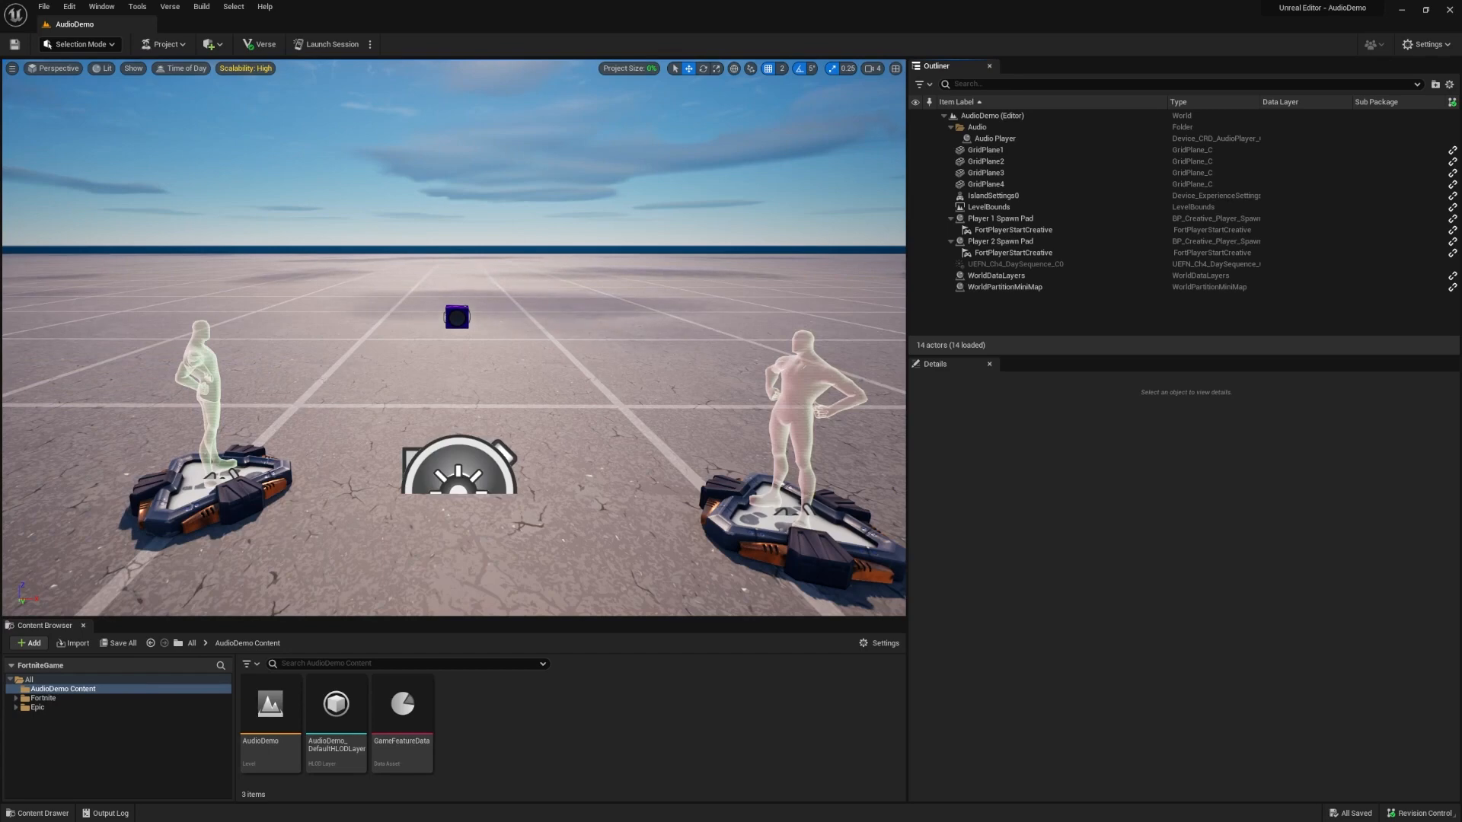
# Select the Audio Player and examine its user options and the functions it offers for binding.
pyautogui.click(989, 139)
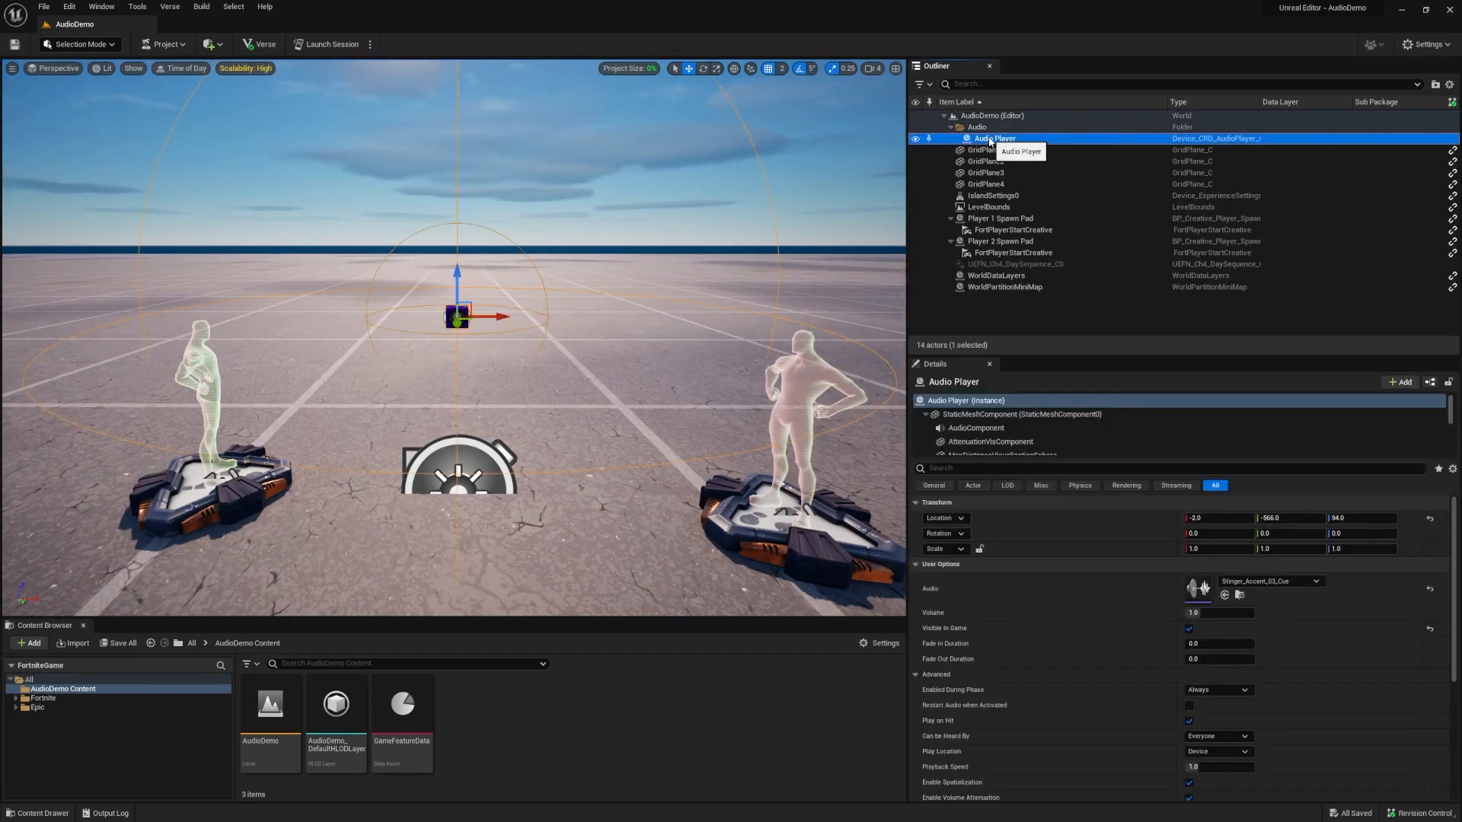
pyautogui.scroll(-3, 1371, 646)
pyautogui.scroll(-1, 1372, 642)
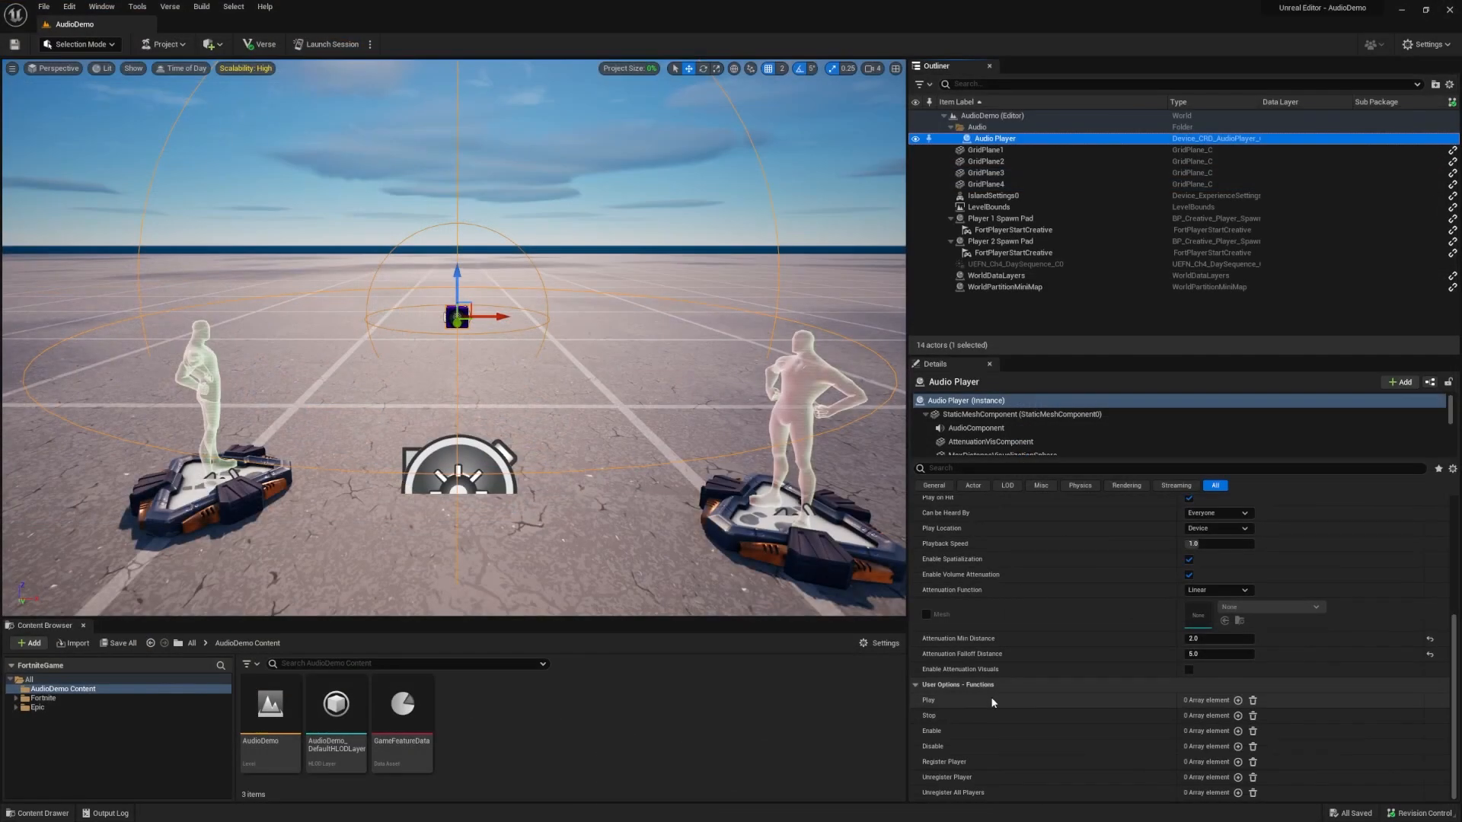
# Place a Button device from the Fortnite Devices folder on the ground beside the Audio Player.
pyautogui.click(134, 698)
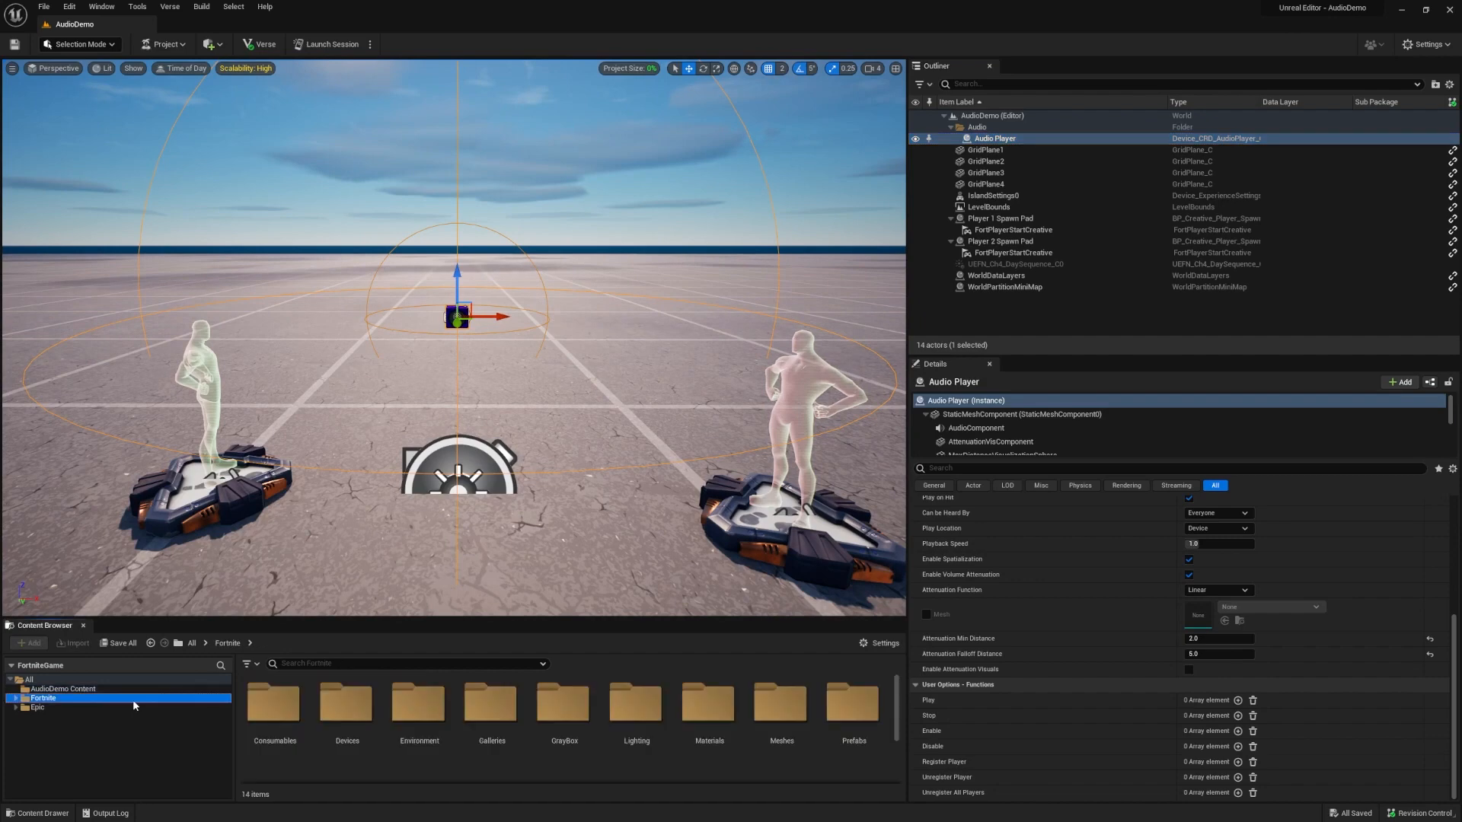
pyautogui.doubleClick(346, 706)
pyautogui.scroll(-2, 653, 741)
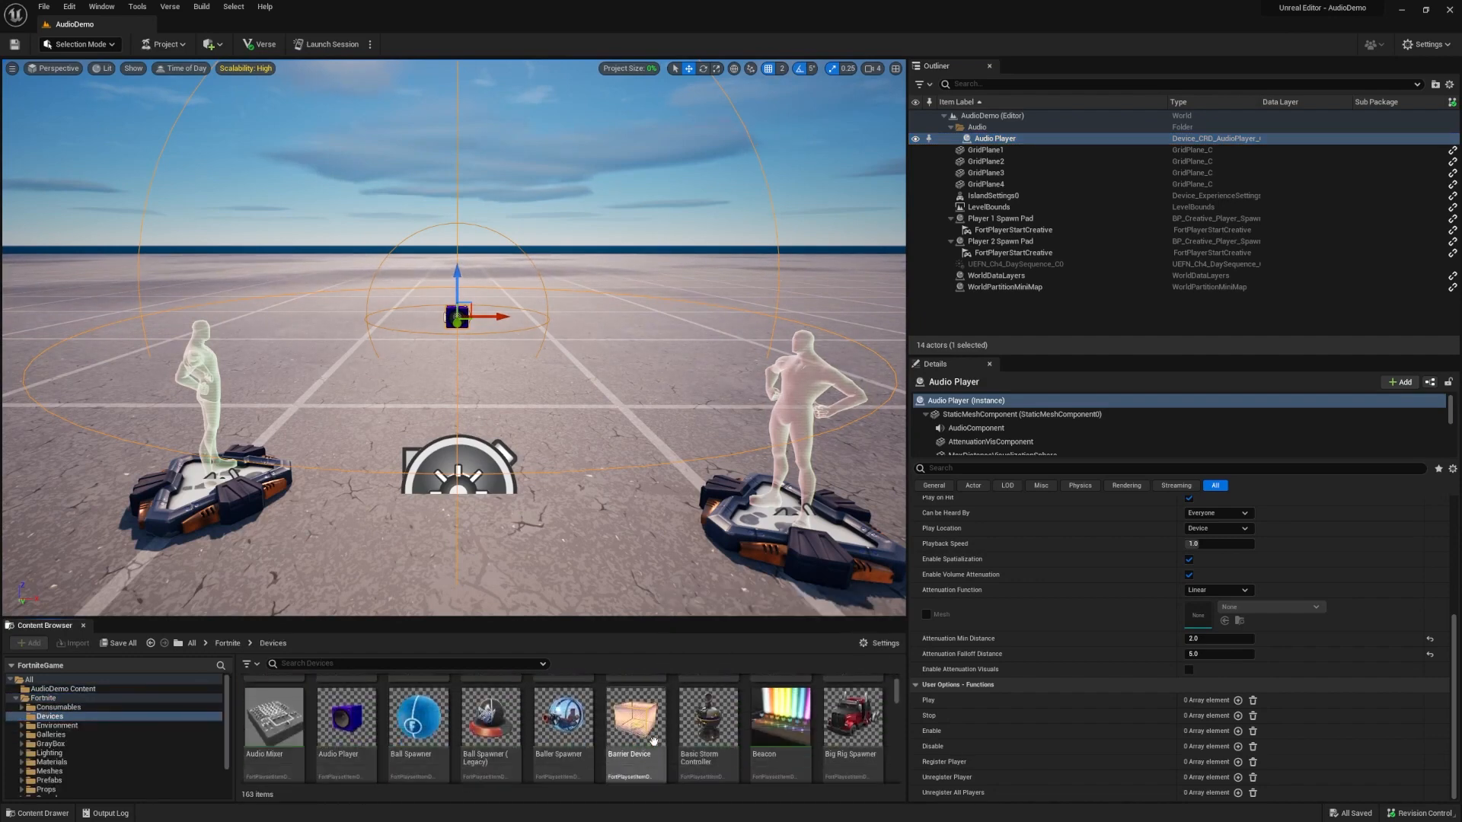
pyautogui.scroll(-2, 653, 741)
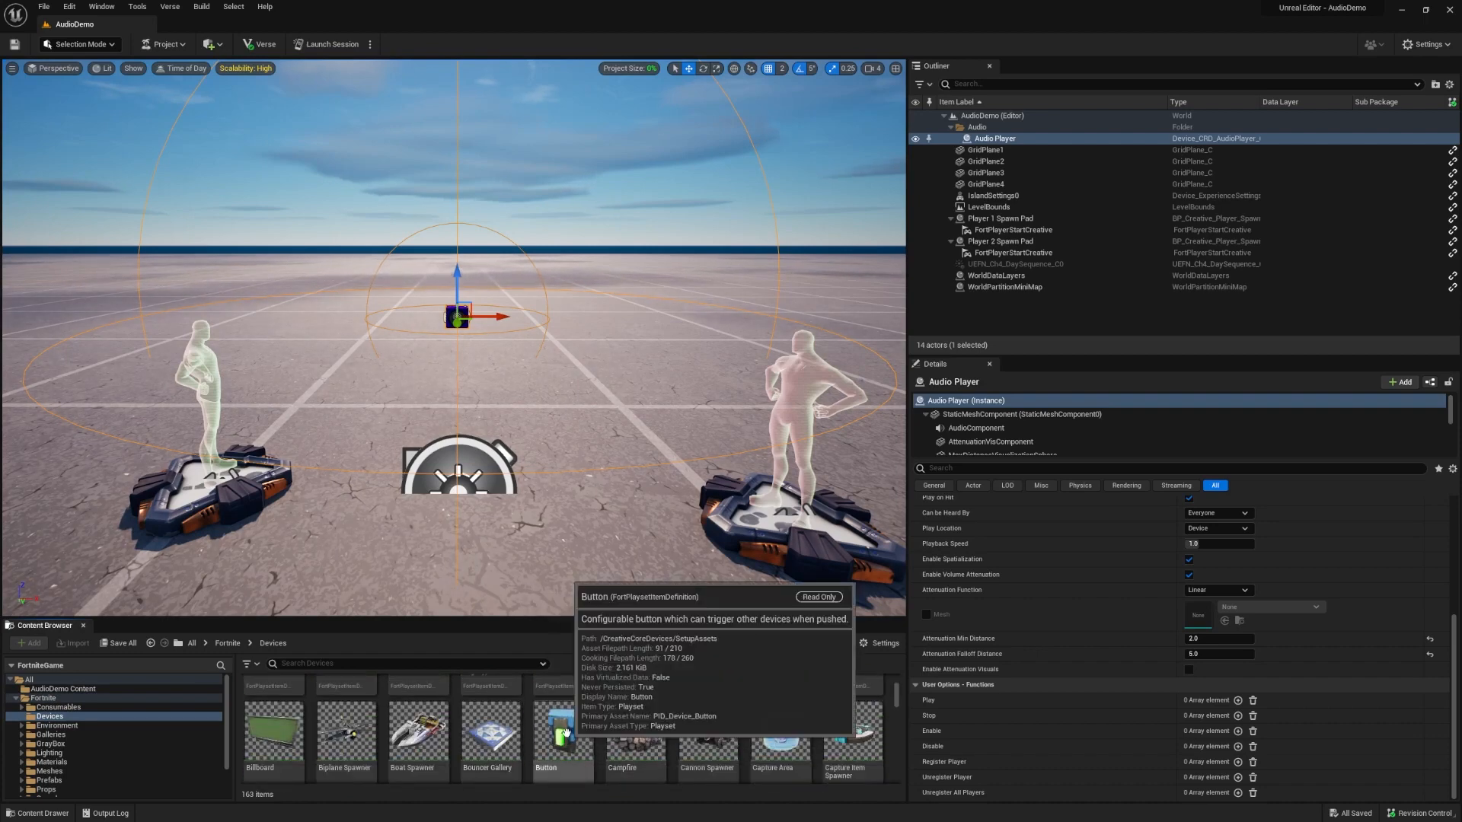
pyautogui.moveTo(565, 732); pyautogui.dragTo(407, 362)
# Raise the Button to a height of about 108 and rotate it 90 degrees about its vertical axis.
pyautogui.scroll(3, 411, 387)
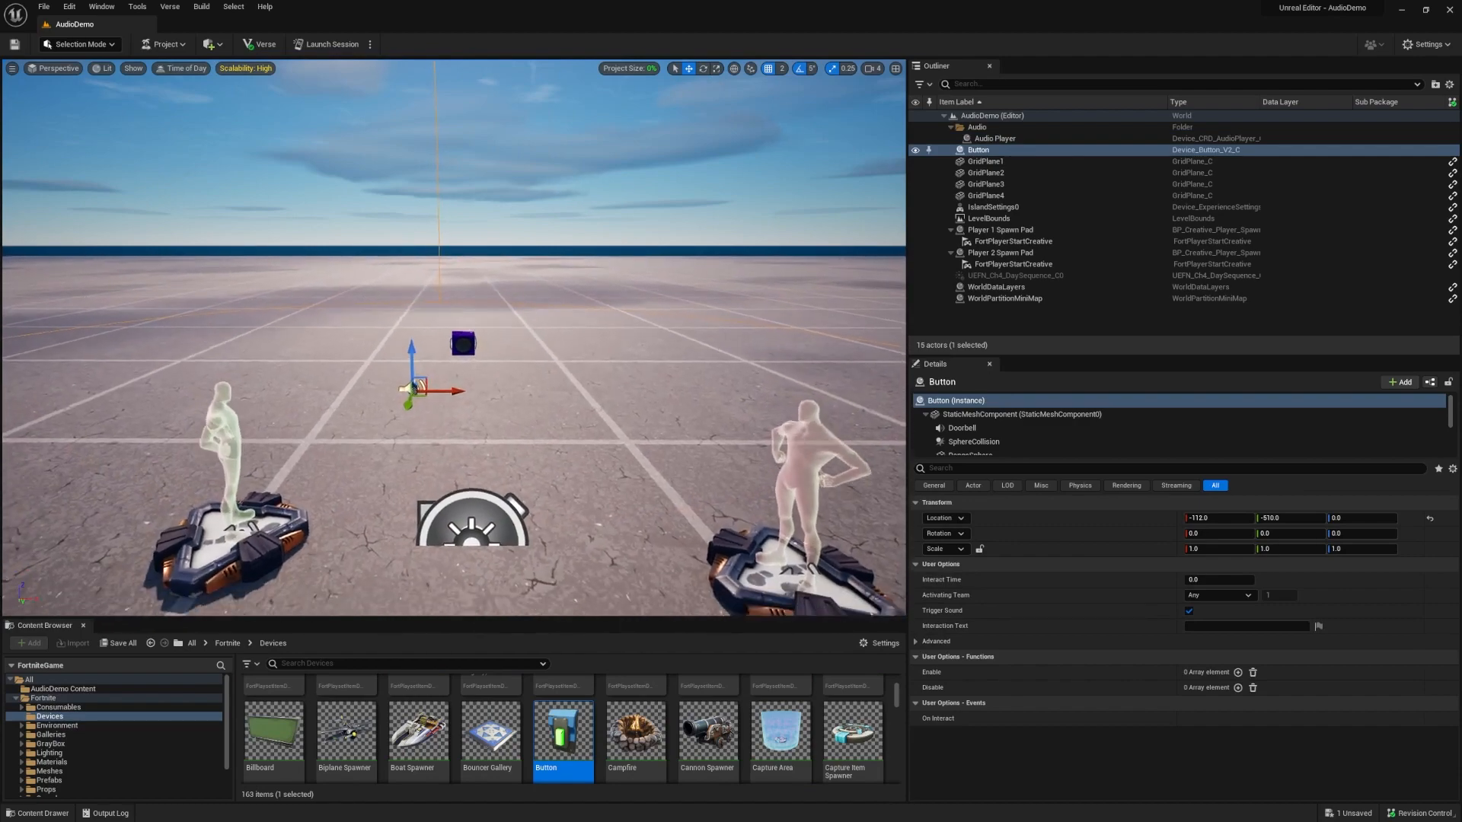
pyautogui.scroll(5, 415, 387)
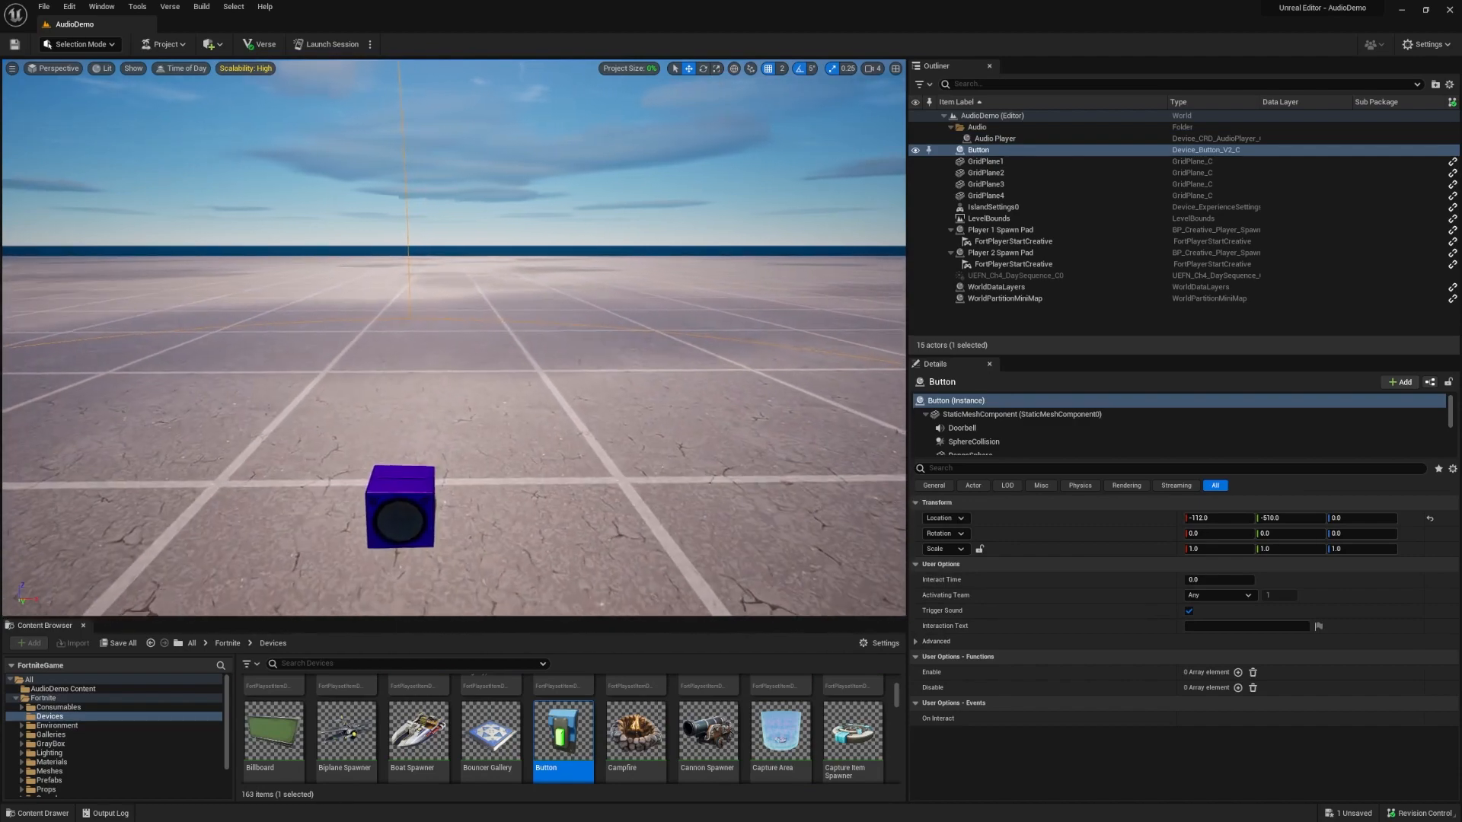
pyautogui.moveTo(415, 387); pyautogui.dragTo(341, 496, button='middle')
pyautogui.moveTo(341, 480); pyautogui.dragTo(340, 308)
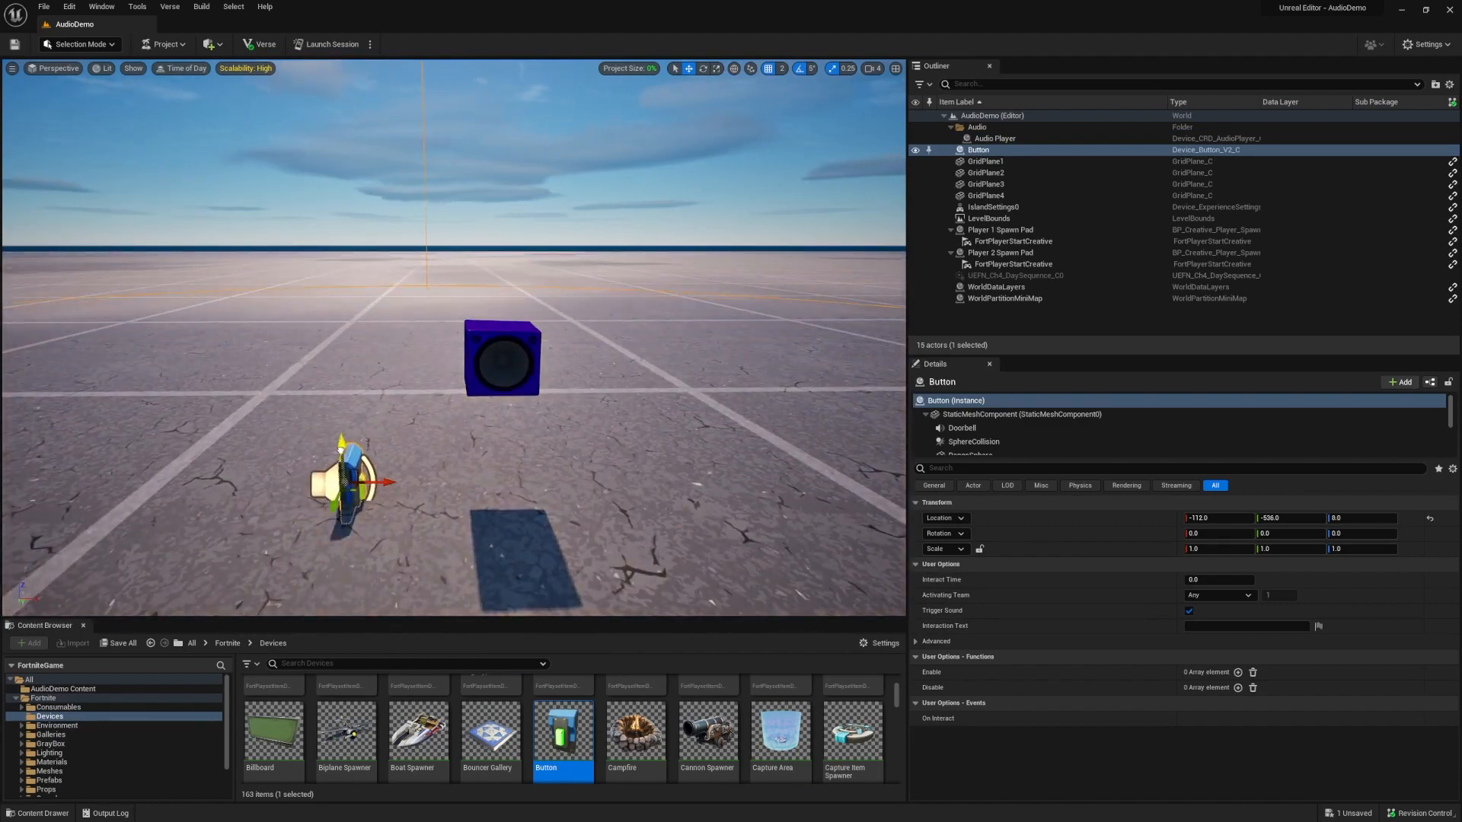
pyautogui.press('e')
pyautogui.click(374, 359)
pyautogui.hotkey('ctrl', 'z')
pyautogui.moveTo(373, 360); pyautogui.dragTo(449, 327)
pyautogui.press('w')
# Align the Button with the Audio Player in the Top view by moving it to Y -566.
pyautogui.click(74, 69)
pyautogui.click(62, 110)
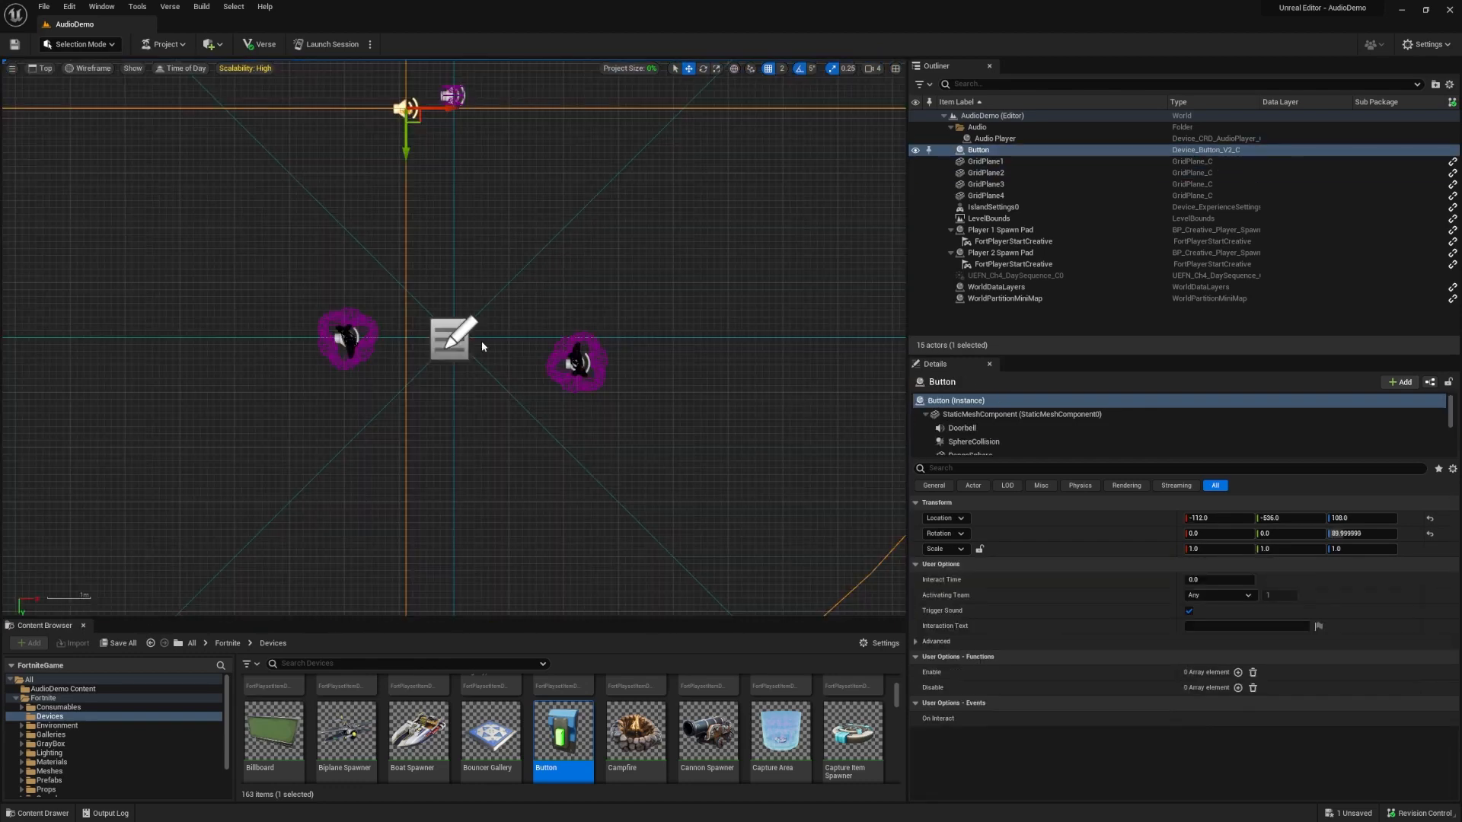
pyautogui.scroll(7, 424, 100)
pyautogui.moveTo(431, 107); pyautogui.dragTo(392, 332, button='right')
pyautogui.moveTo(307, 403); pyautogui.dragTo(308, 346)
# Lower the Button to a height of 94 in the Left view, level with the Audio Player, and return to Perspective.
pyautogui.click(39, 73)
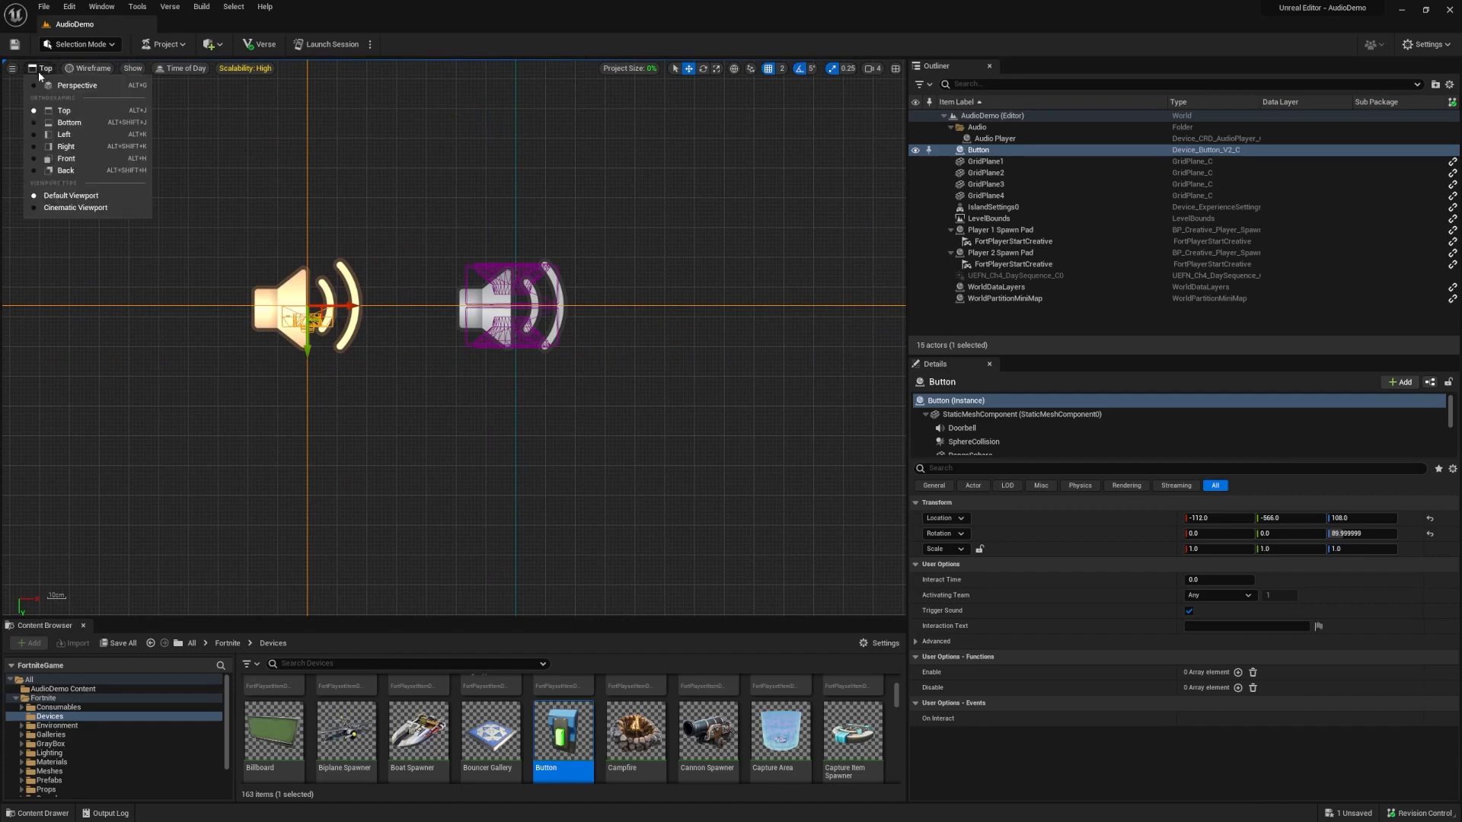
pyautogui.click(69, 136)
pyautogui.moveTo(308, 99); pyautogui.dragTo(307, 126)
pyautogui.click(43, 69)
pyautogui.click(74, 85)
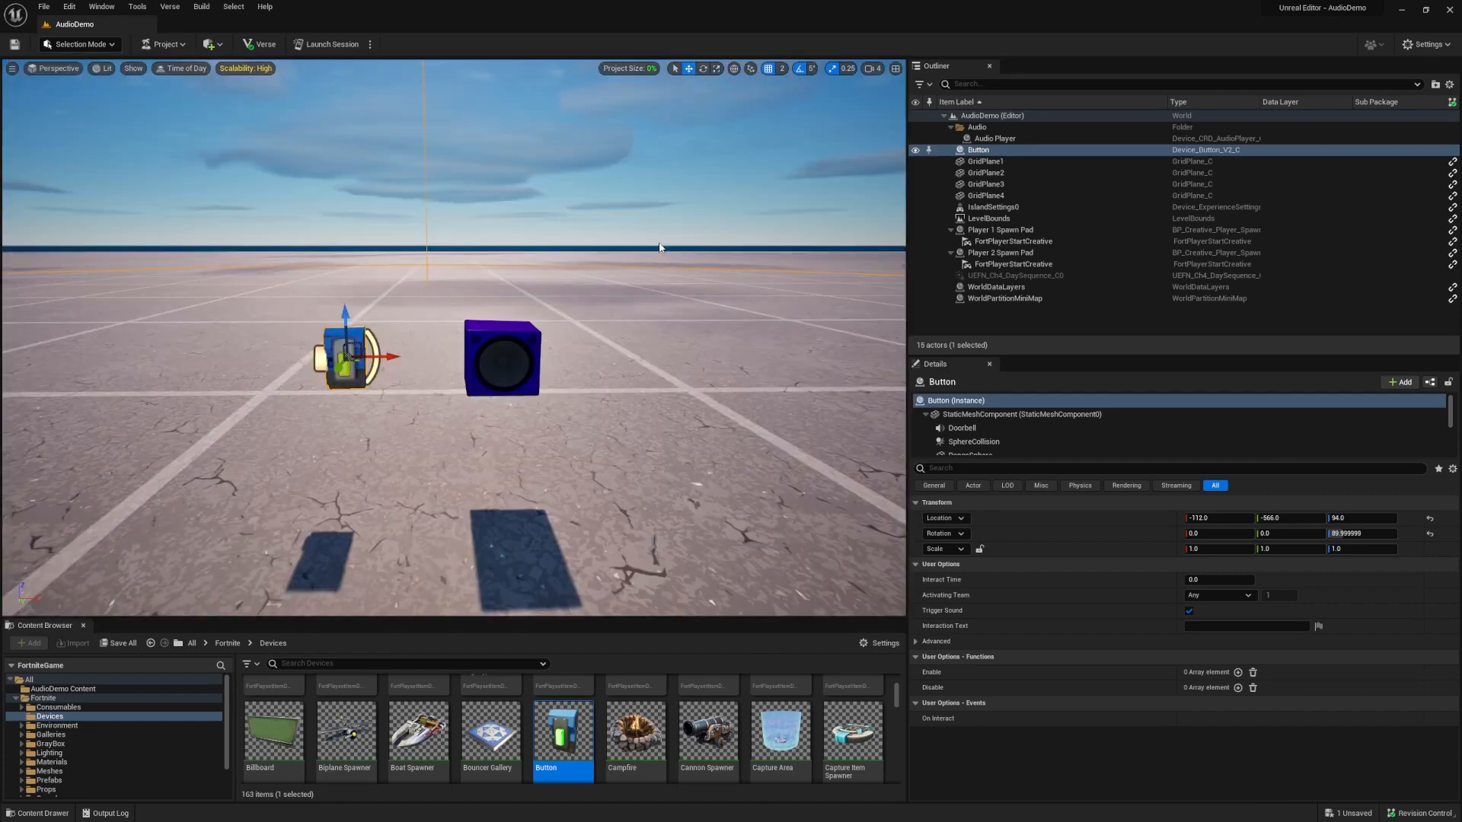
# Check the Button's On Interact event and add an element to the Audio Player's Play function.
pyautogui.moveTo(660, 248); pyautogui.dragTo(656, 217, button='right')
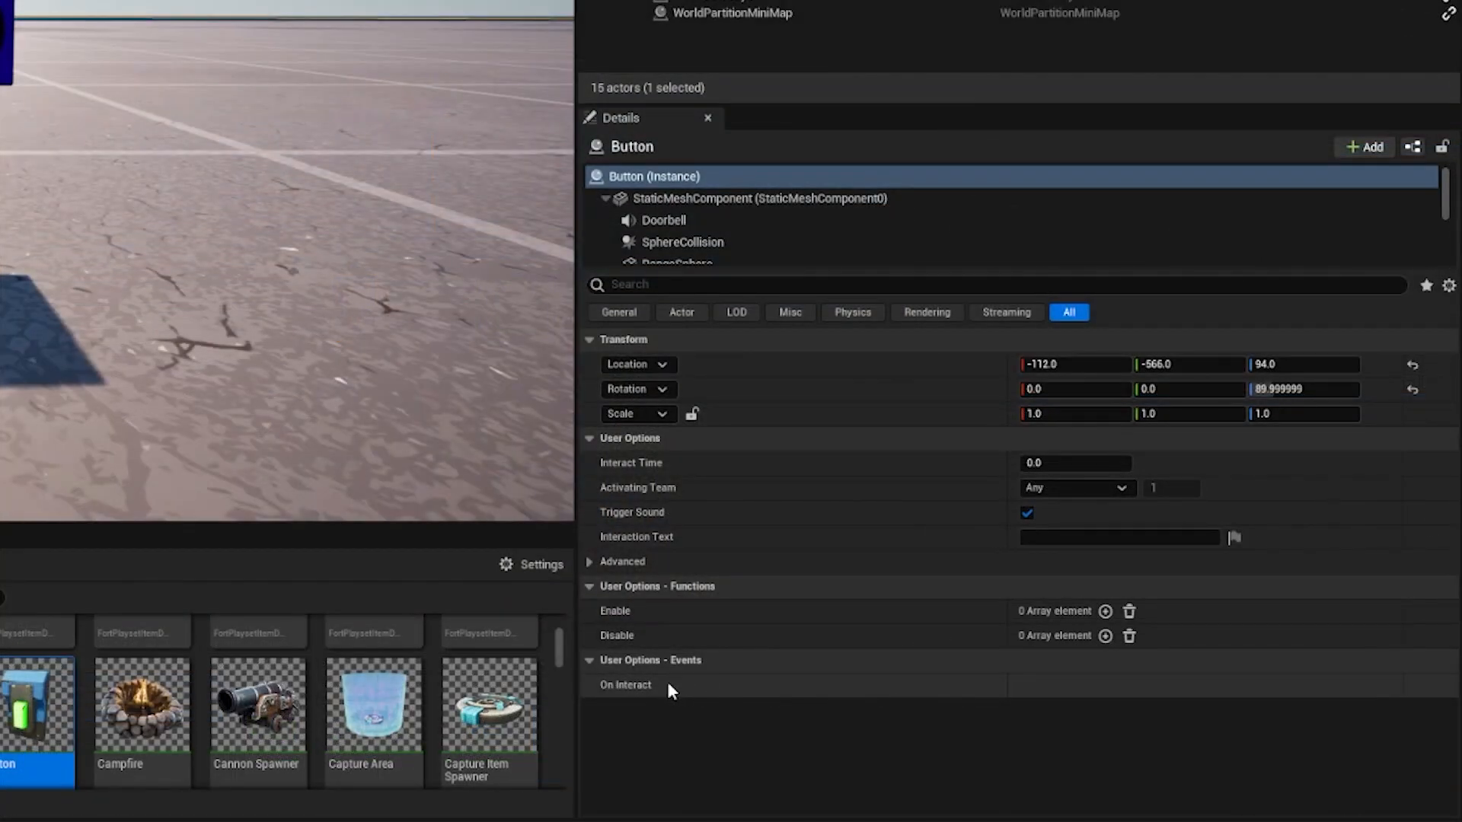
pyautogui.moveTo(640, 685)
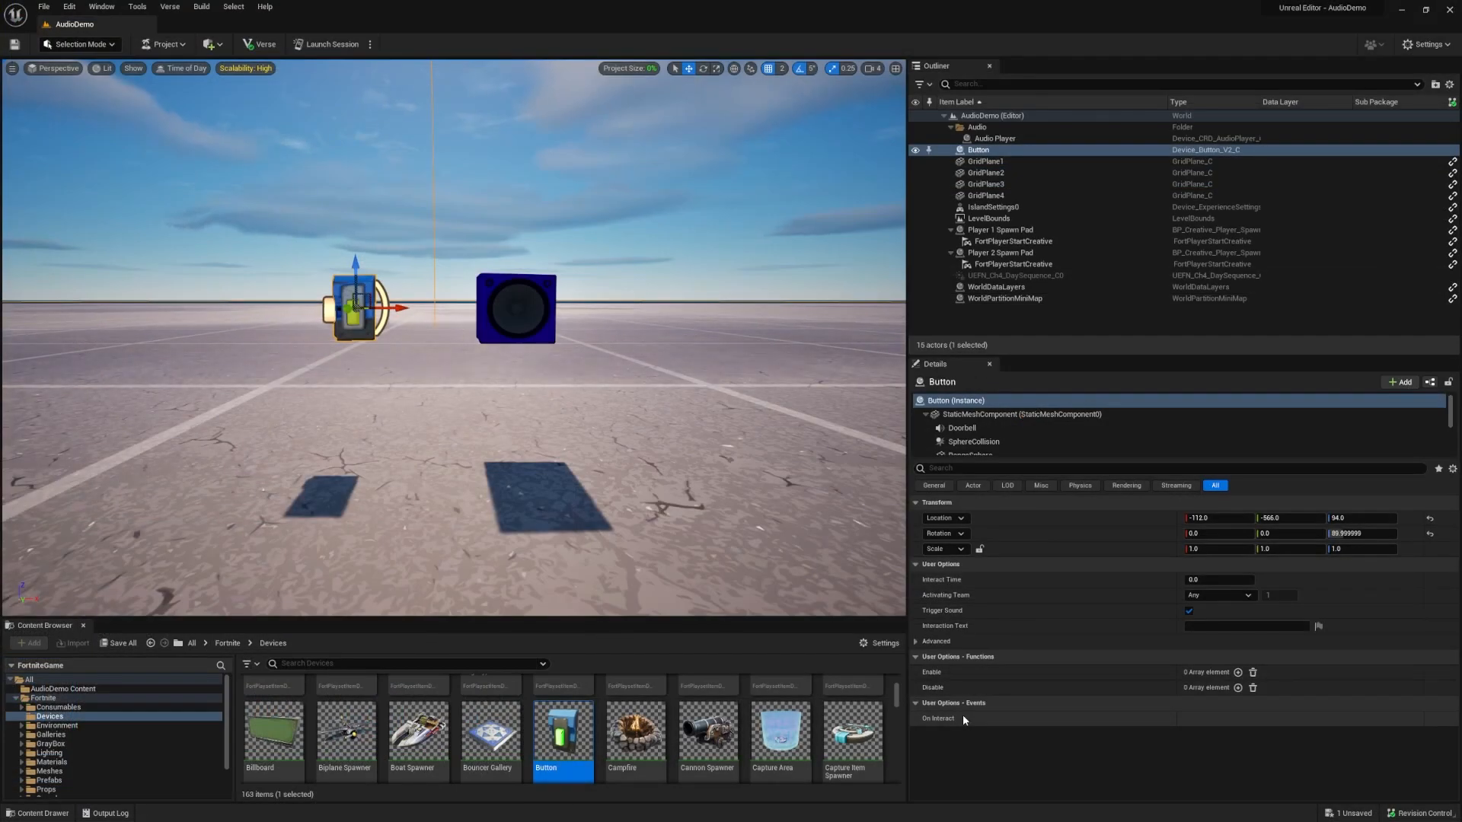
pyautogui.click(551, 299)
pyautogui.scroll(-5, 1329, 690)
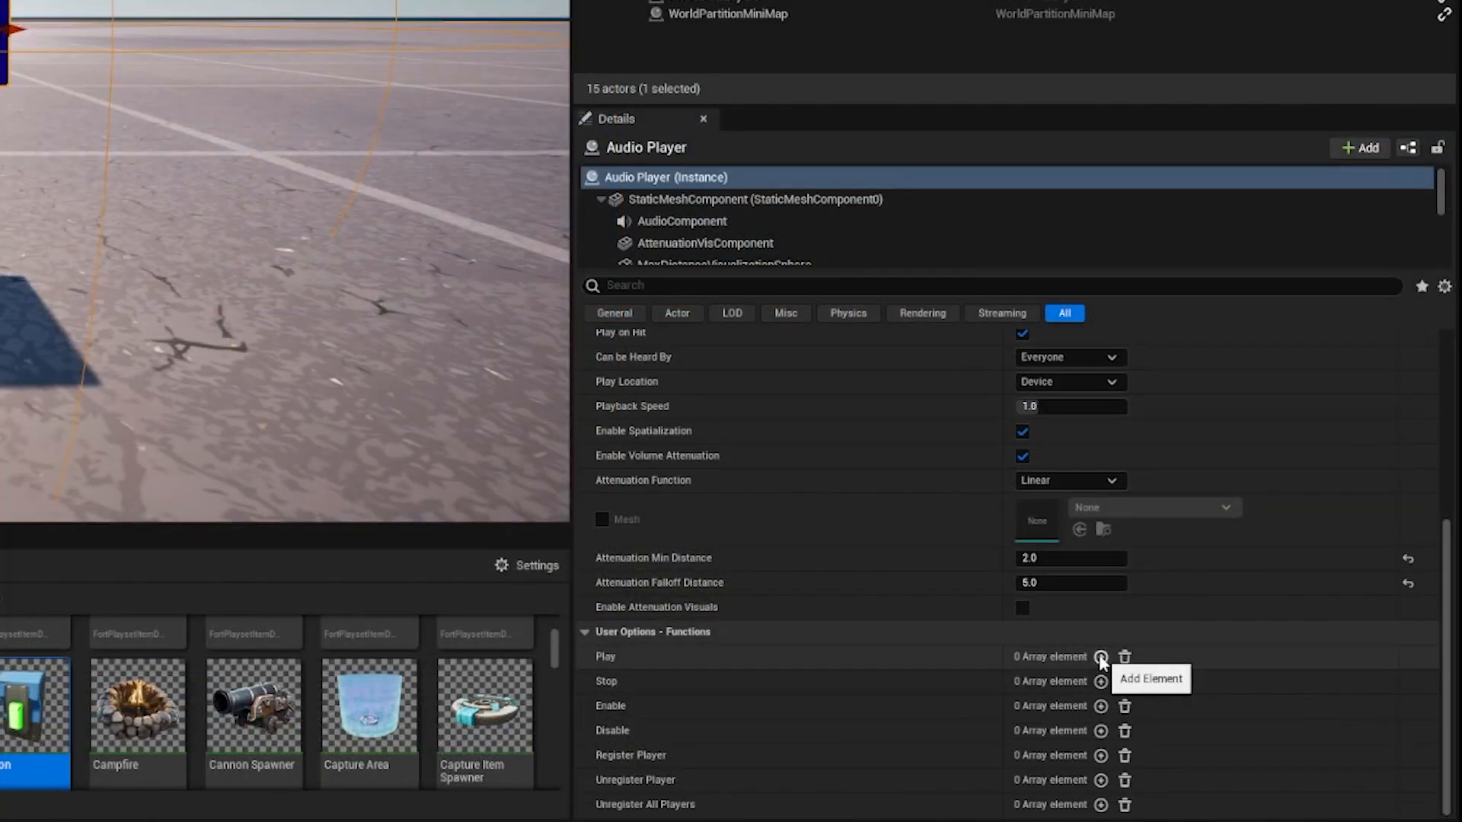
pyautogui.click(1100, 656)
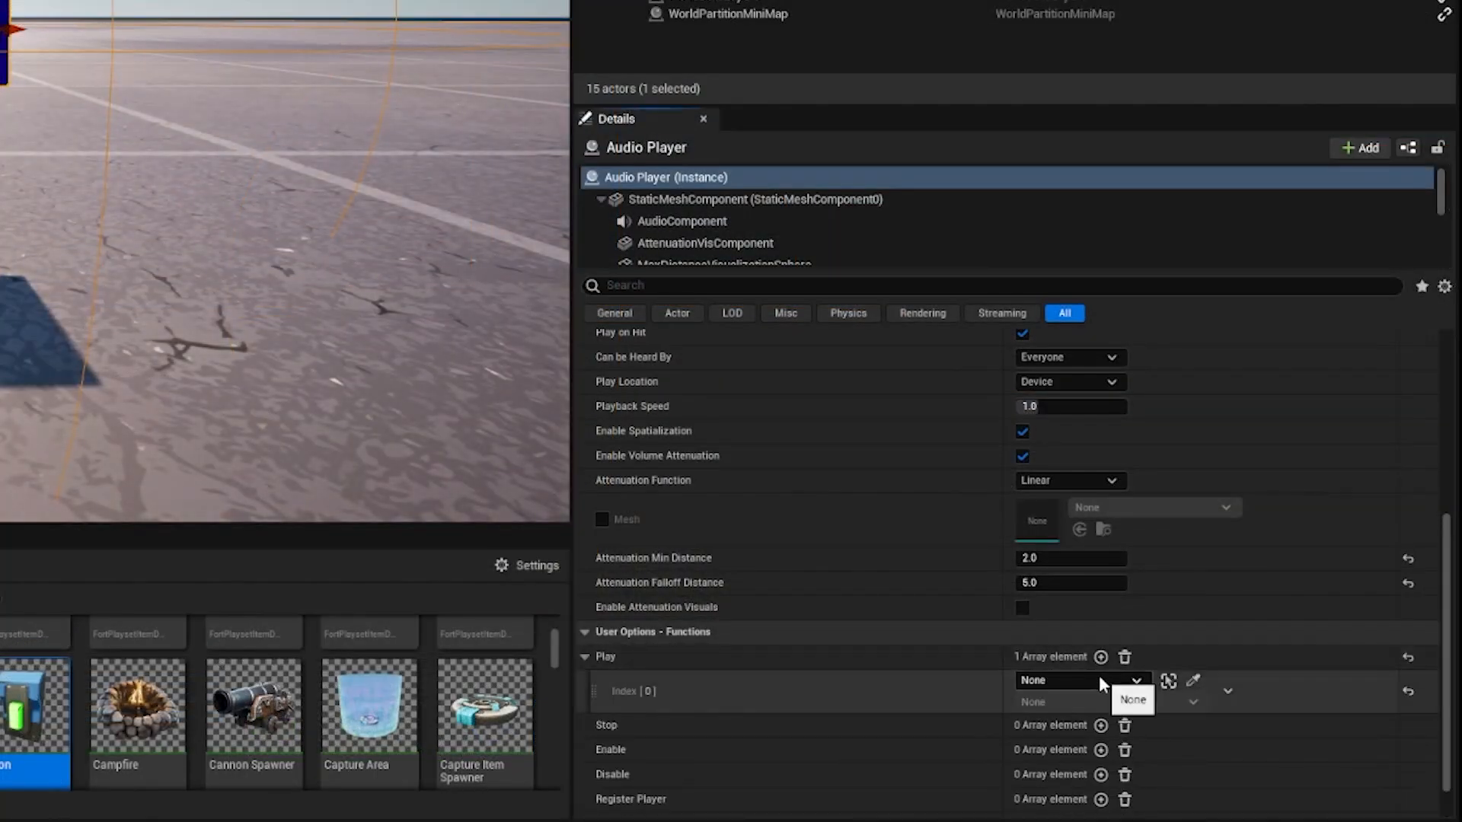
# Assign the Button to the Play element from the actor list, and clear the assignment again.
pyautogui.click(1098, 680)
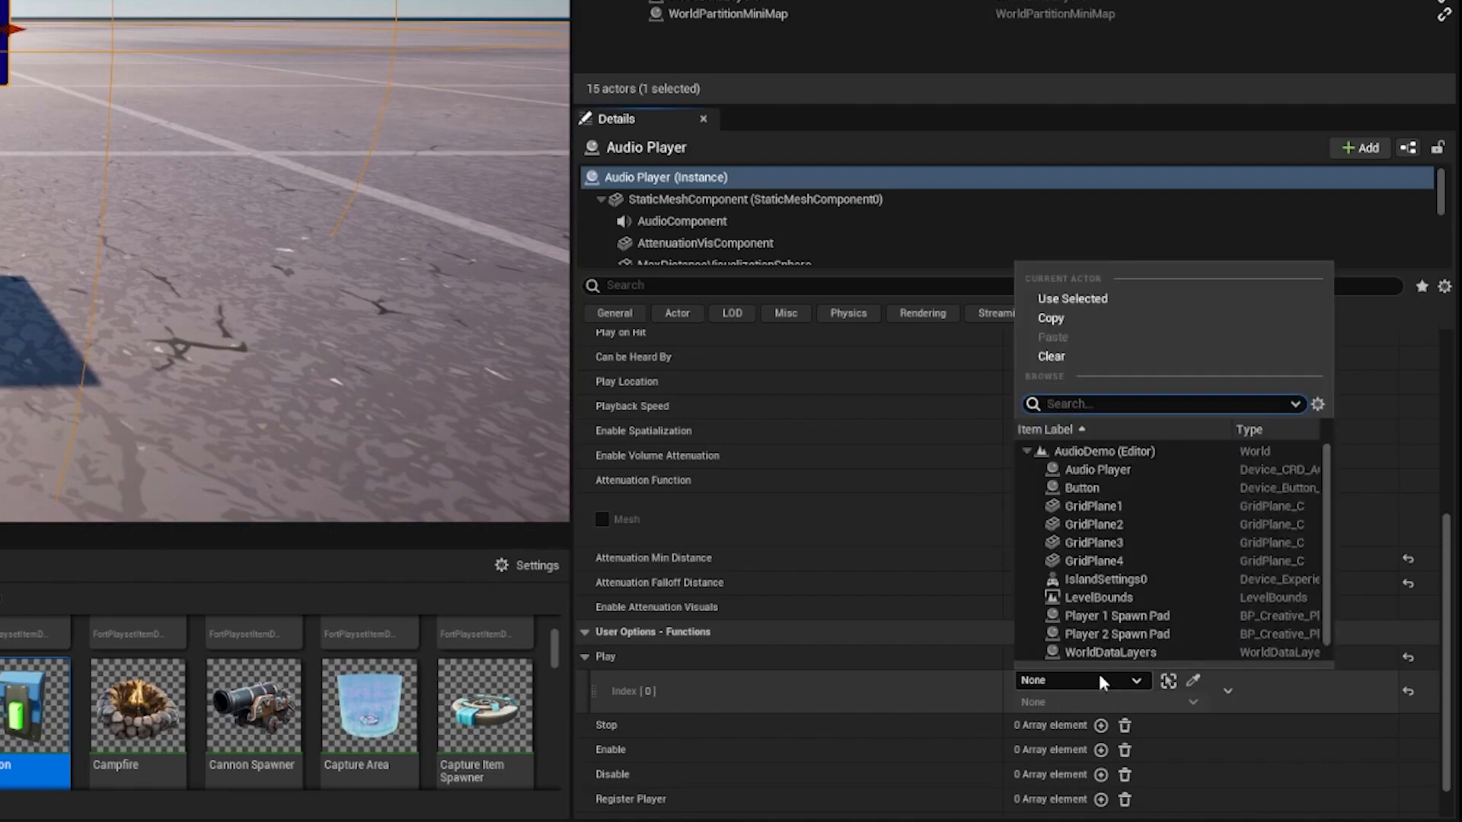
pyautogui.click(1120, 488)
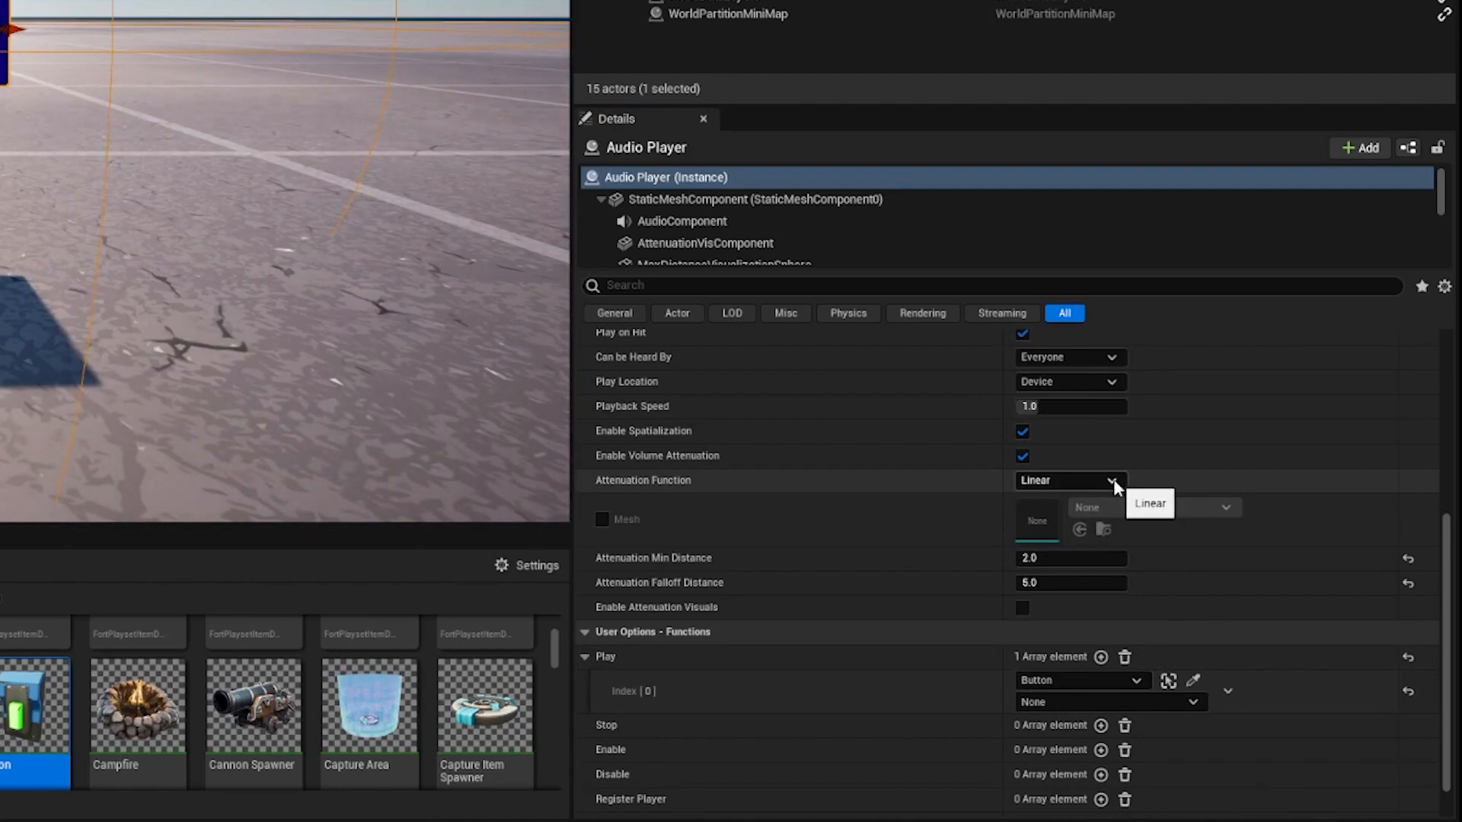
pyautogui.click(1101, 678)
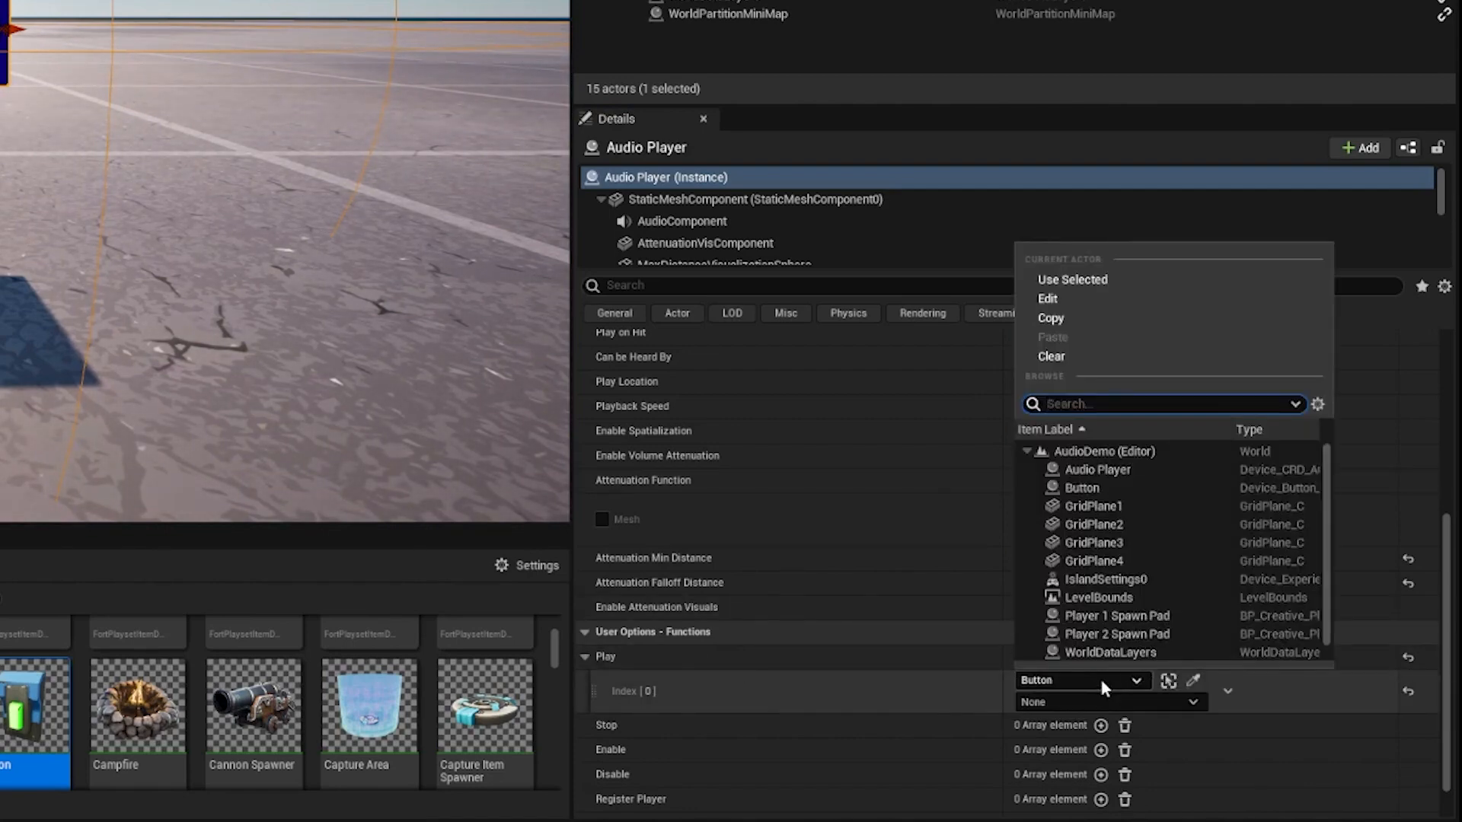
pyautogui.click(1081, 355)
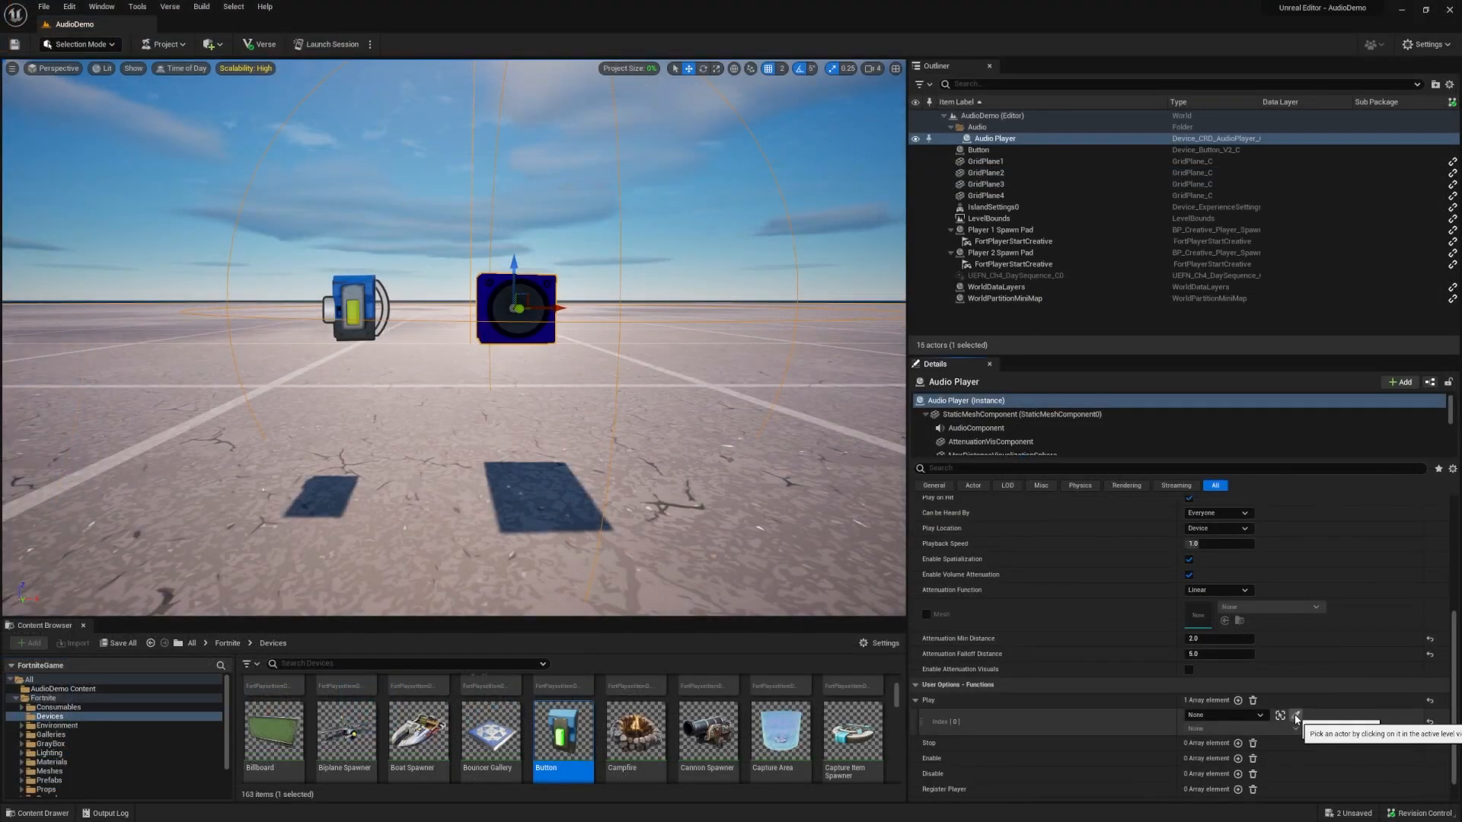
# Bind the Audio Player's Play function to the Button picked in the level, using its On Interact event.
pyautogui.click(1297, 718)
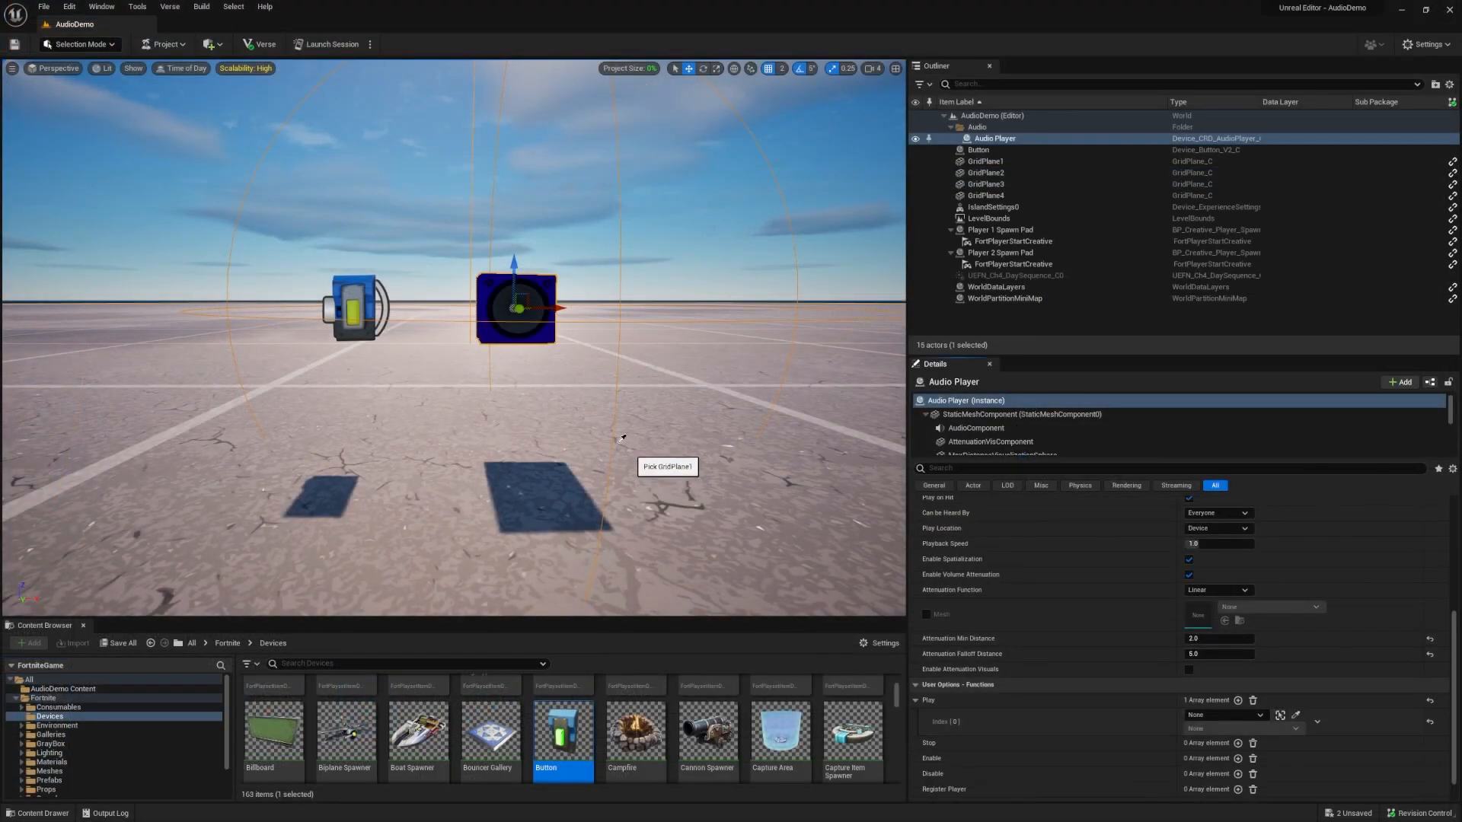
pyautogui.click(356, 283)
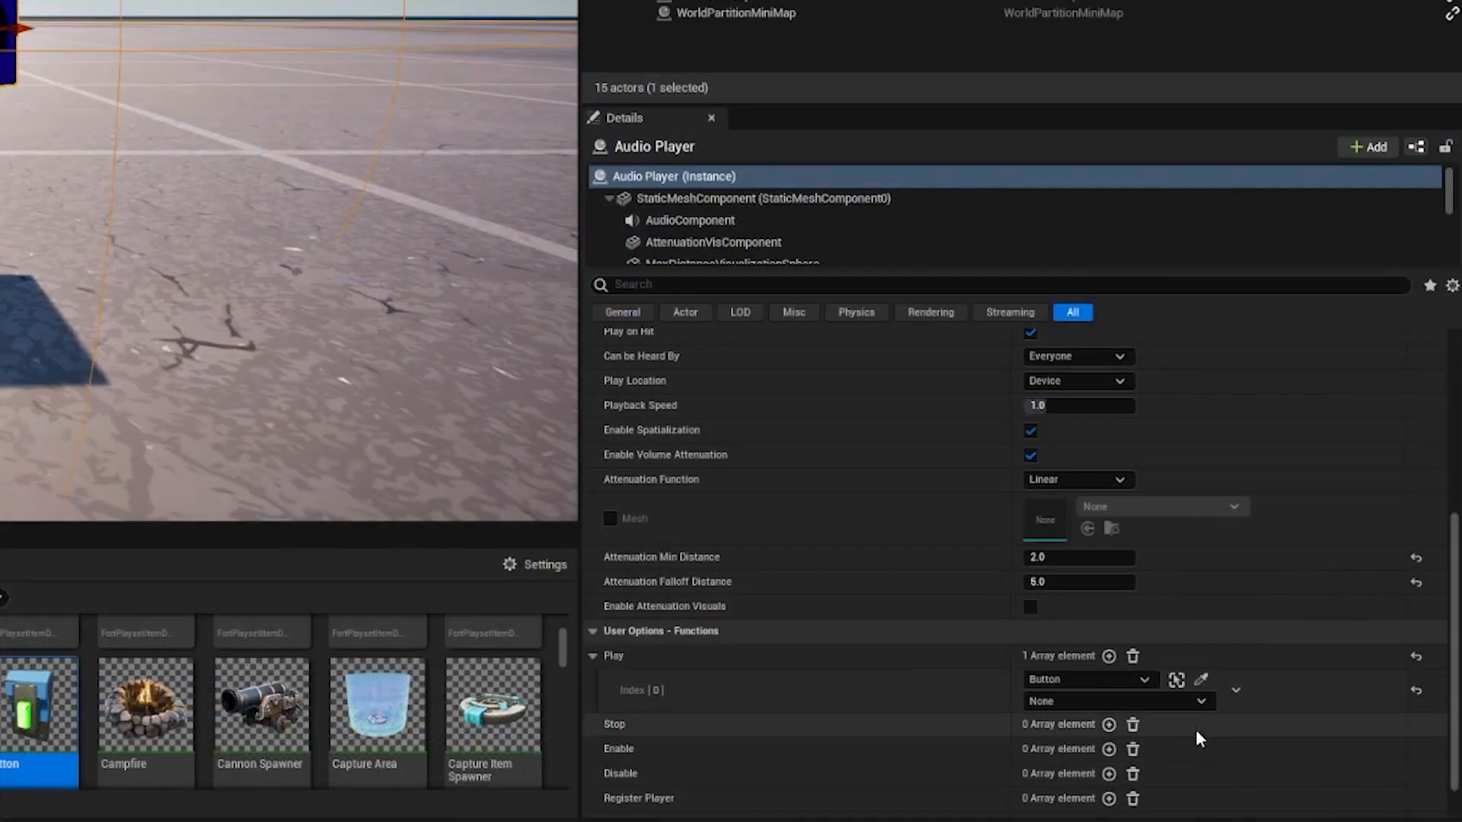
pyautogui.click(1177, 701)
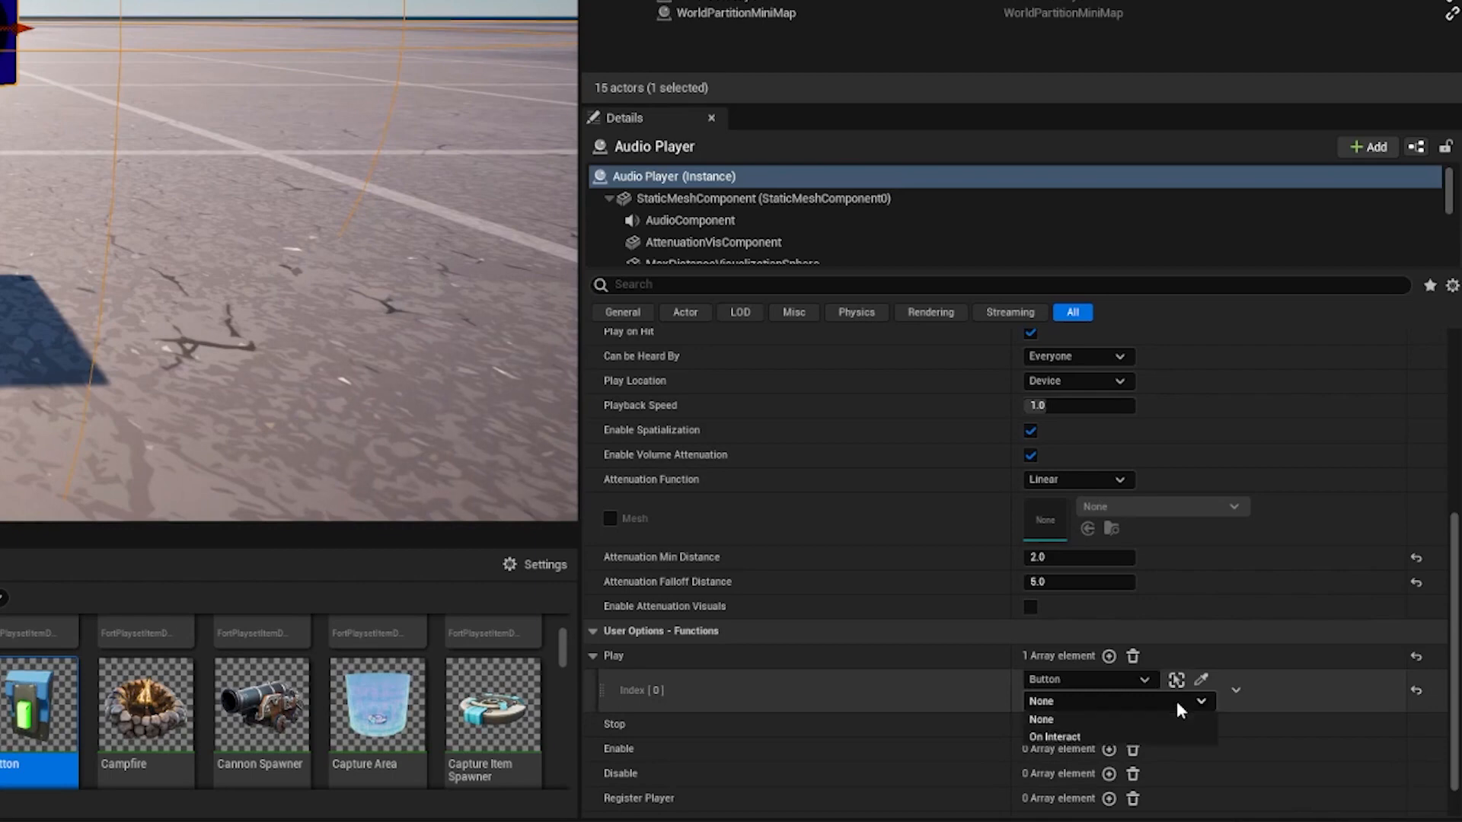
pyautogui.click(1093, 735)
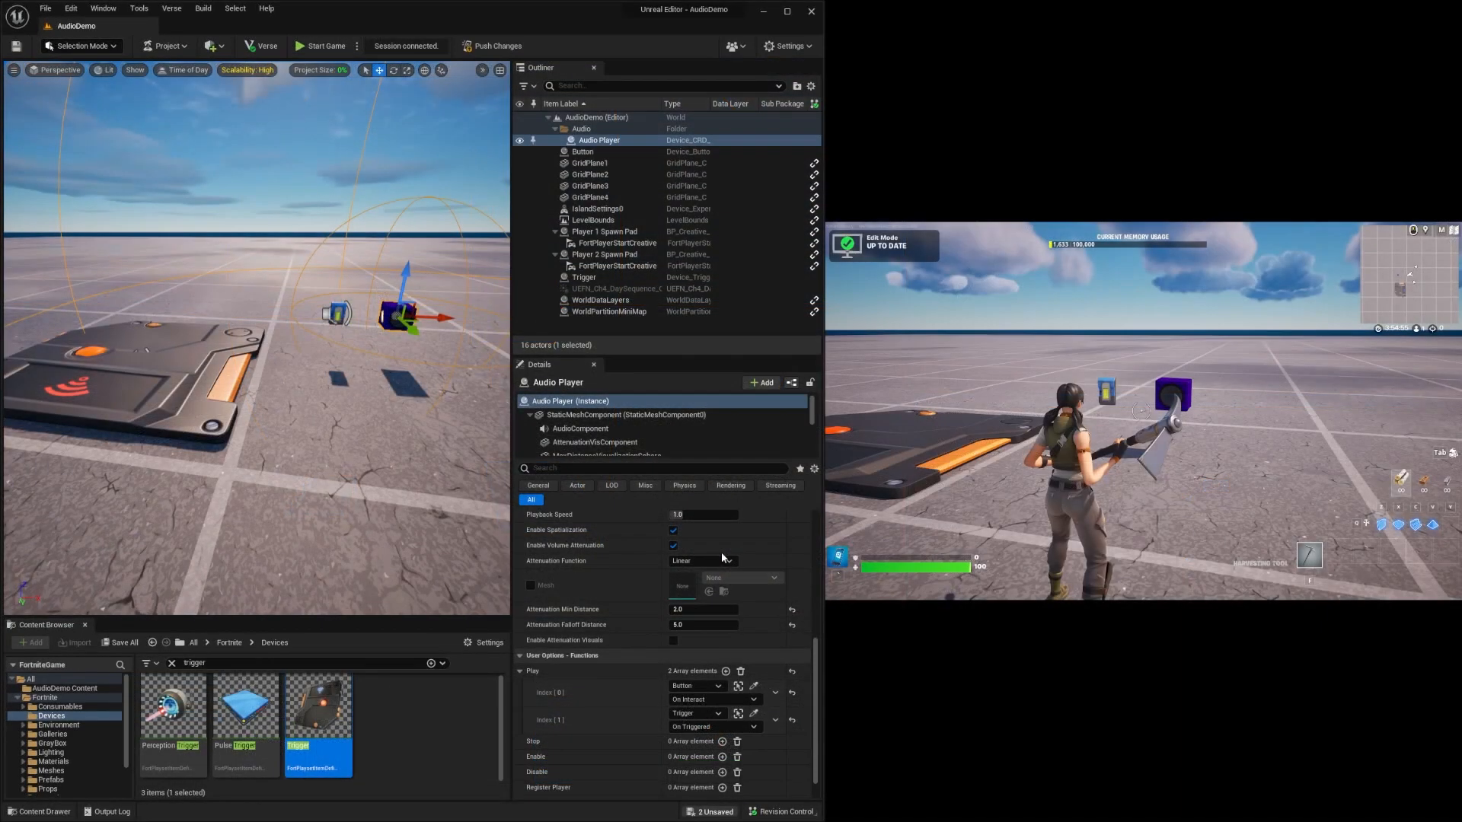
# Save the level changes and start the game in the connected session.
pyautogui.hotkey('ctrl', 's')
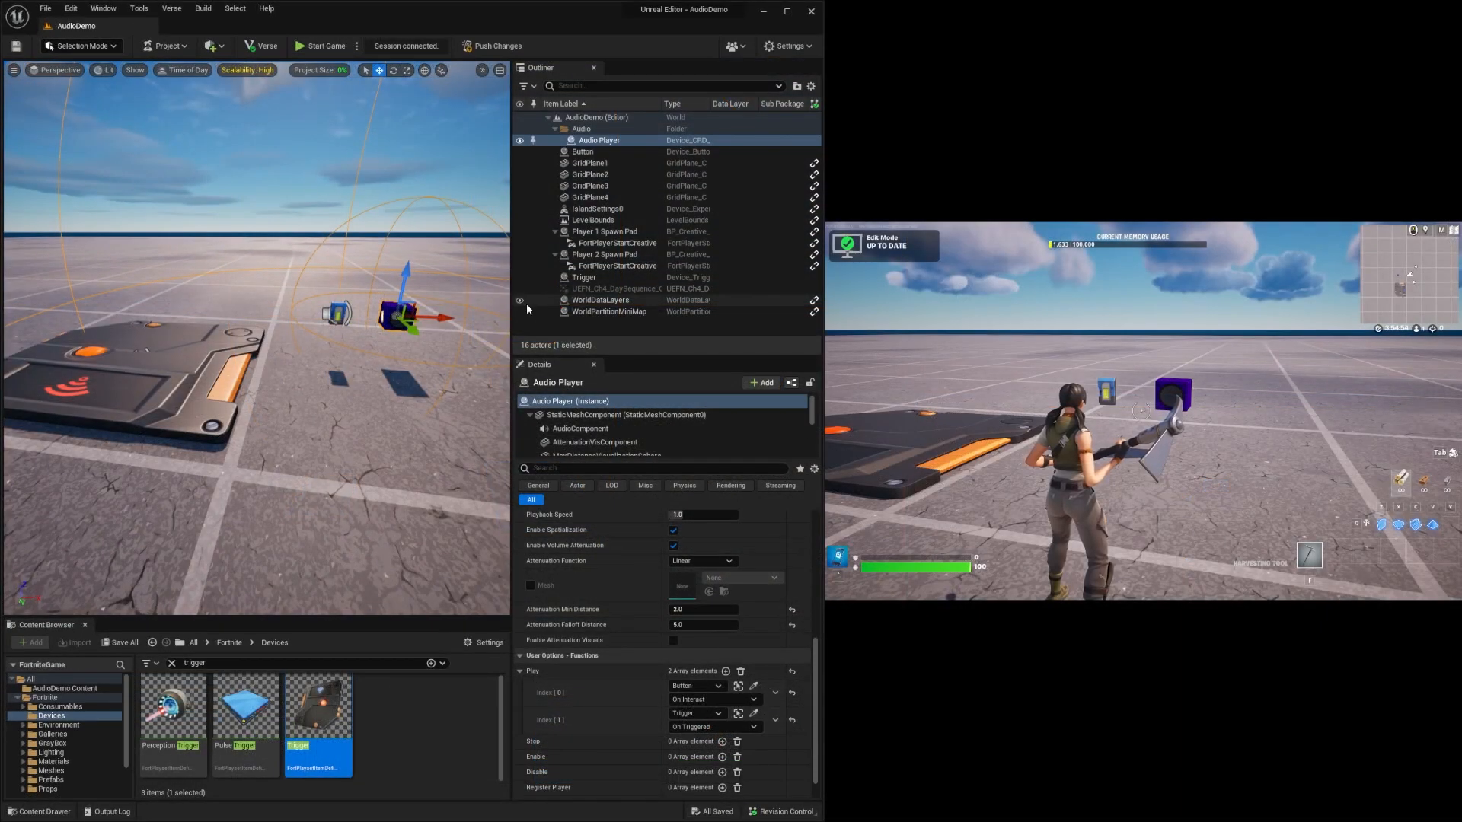
pyautogui.click(982, 361)
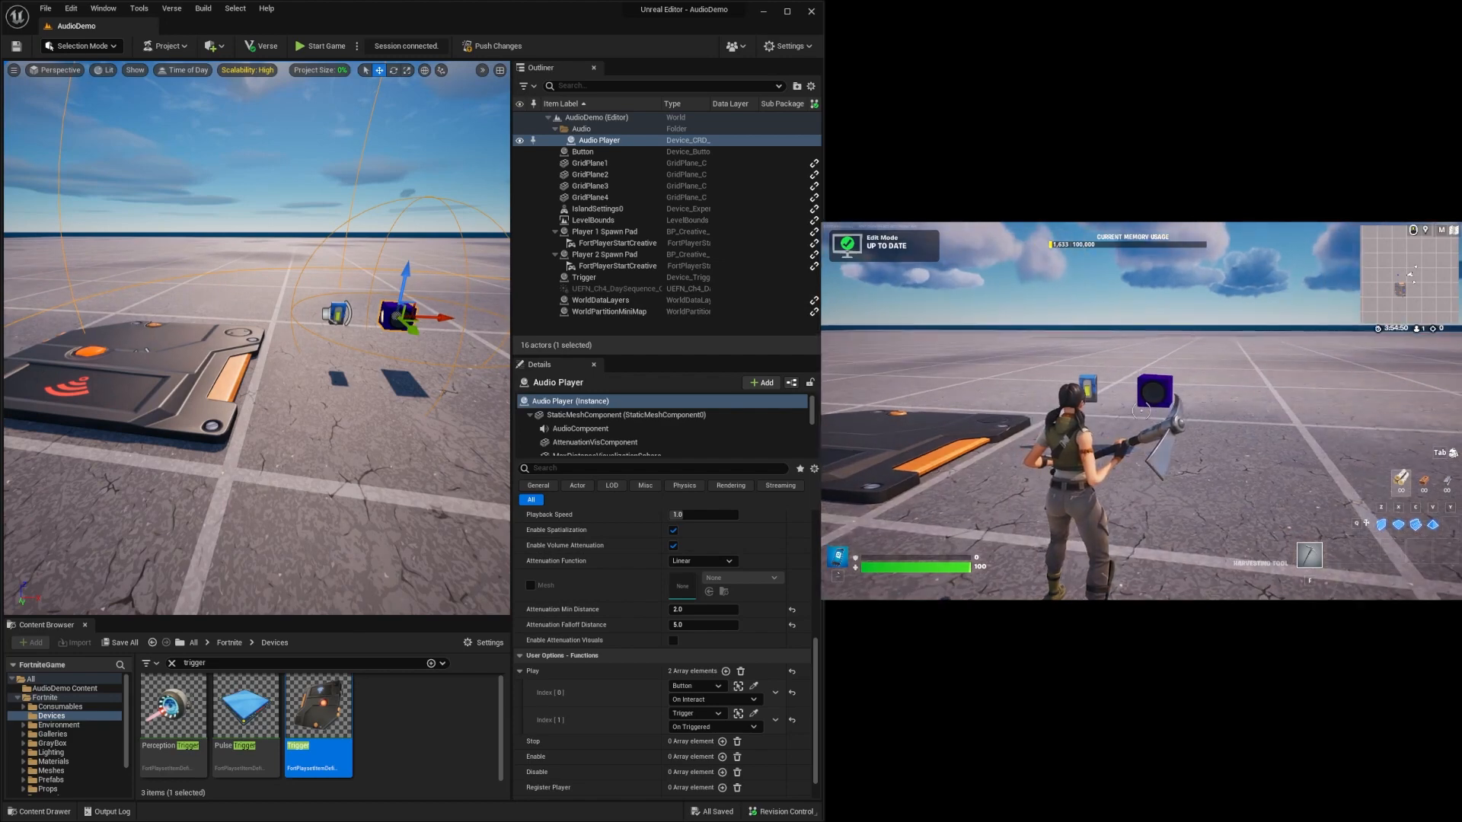
pyautogui.press('Escape')
pyautogui.click(1022, 456)
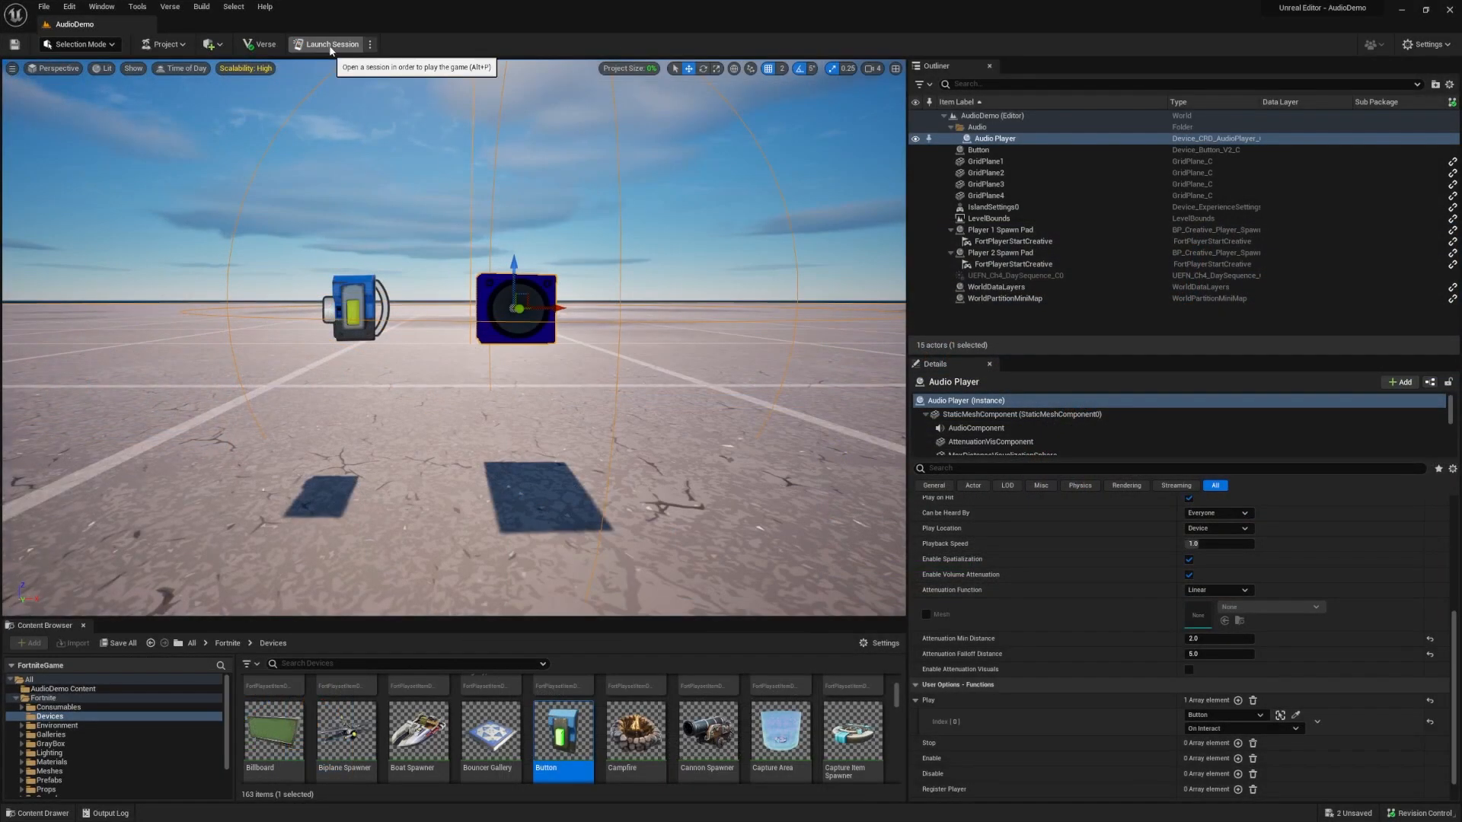
# Review the session options and launch a session, saving the modified Audio Player and Button.
pyautogui.click(371, 45)
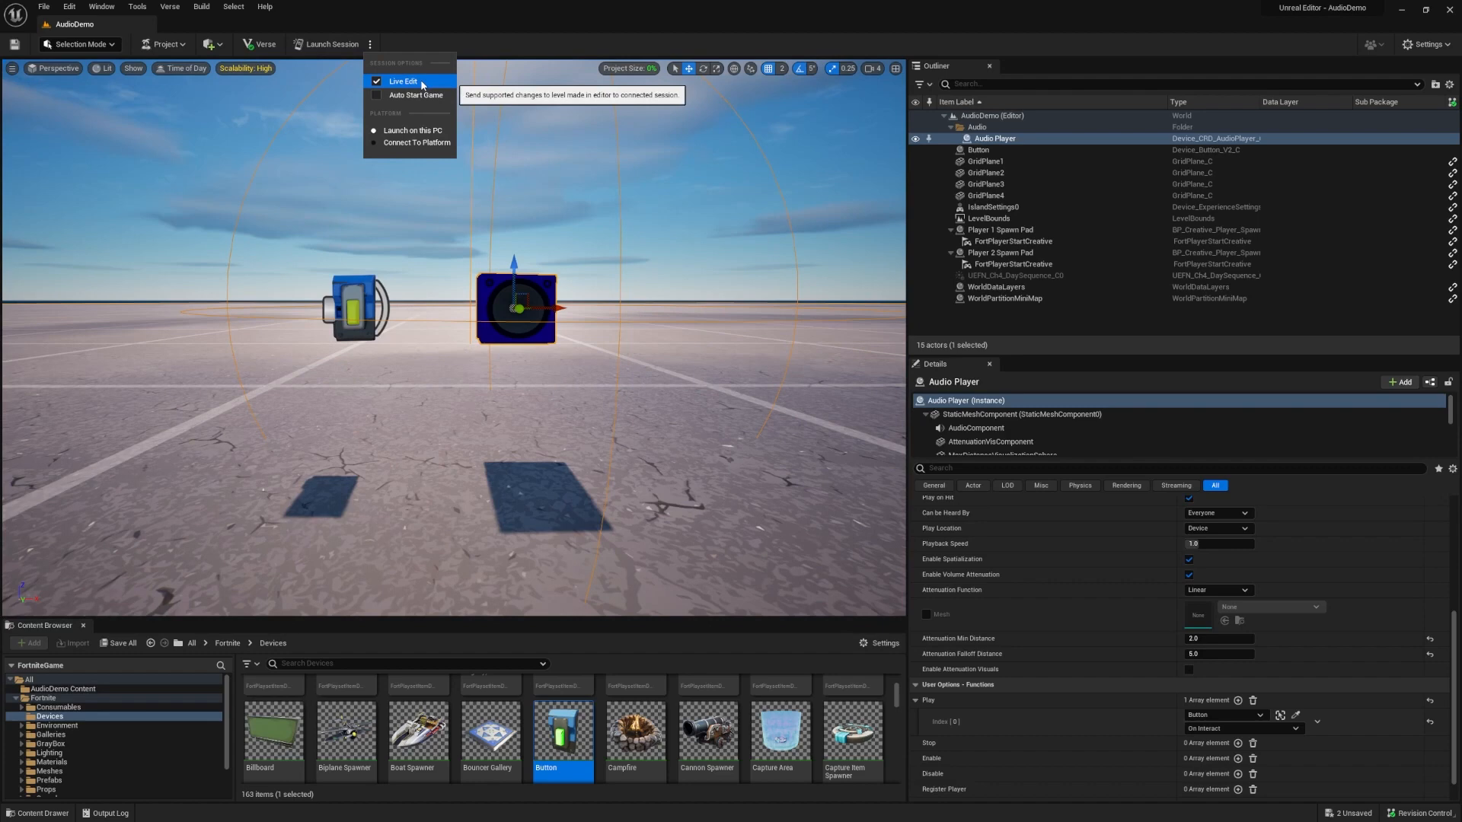
pyautogui.click(386, 16)
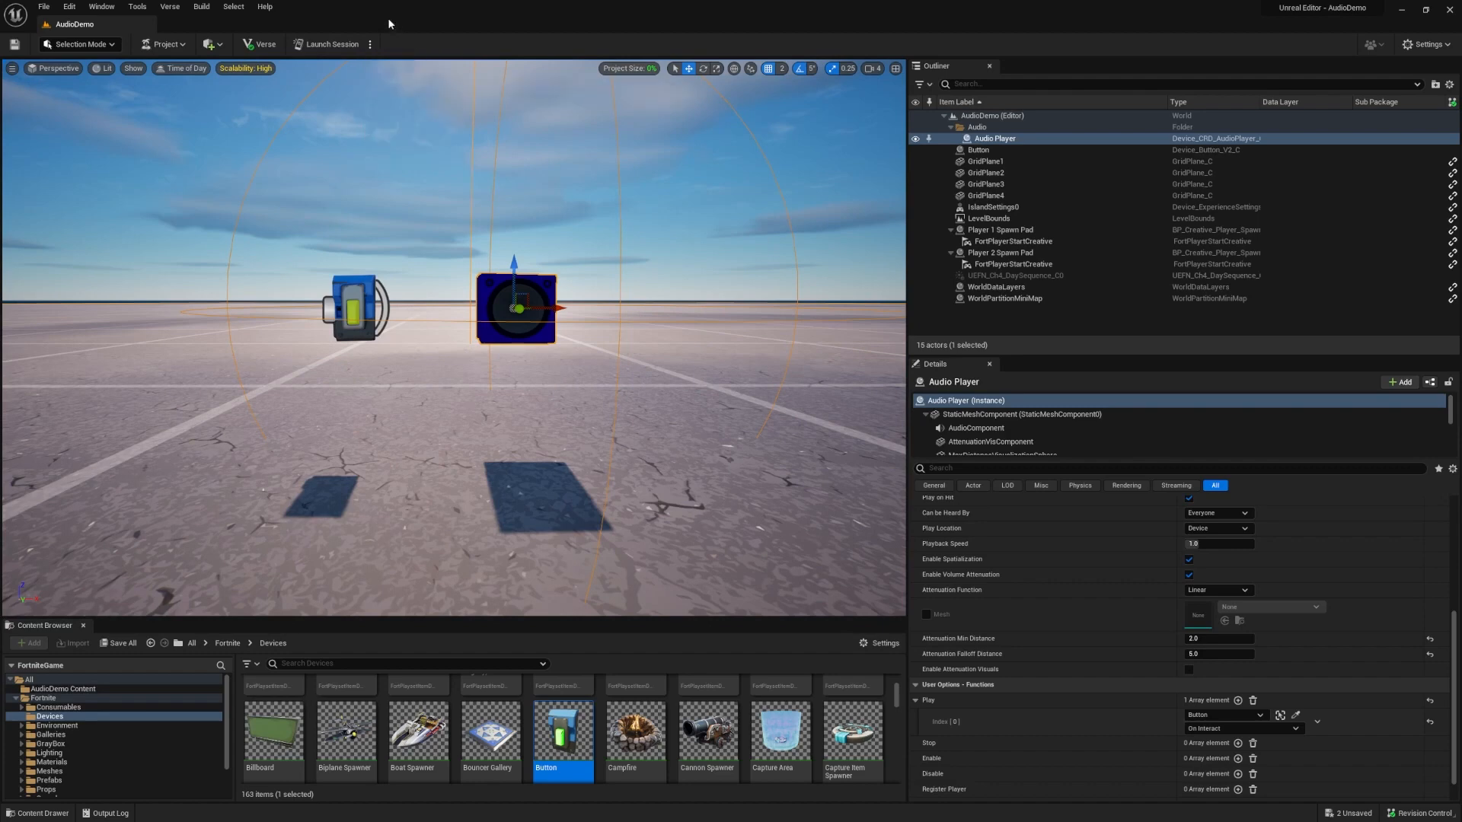
pyautogui.click(333, 44)
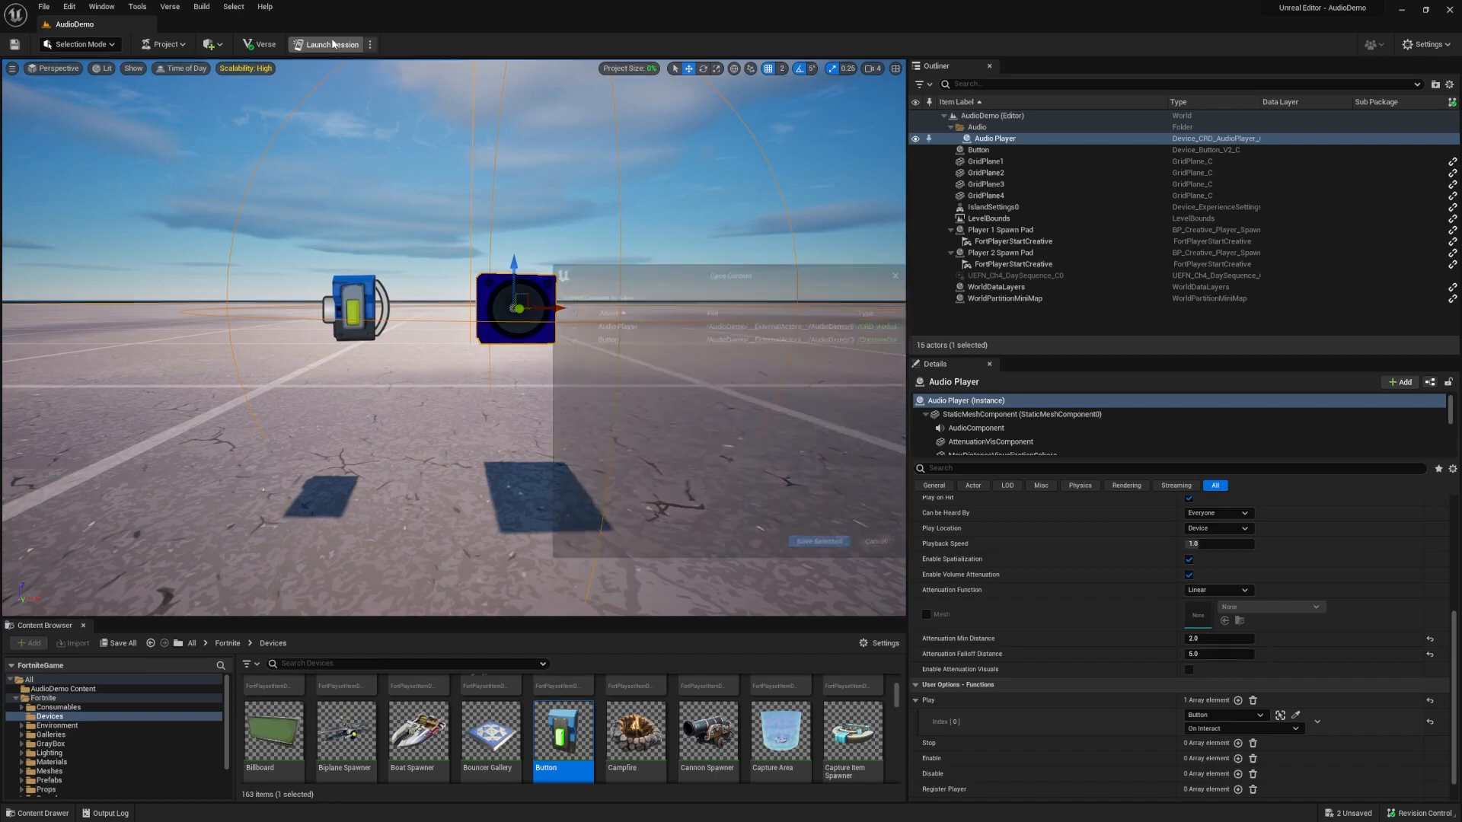
pyautogui.click(824, 545)
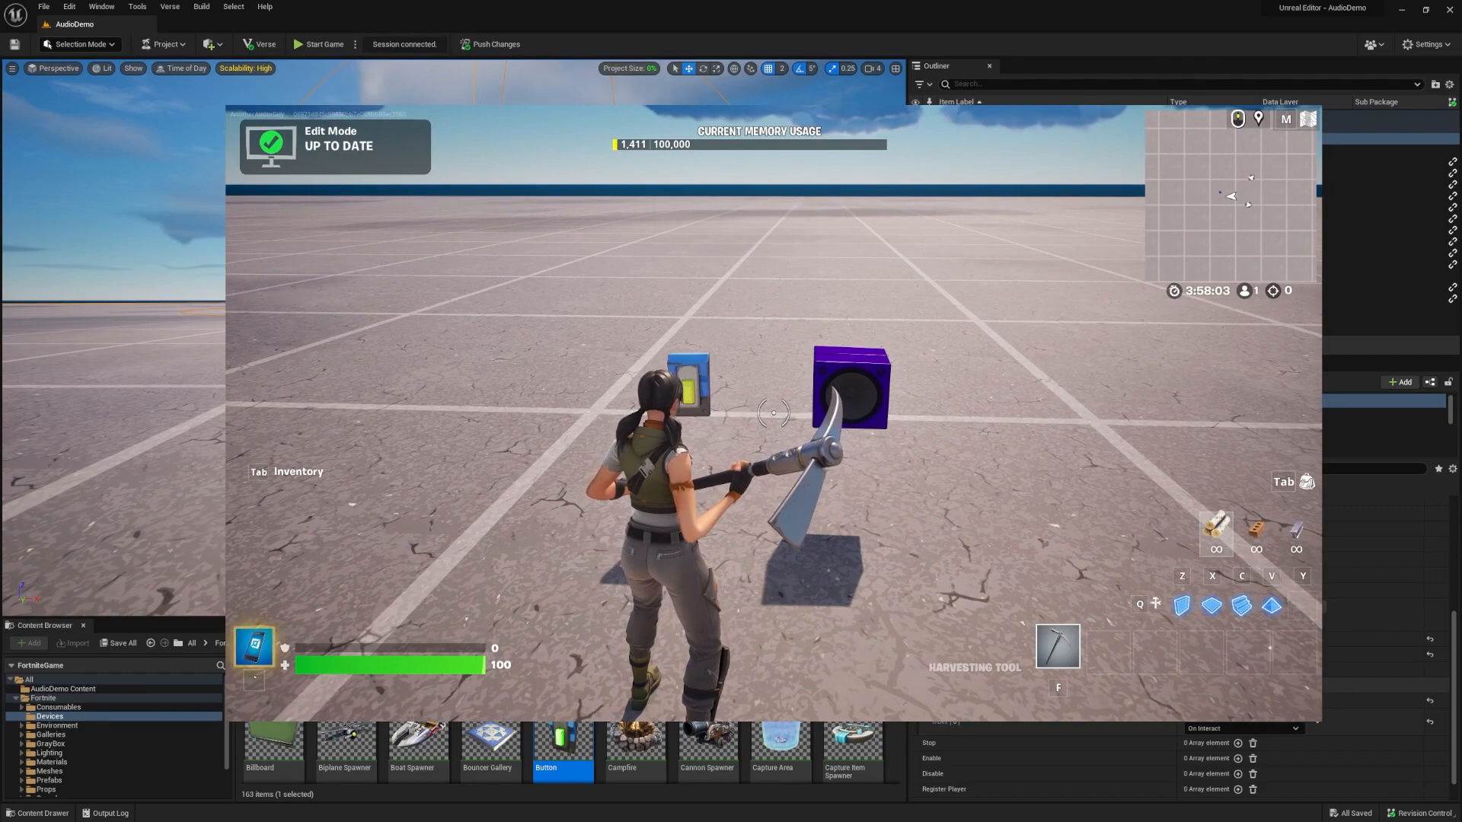
# Start the game in the Fortnite client and walk the character towards the button to test it.
pyautogui.press('Escape')
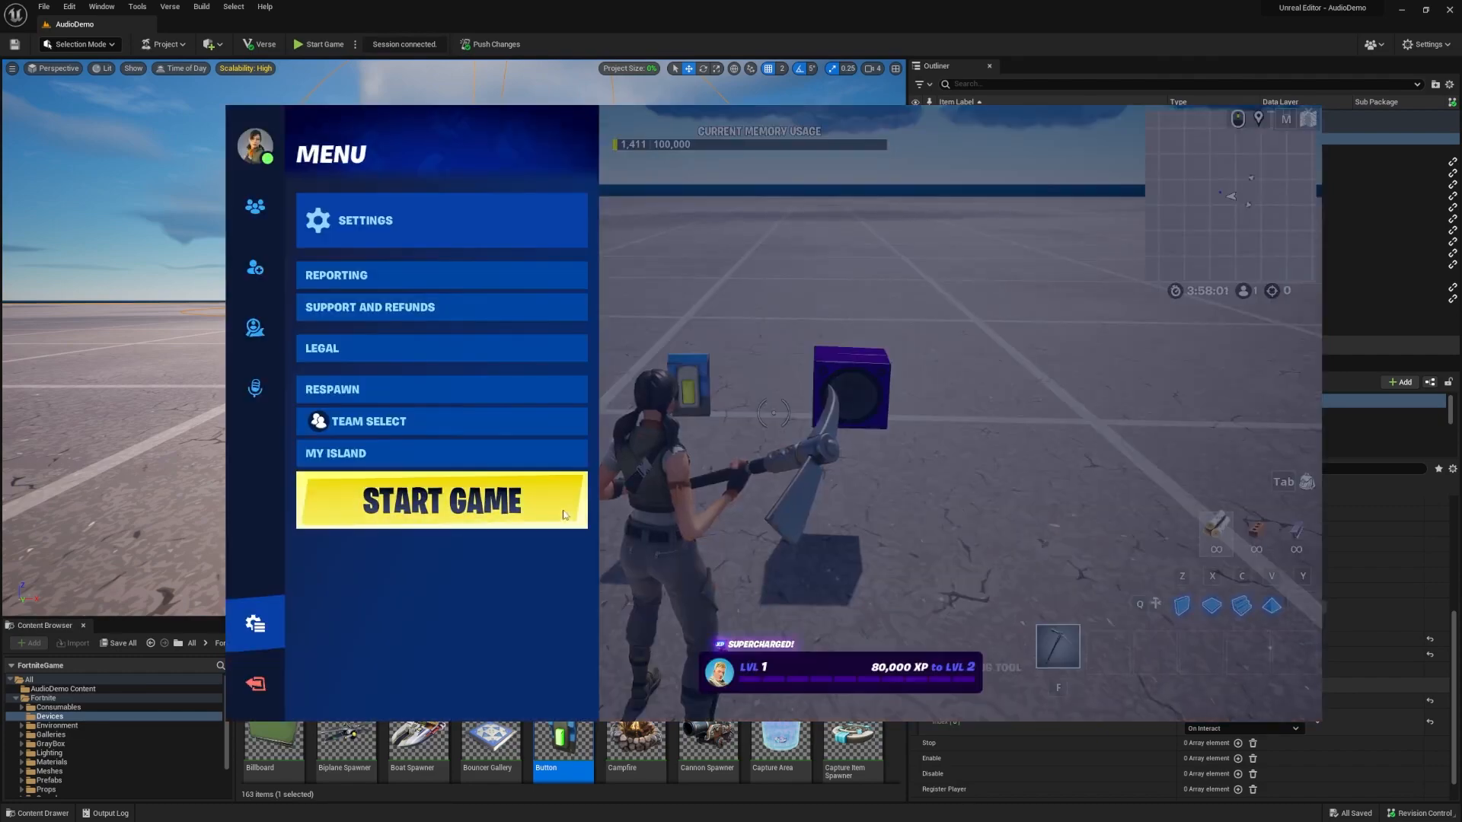
pyautogui.click(442, 500)
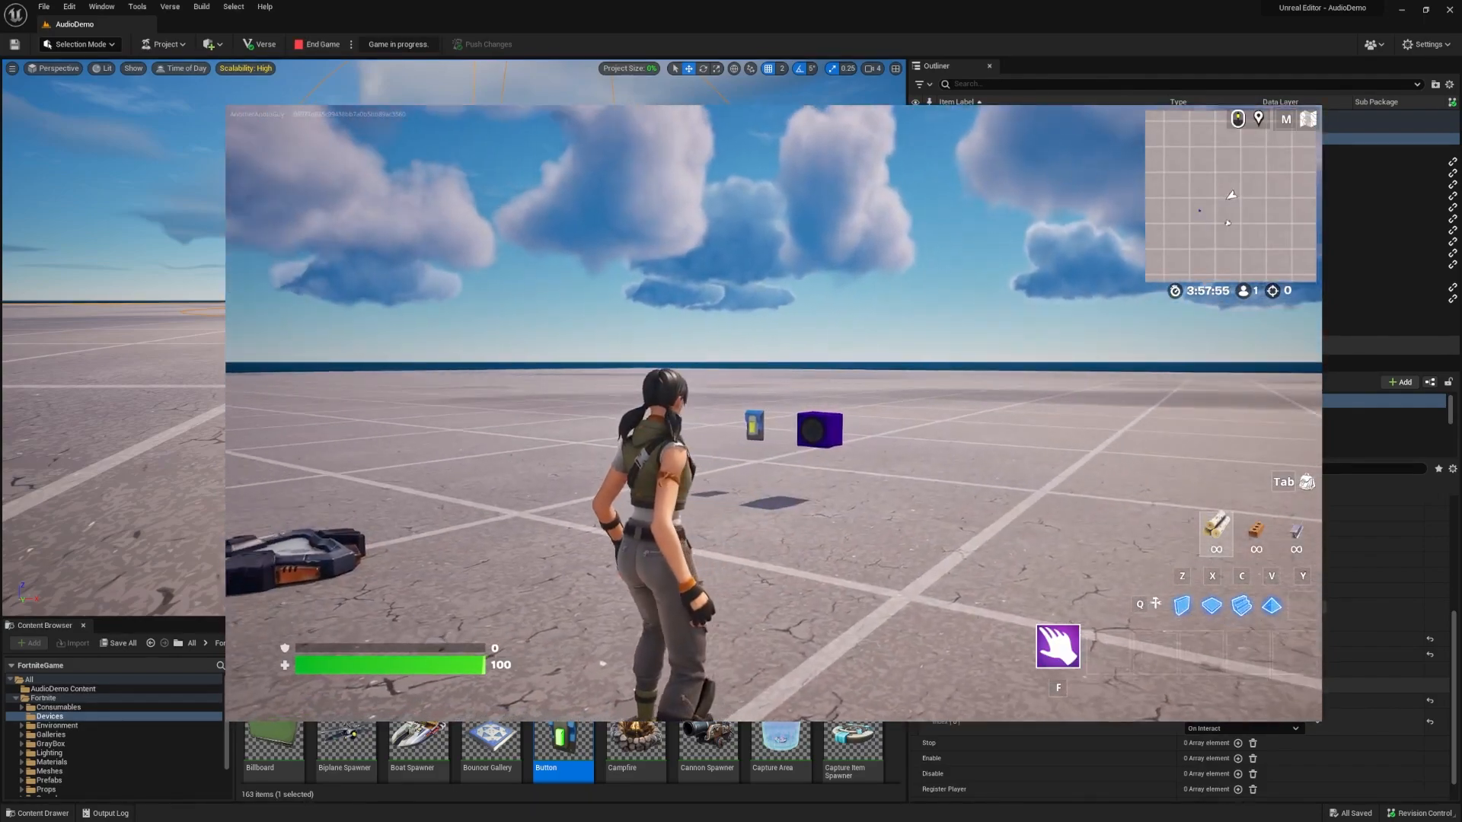
pyautogui.press('w')
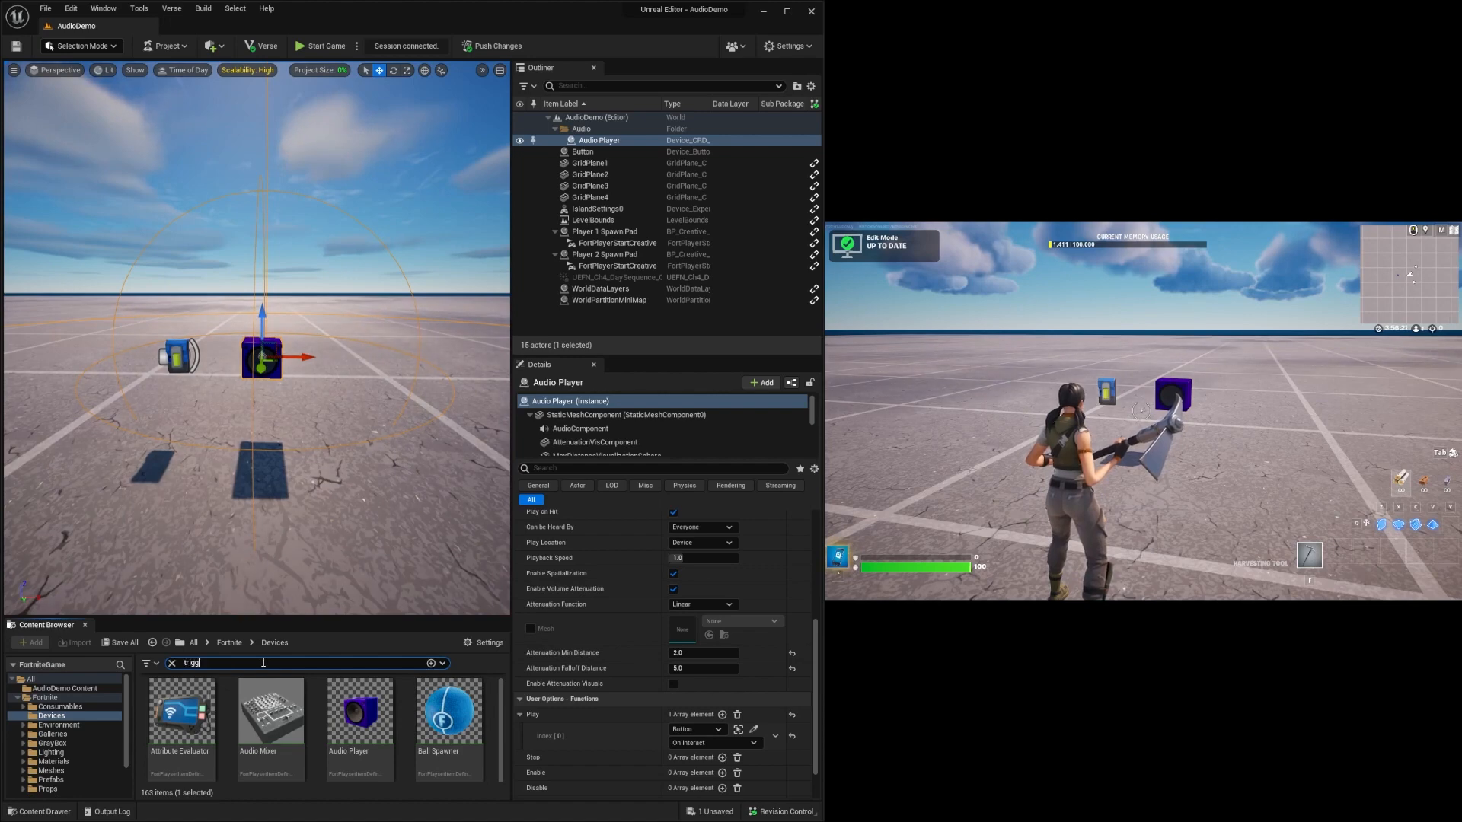
# Find the Trigger device in the Devices folder and place it on the ground beside the Button.
pyautogui.click(319, 720)
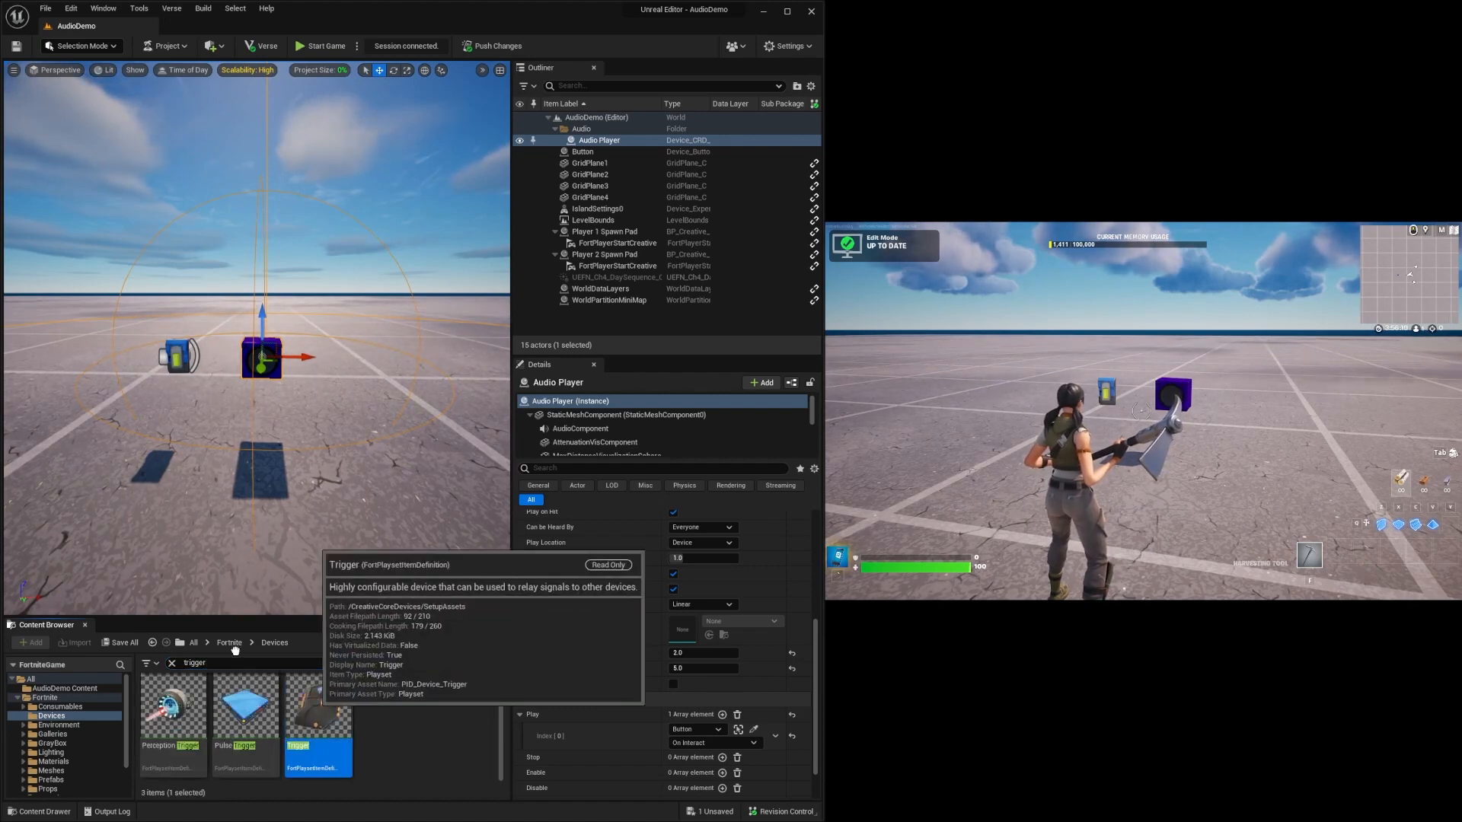
pyautogui.moveTo(160, 509); pyautogui.dragTo(99, 507, button='right')
pyautogui.moveTo(318, 712); pyautogui.dragTo(139, 416)
pyautogui.moveTo(138, 415); pyautogui.dragTo(144, 502, button='right')
pyautogui.moveTo(359, 406); pyautogui.dragTo(414, 393)
# Scale the Trigger up into a larger floor pad.
pyautogui.press('r')
pyautogui.moveTo(245, 418); pyautogui.dragTo(238, 532)
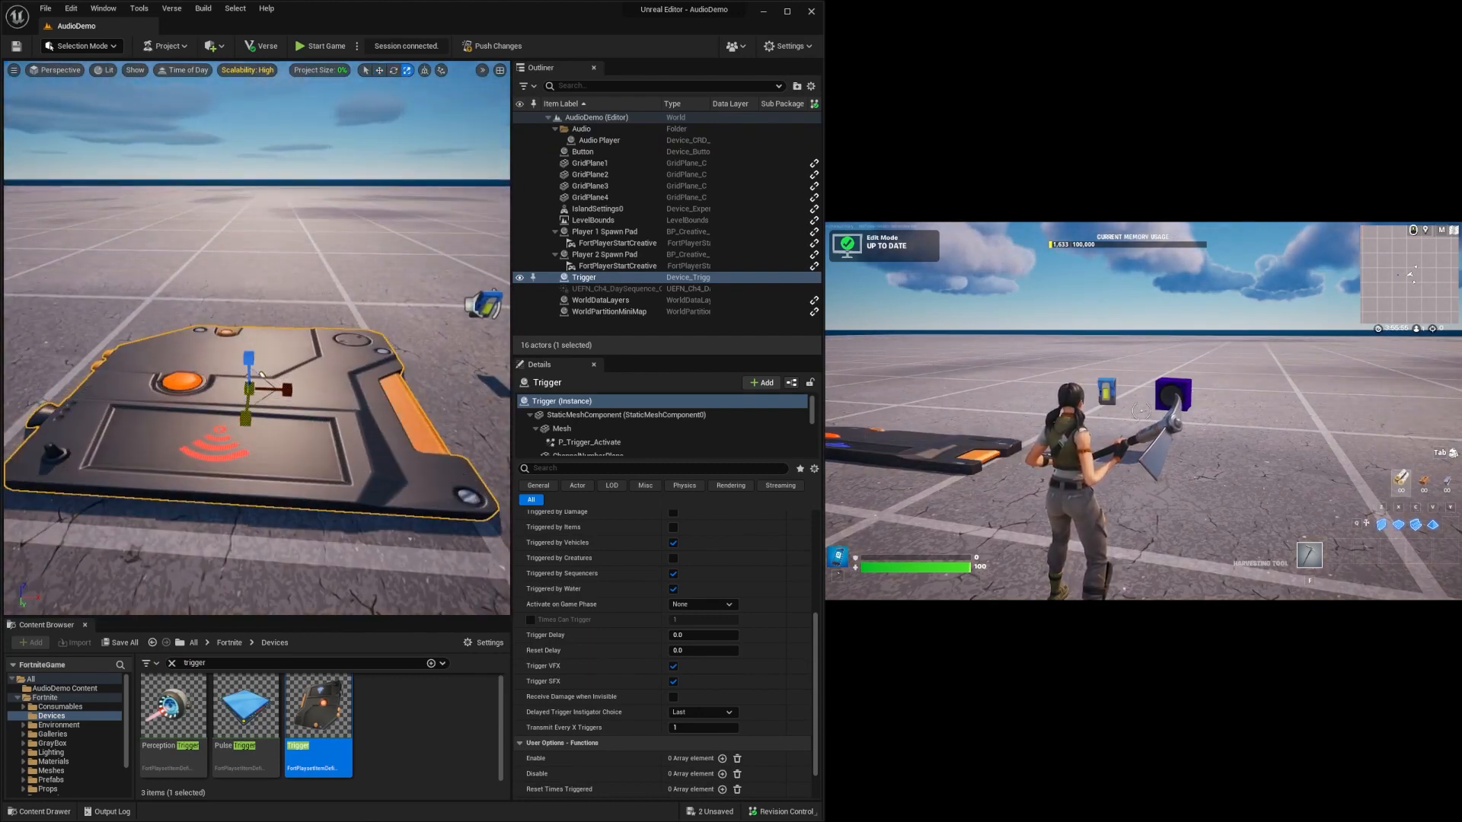
pyautogui.moveTo(245, 419); pyautogui.dragTo(246, 381)
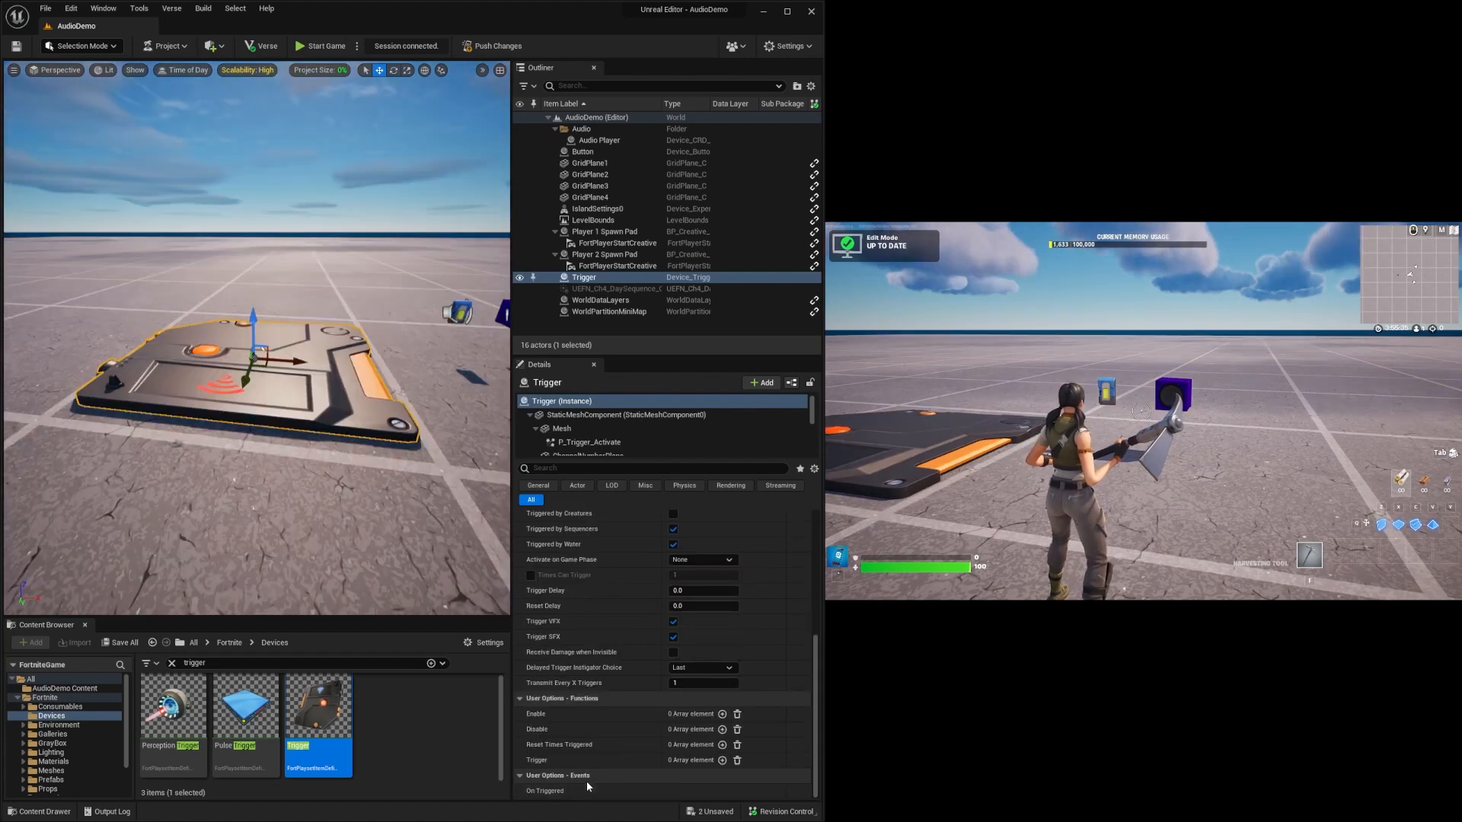
# Disable the Trigger's Triggered by Vehicles, Triggered by Sequencers, Triggered by Water and Trigger SFX options.
pyautogui.scroll(3, 638, 678)
pyautogui.scroll(3, 637, 676)
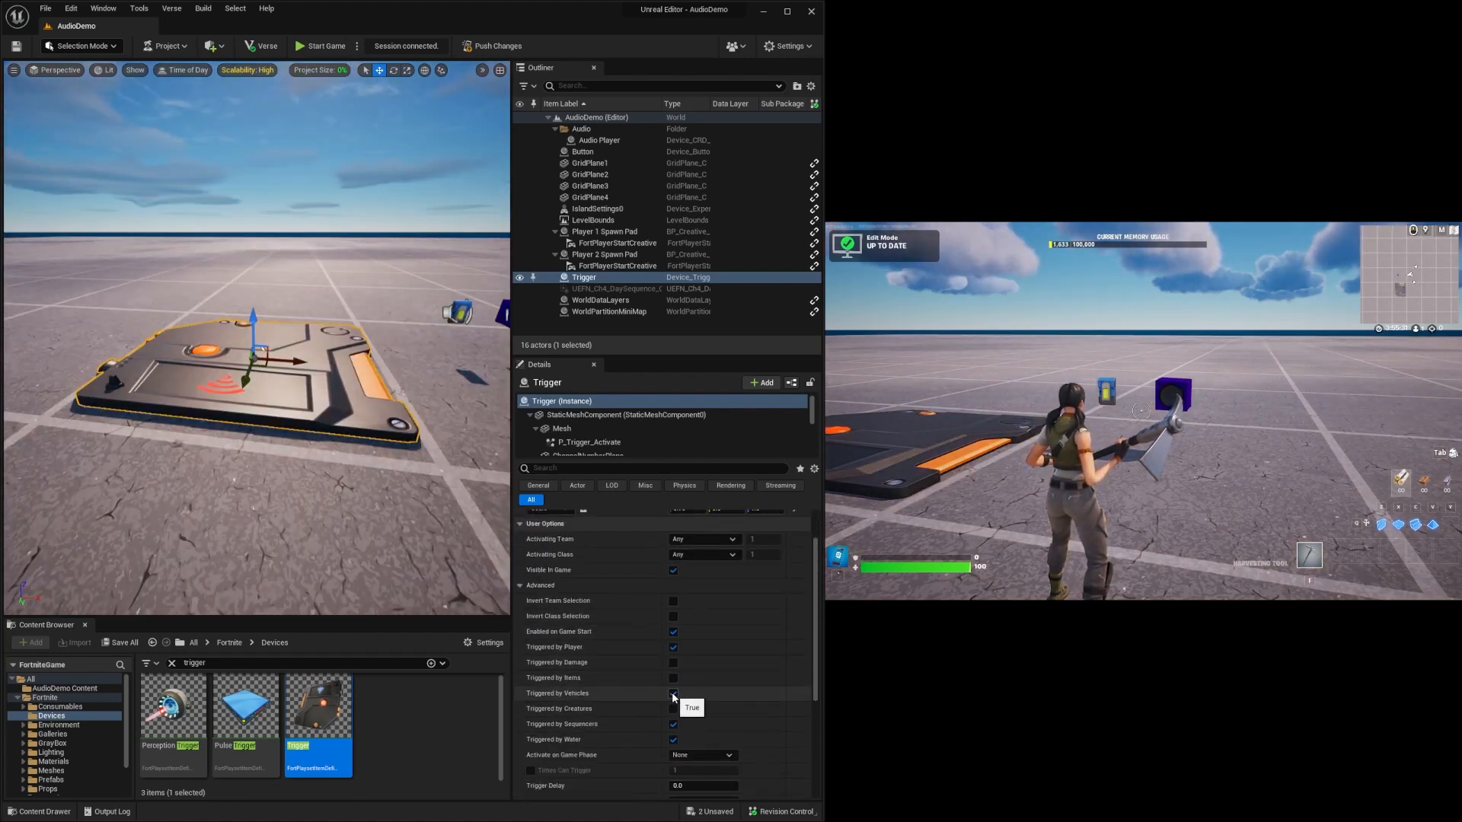
pyautogui.click(673, 694)
pyautogui.click(673, 724)
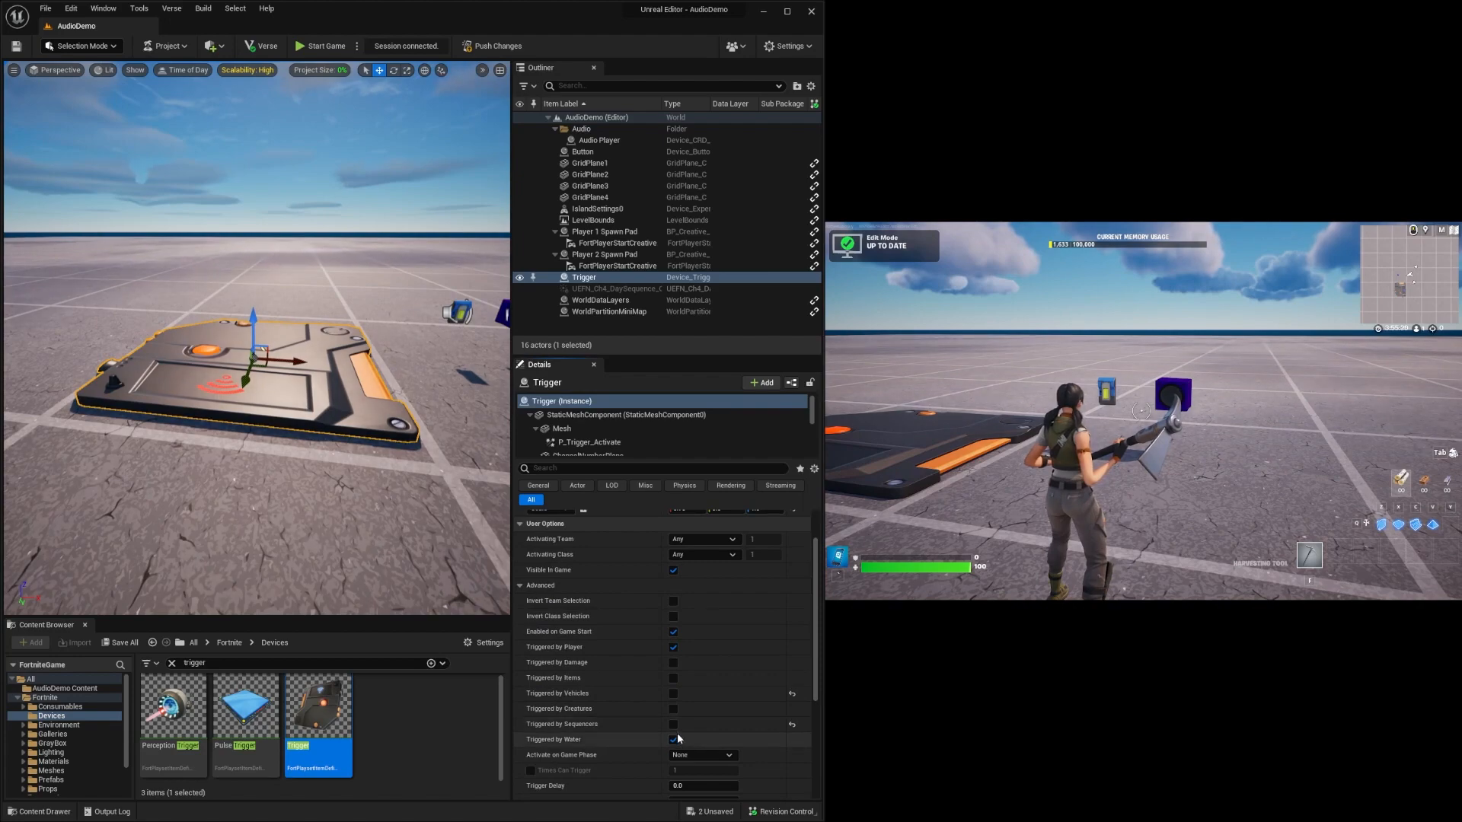
pyautogui.click(673, 740)
pyautogui.scroll(-3, 649, 670)
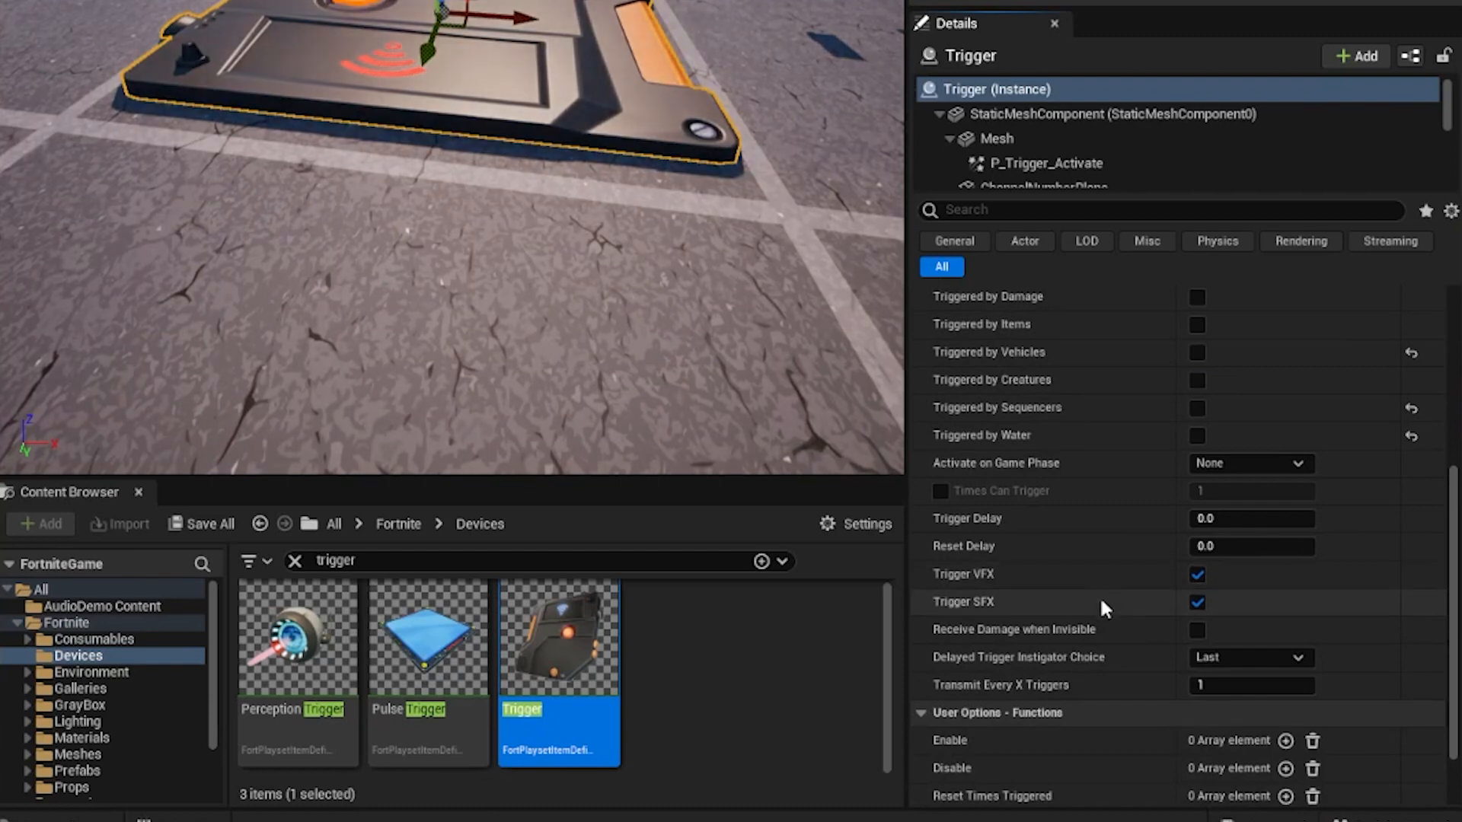
pyautogui.click(1194, 601)
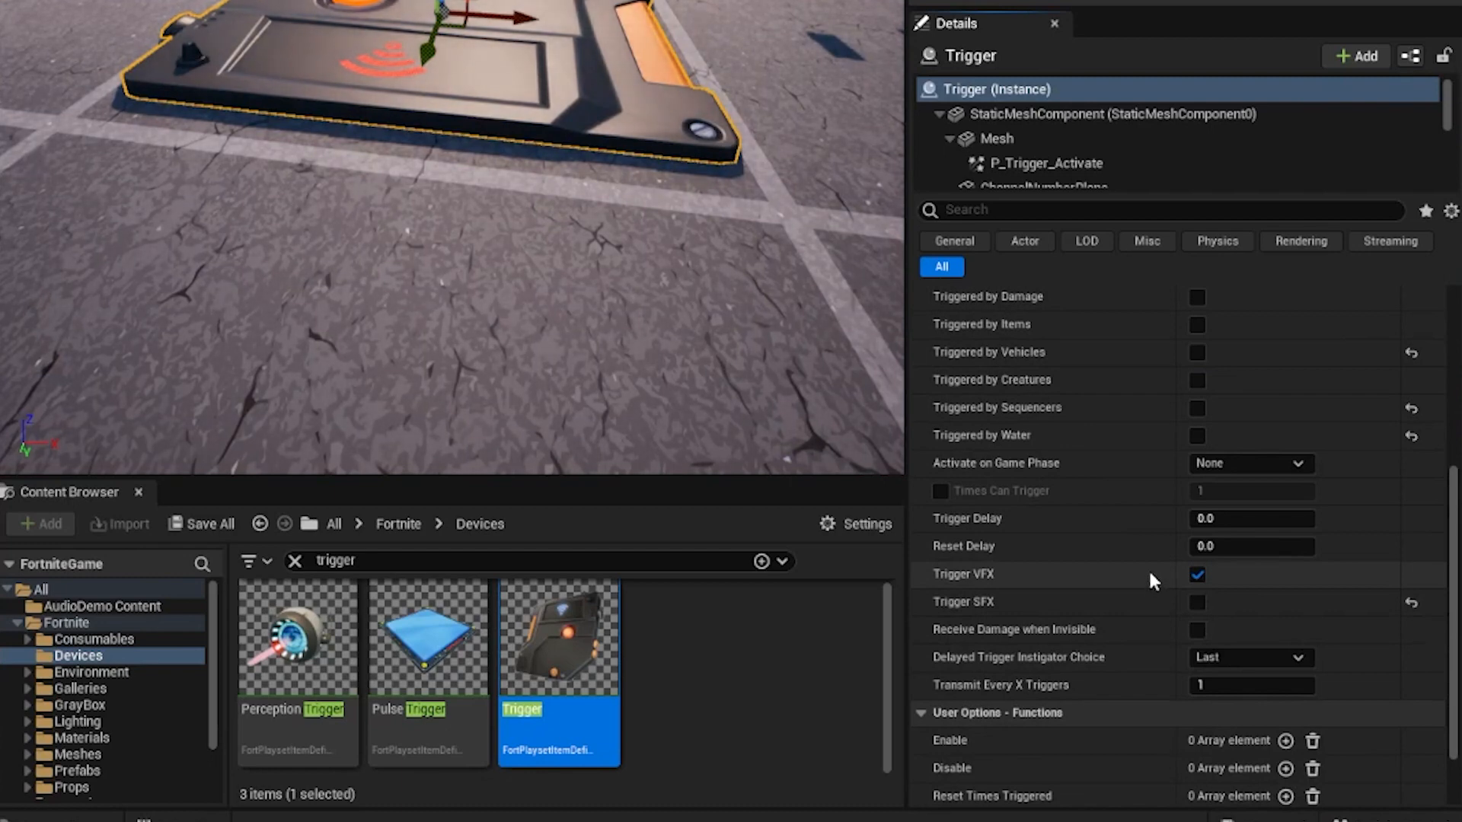
pyautogui.scroll(-3, 1148, 569)
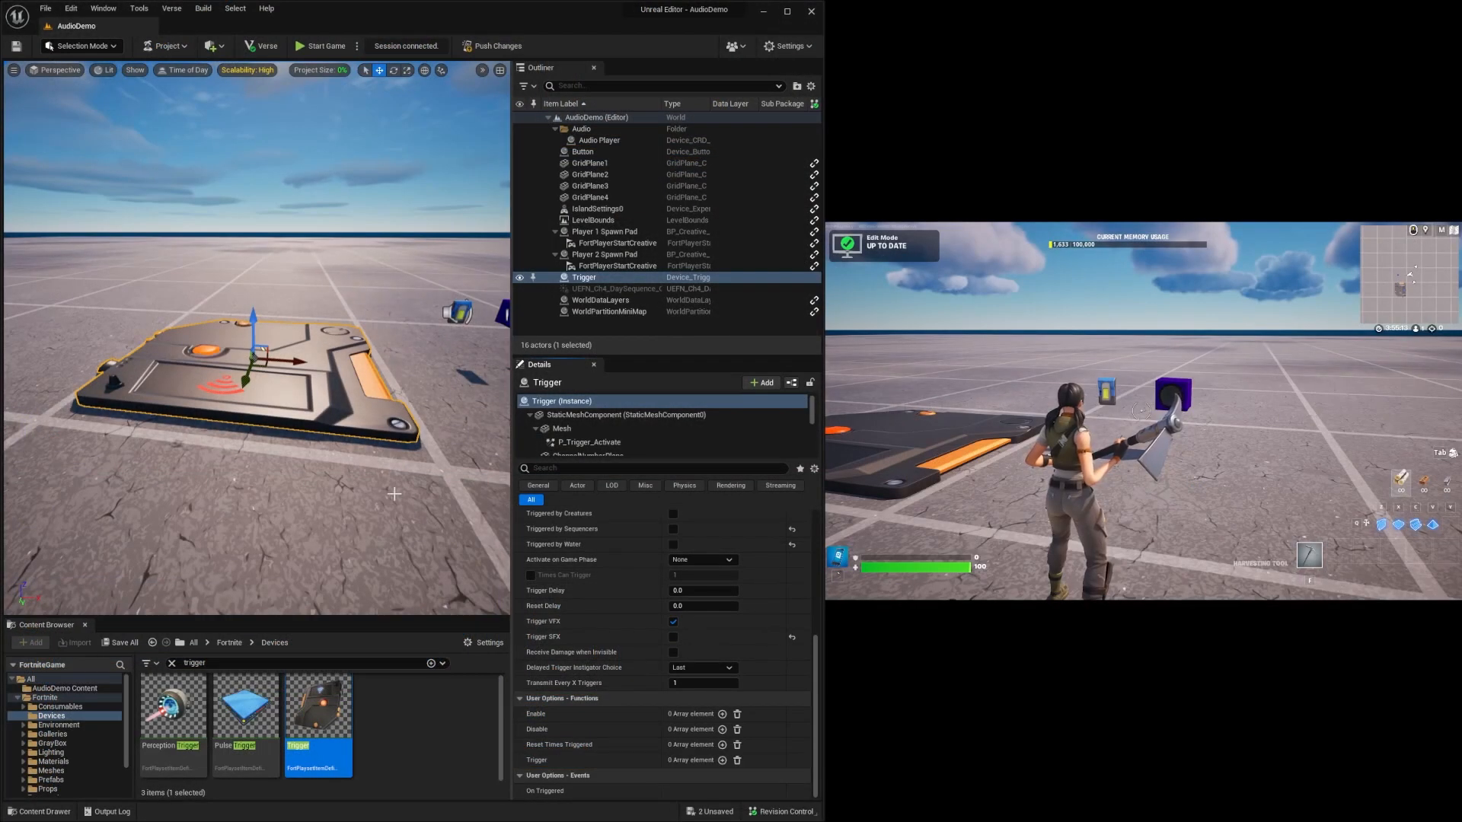
# Add a second Play binding to the Audio Player, using the Trigger device and its On Triggered event.
pyautogui.press('d')
pyautogui.moveTo(385, 370); pyautogui.dragTo(385, 370, button='right')
pyautogui.click(407, 316)
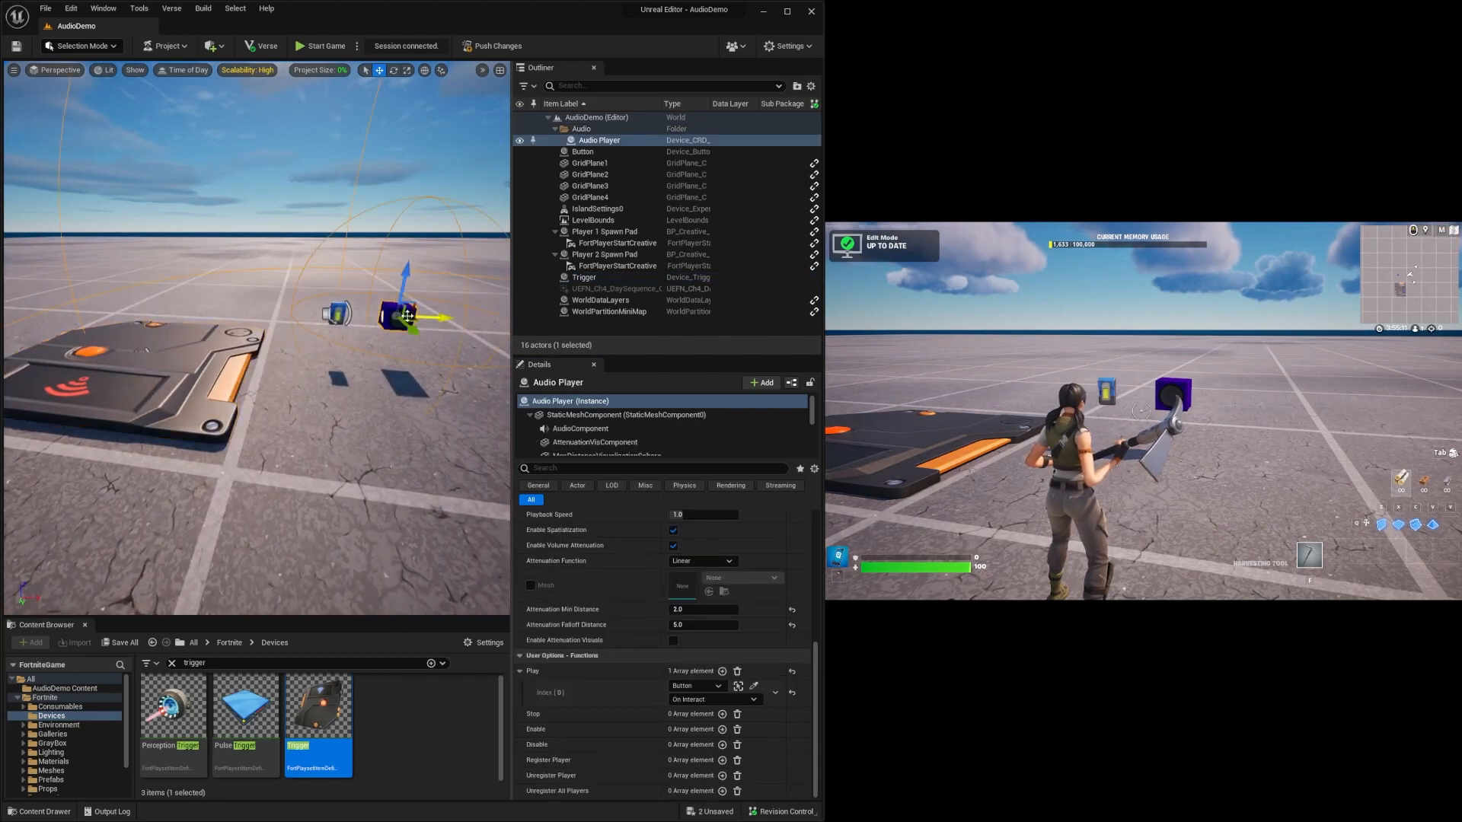
pyautogui.click(723, 671)
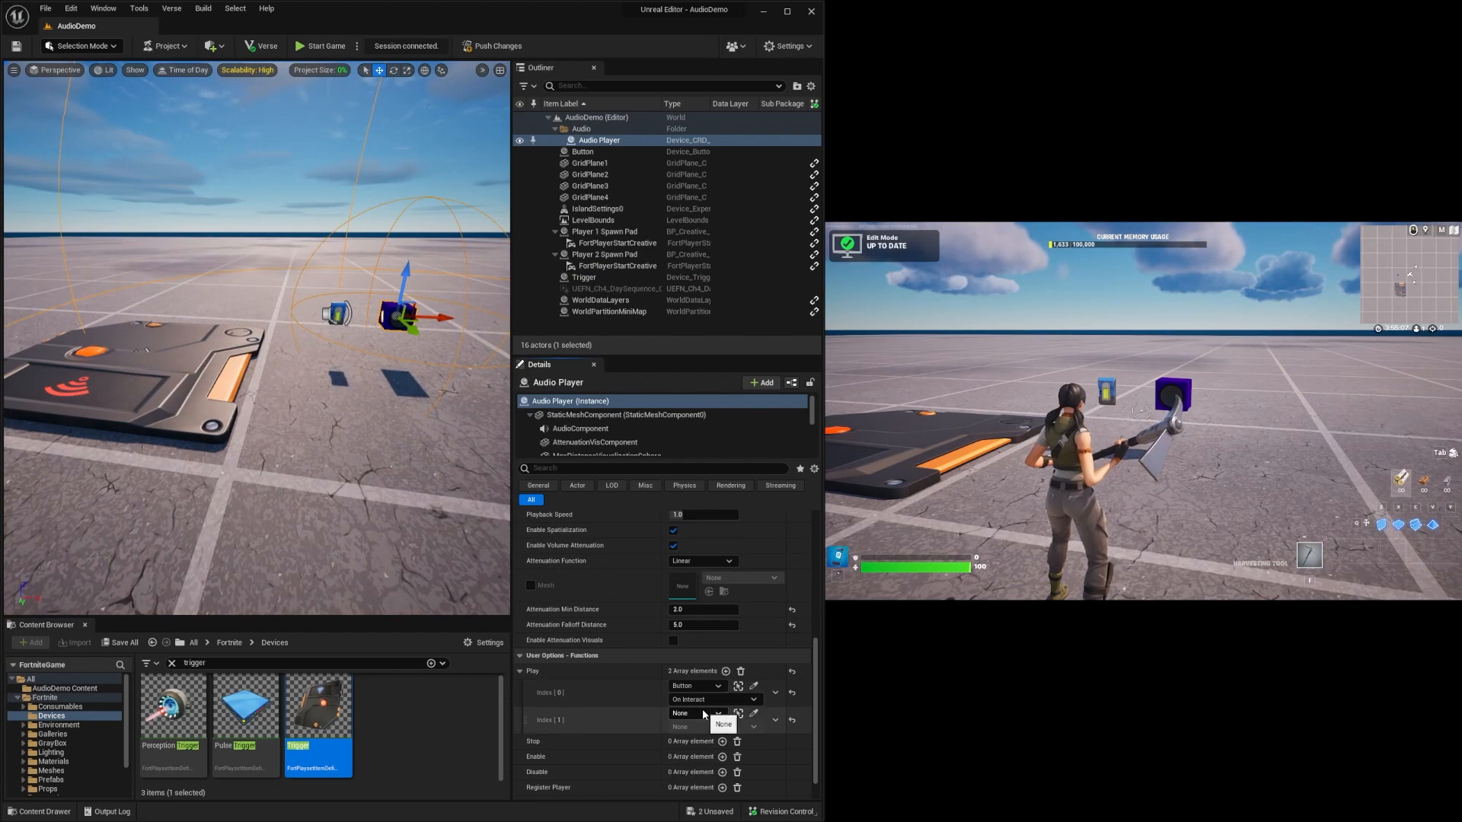
pyautogui.click(703, 713)
pyautogui.click(711, 696)
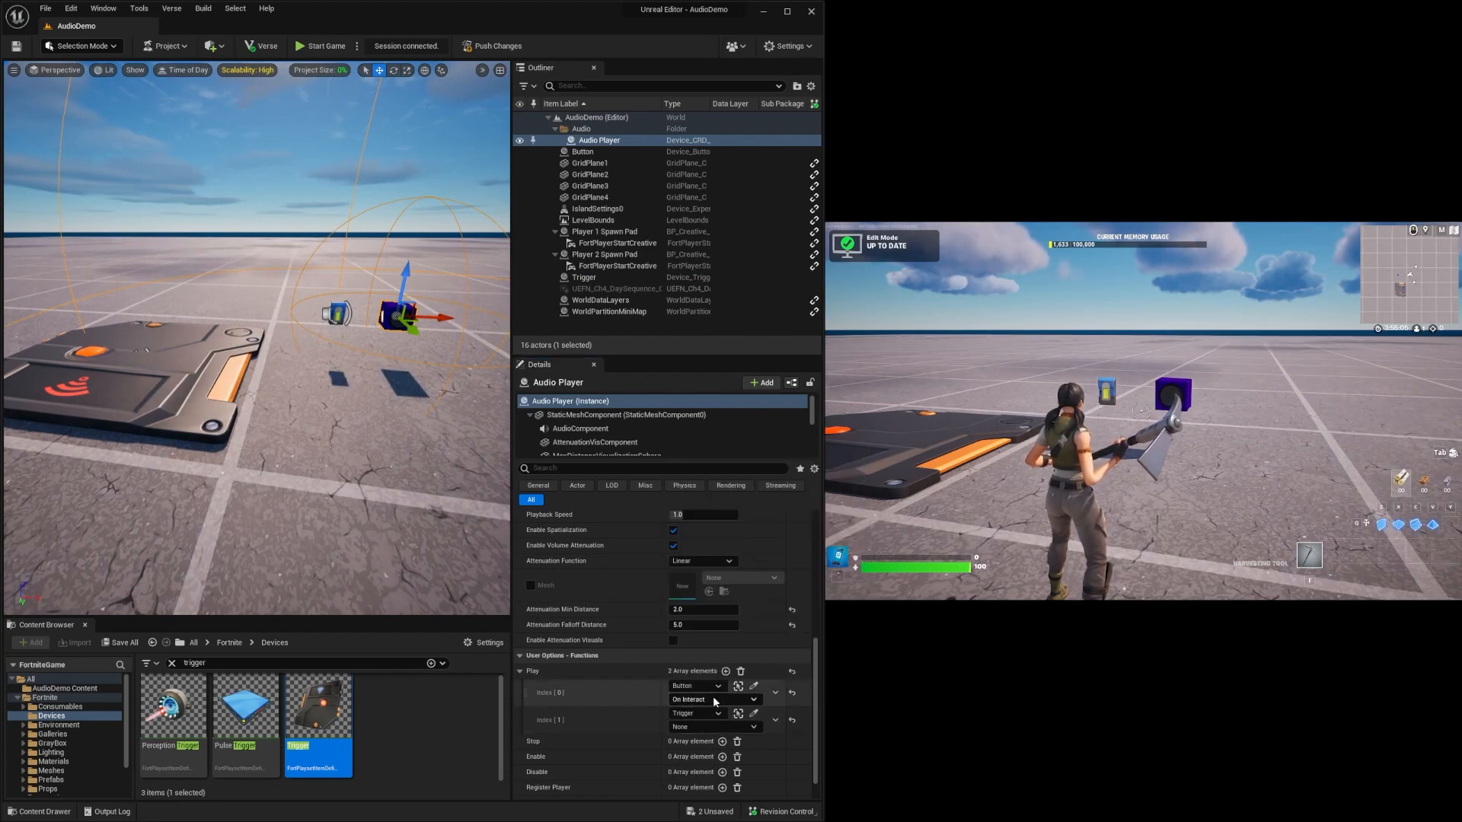
pyautogui.click(708, 727)
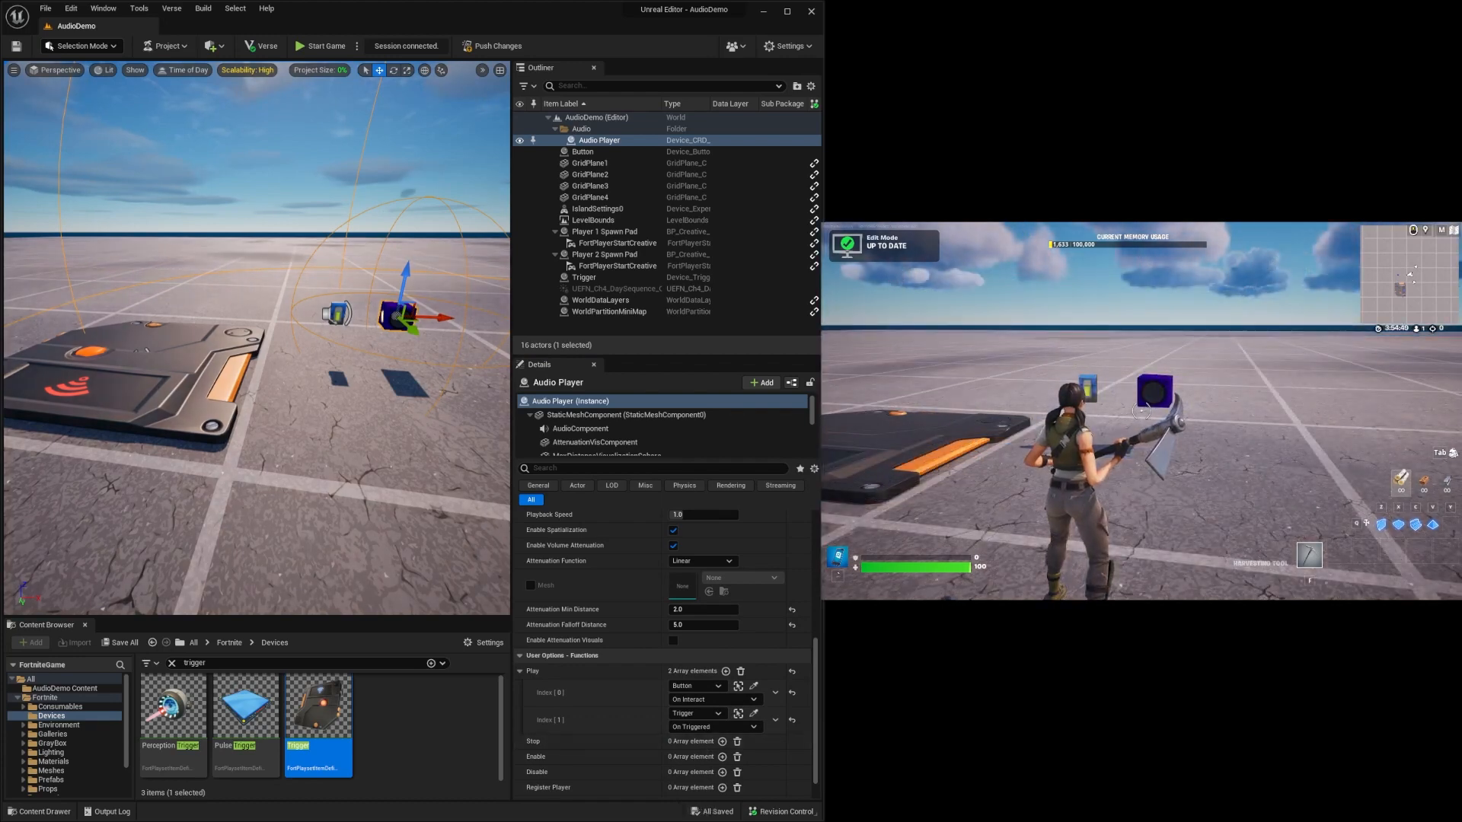
# Start the game, walk the character onto the Trigger pad to test the audio, and end the game.
pyautogui.press('Escape')
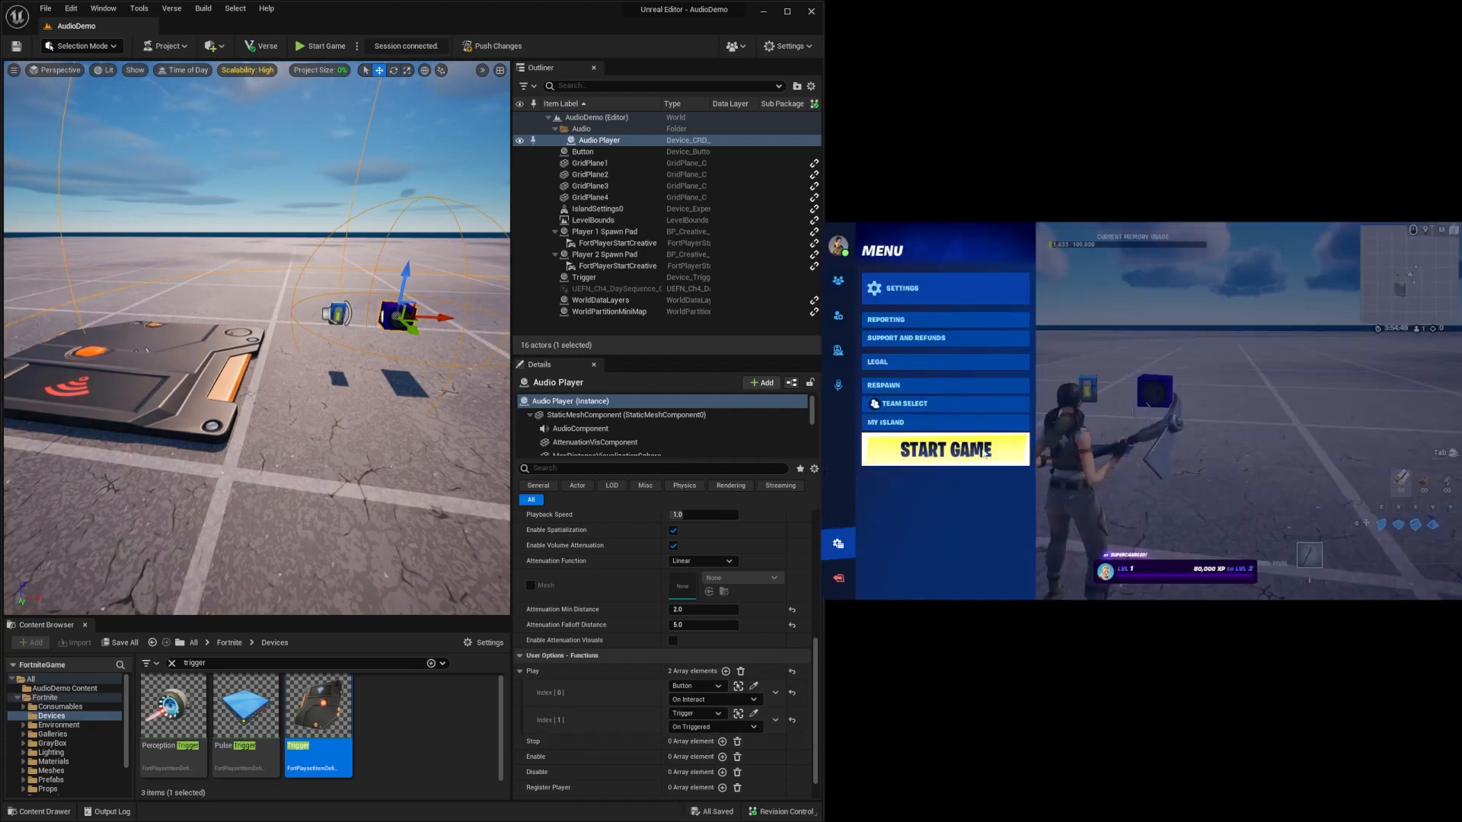
pyautogui.click(925, 448)
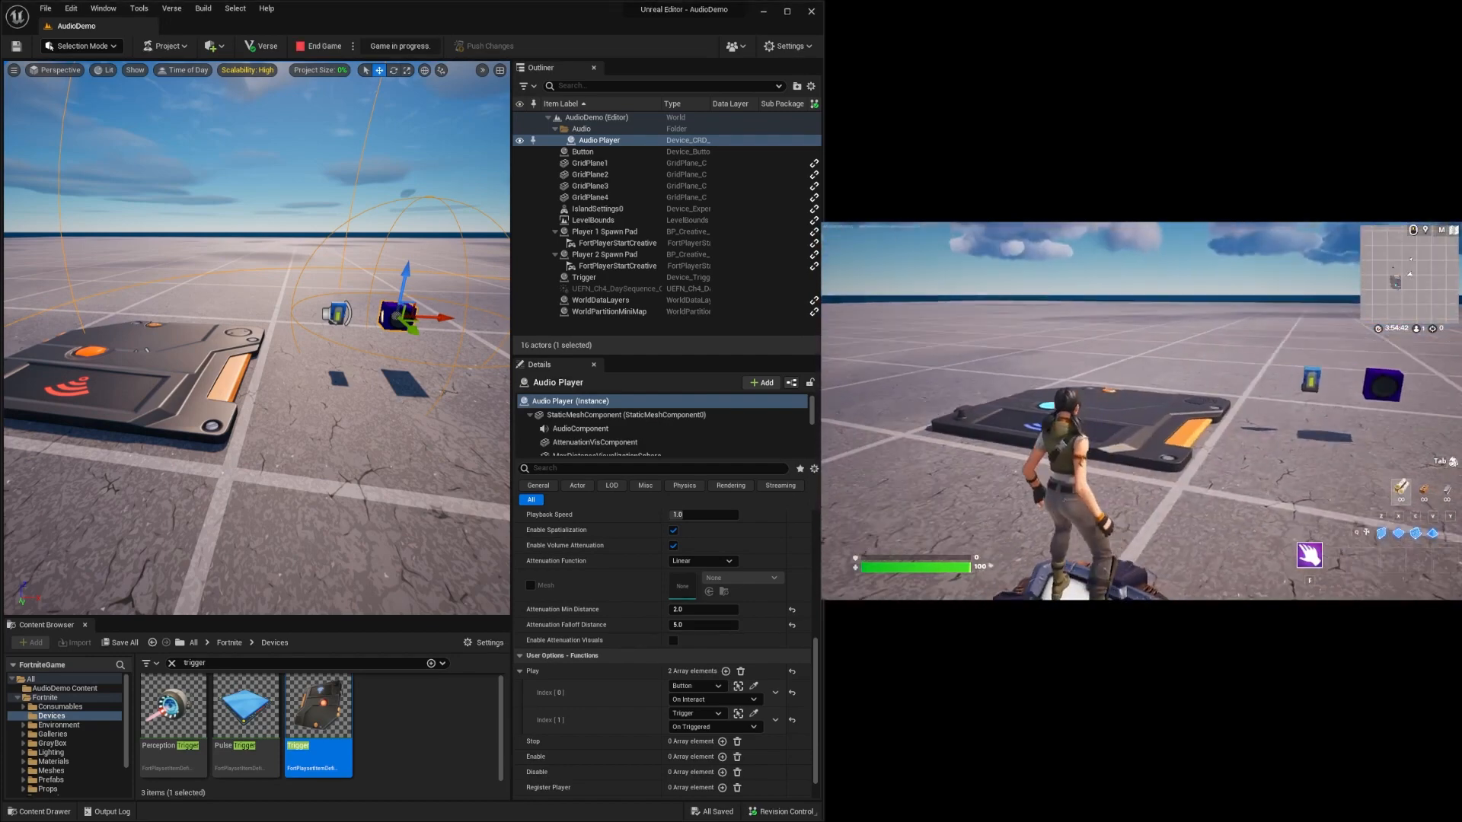
pyautogui.press('w')
pyautogui.press('w')
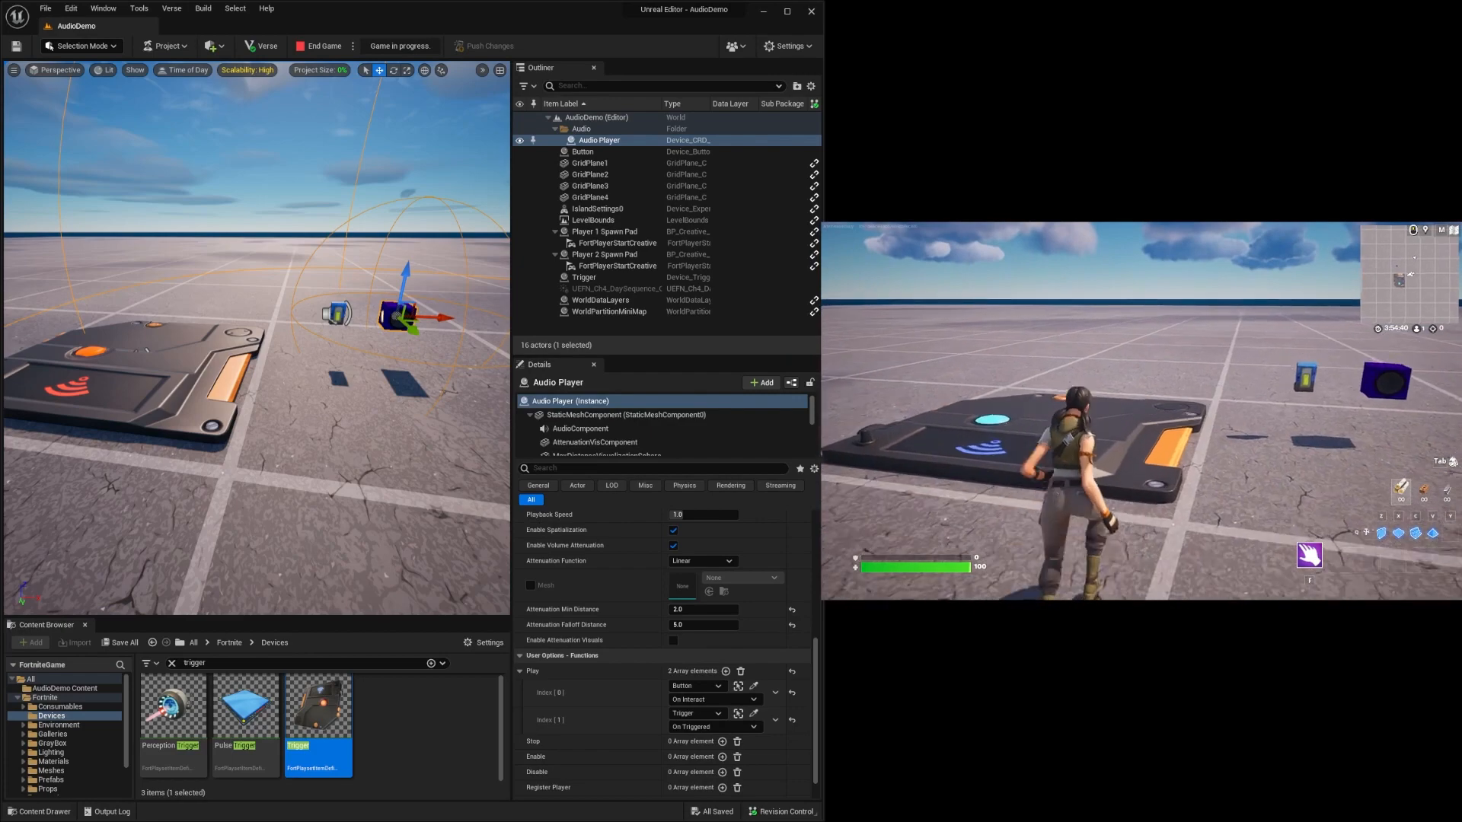
pyautogui.press('w')
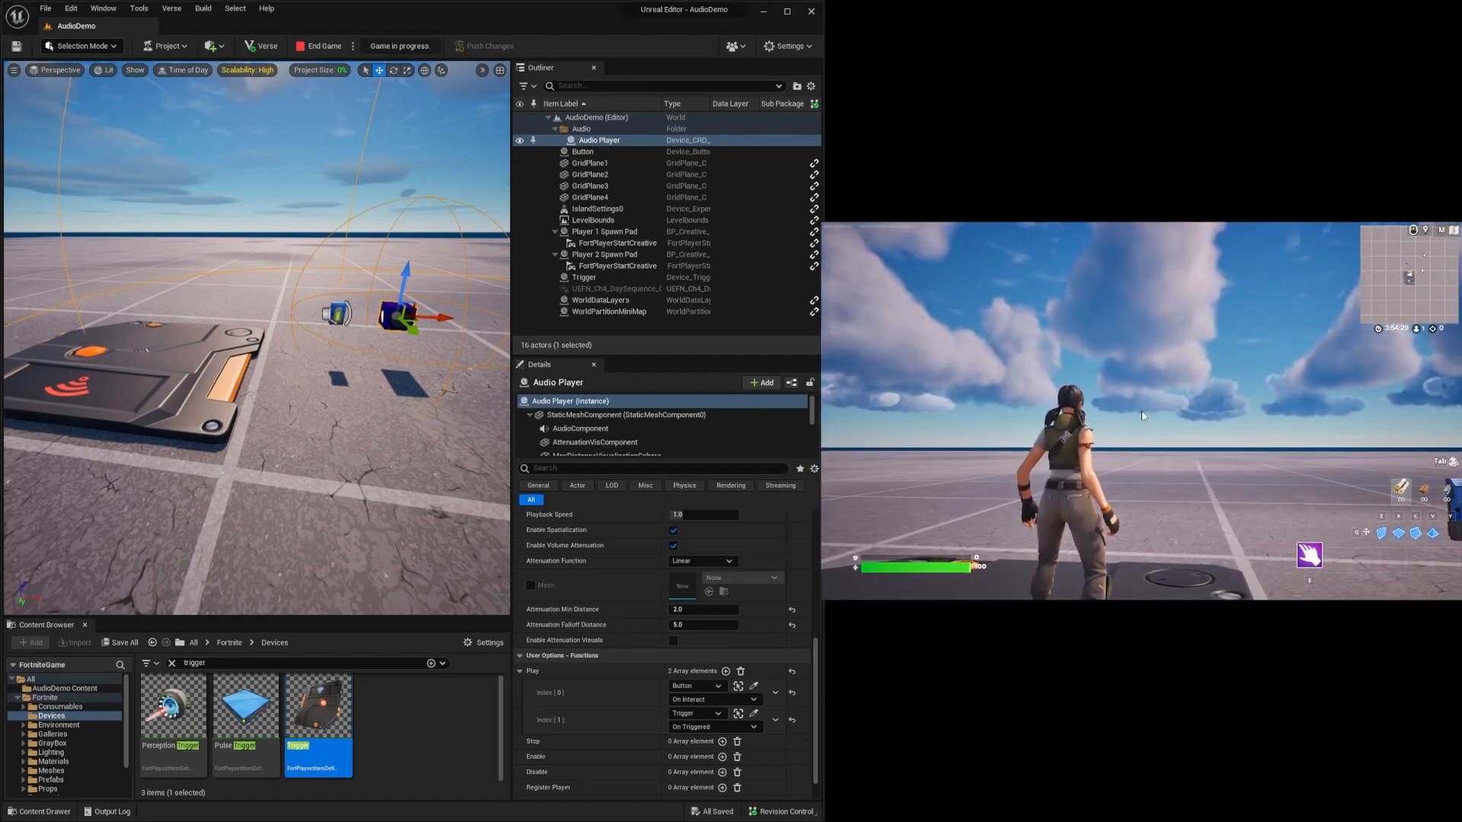
pyautogui.click(339, 47)
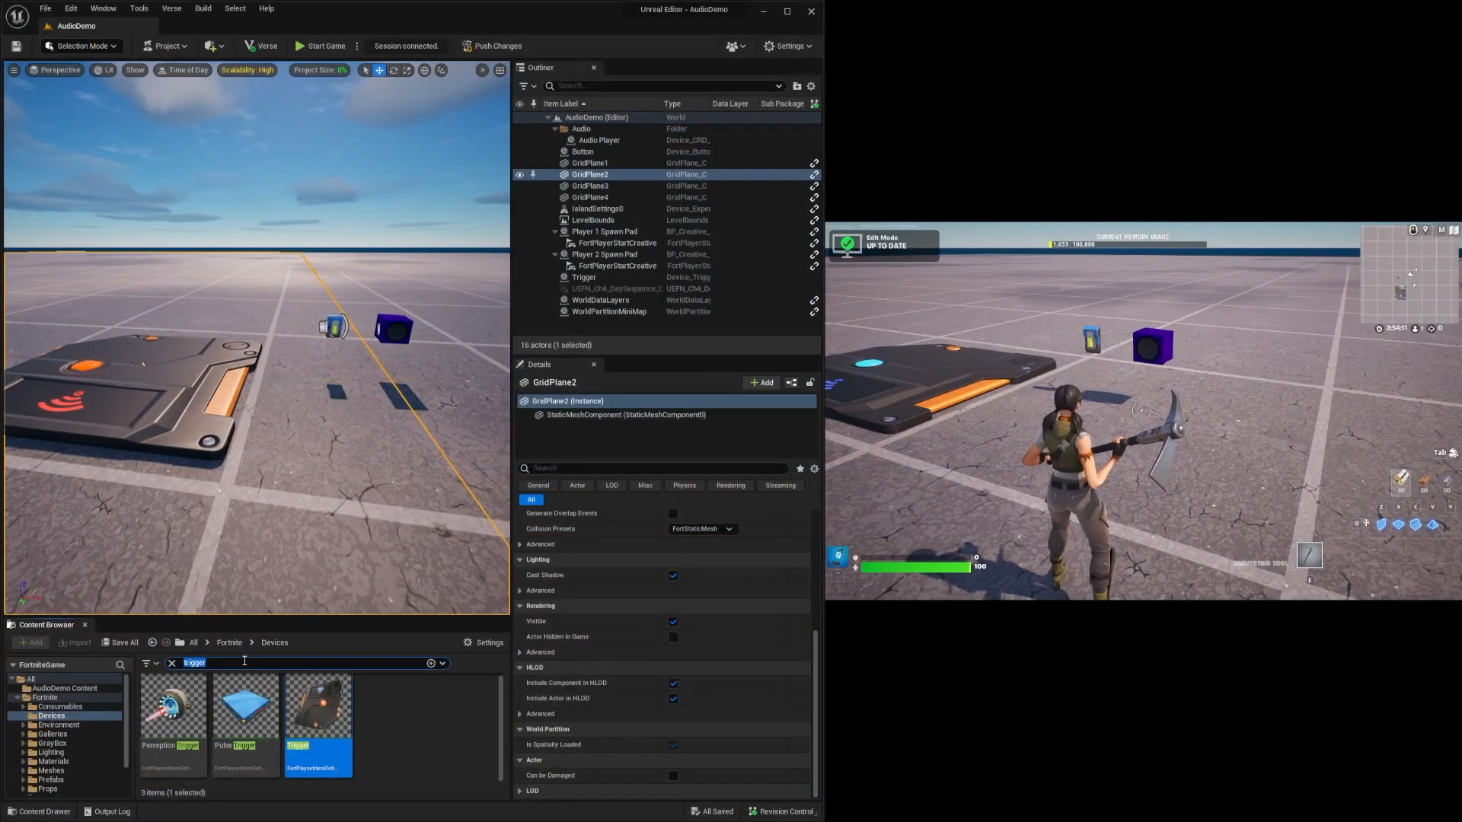
# Search the Devices folder for "mut", place the Mutator Zone on the ground beside the Audio Player and review its options.
pyautogui.write('m')
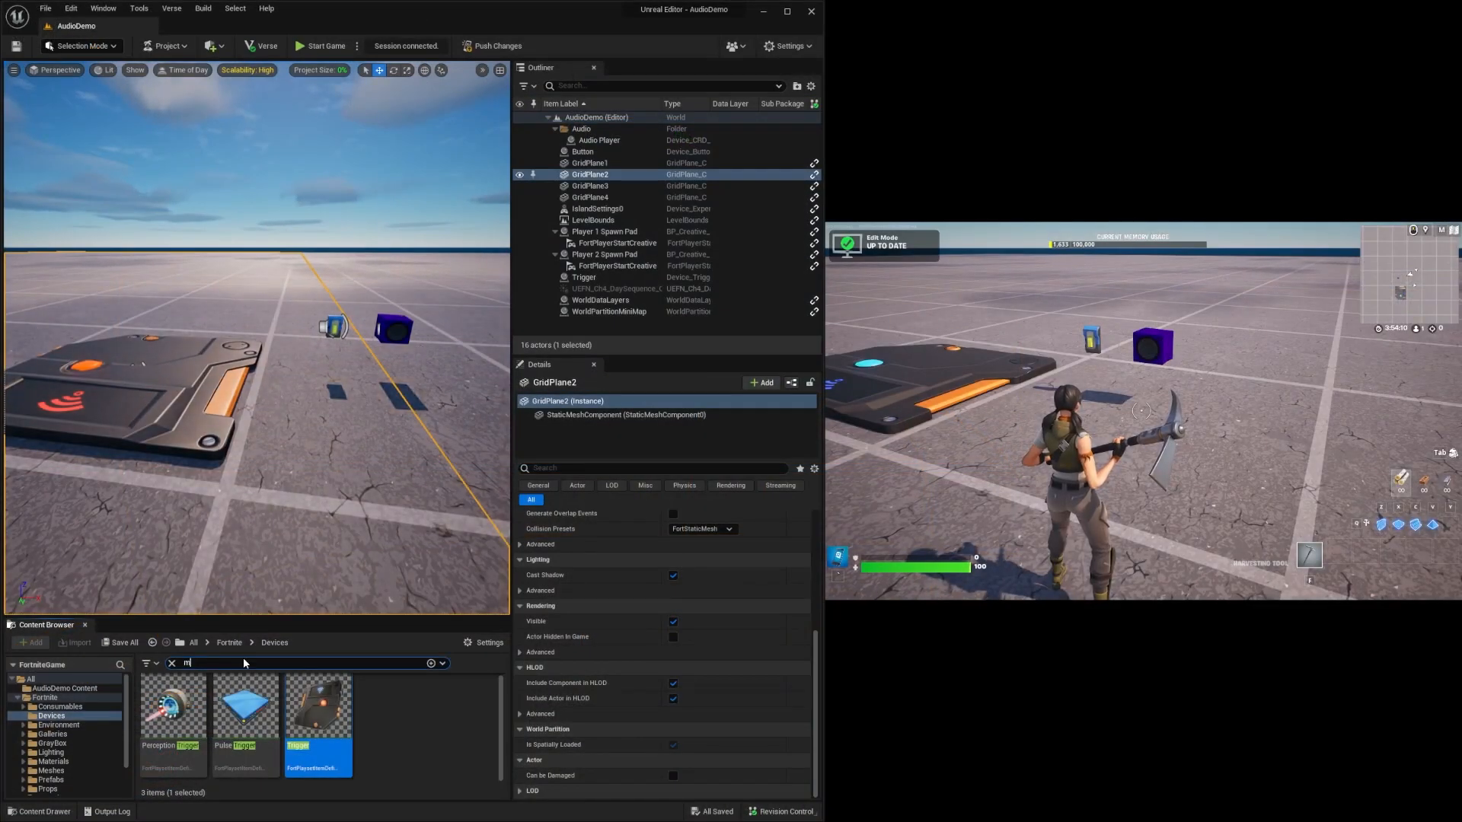
pyautogui.write('ut')
pyautogui.press('d')
pyautogui.moveTo(236, 472); pyautogui.dragTo(251, 472, button='right')
pyautogui.moveTo(174, 712); pyautogui.dragTo(385, 395)
pyautogui.press('s')
pyautogui.moveTo(385, 395); pyautogui.dragTo(373, 395, button='right')
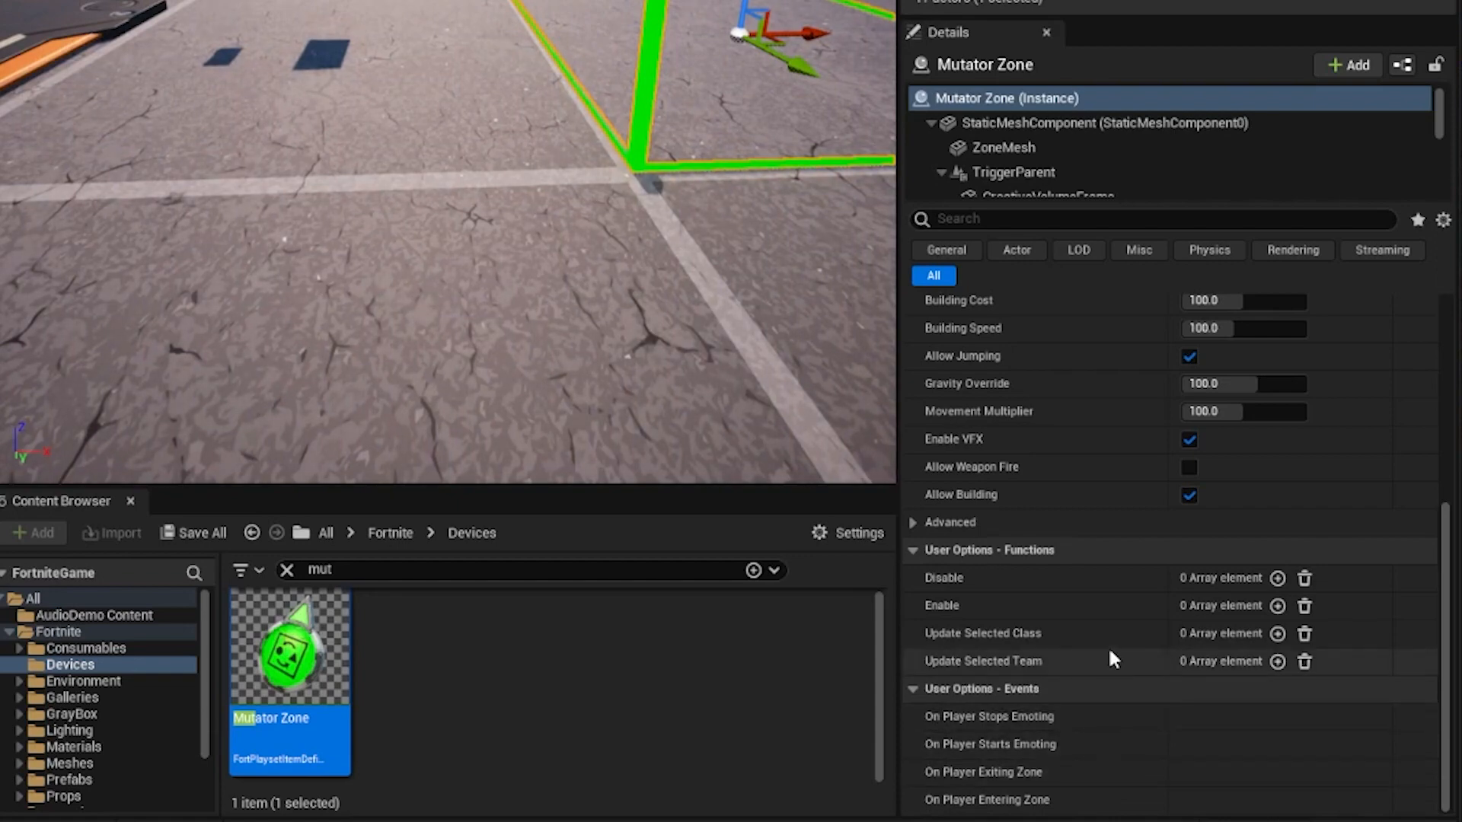
pyautogui.scroll(5, 1109, 655)
pyautogui.scroll(1, 1109, 652)
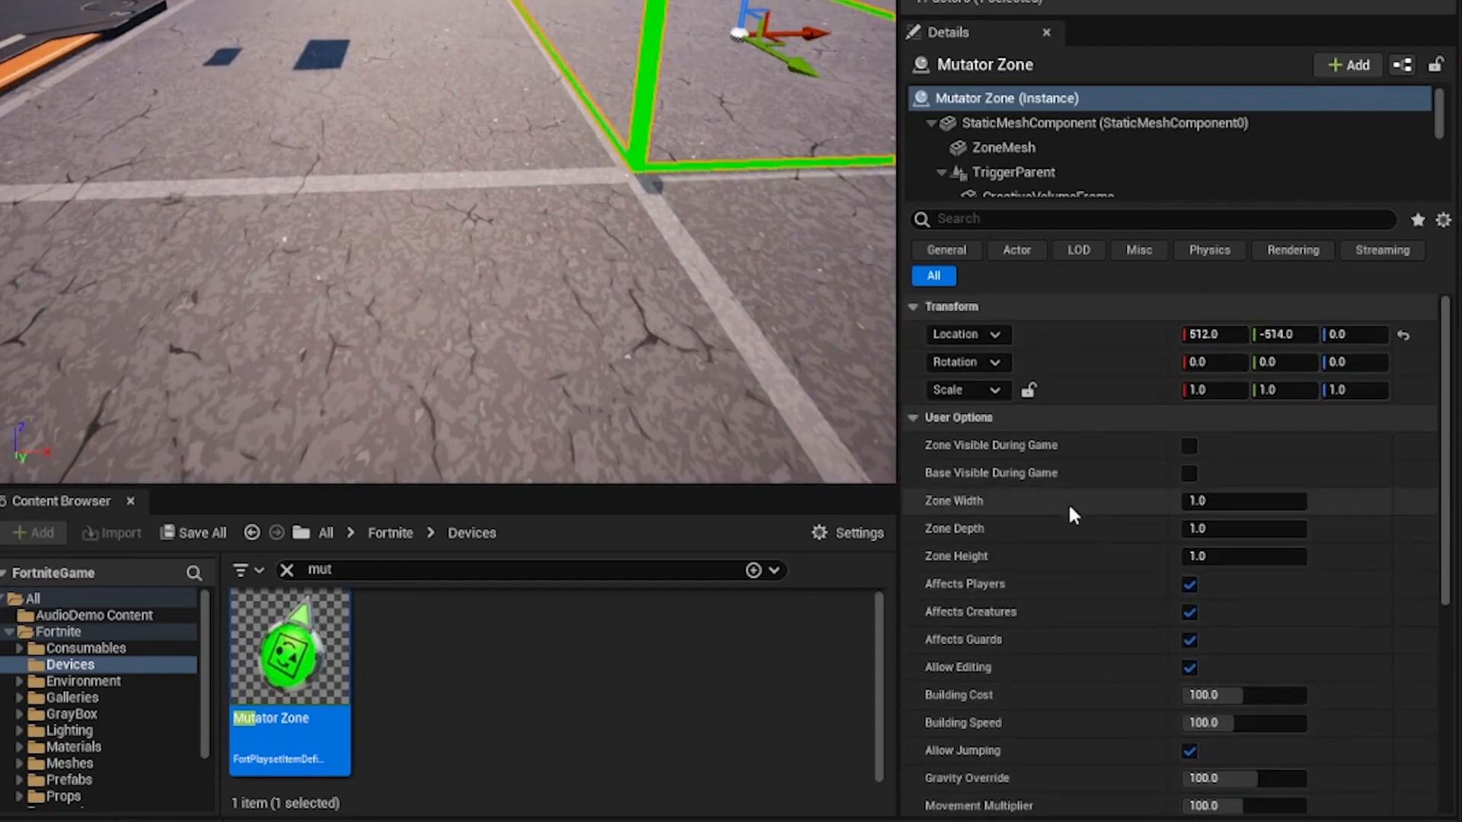
pyautogui.scroll(-1, 1074, 597)
pyautogui.scroll(-2, 1076, 602)
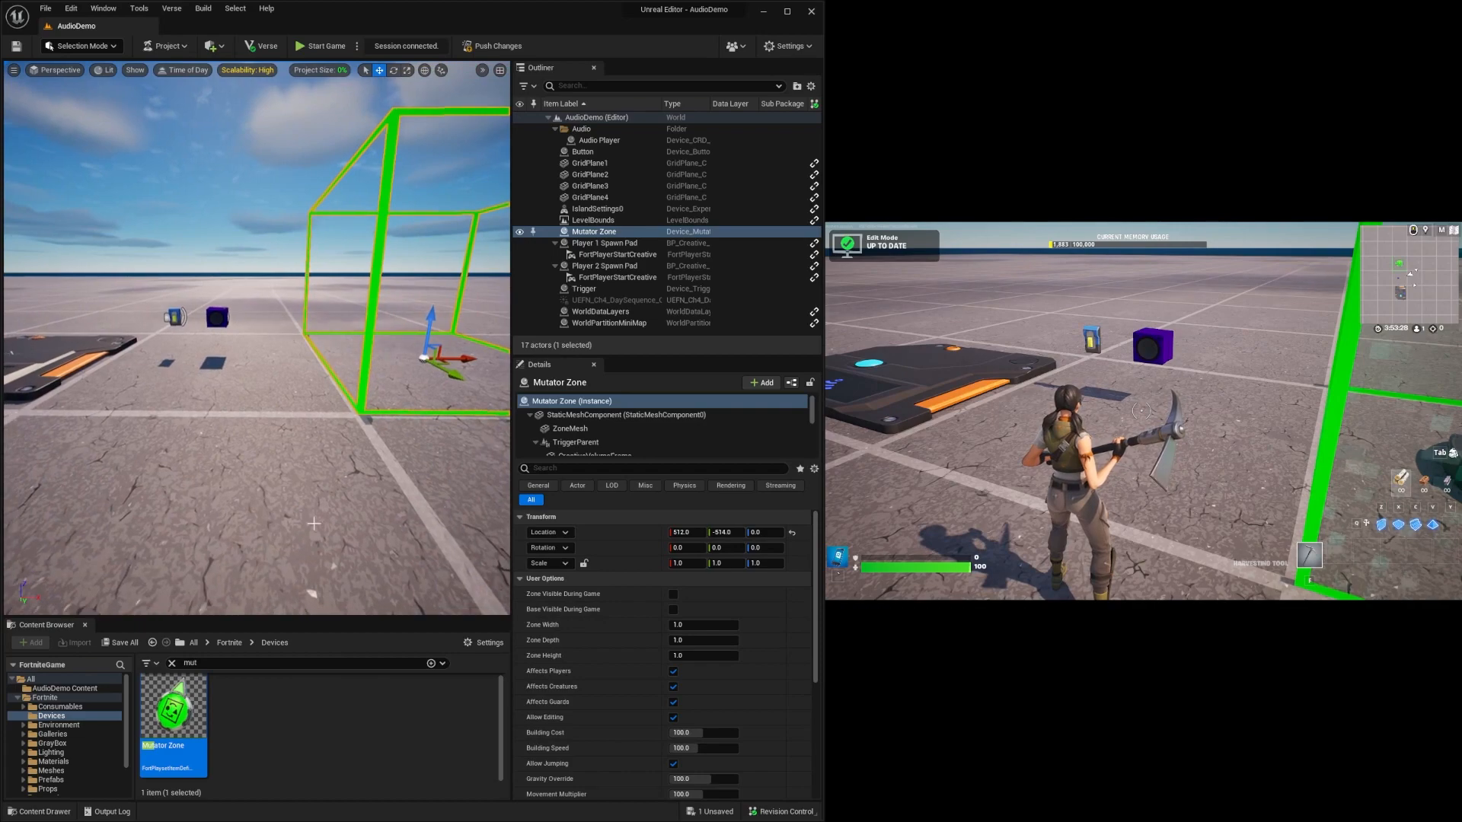
# Add a third Play binding to the Audio Player, using the Mutator Zone and its On Player Entering Zone event.
pyautogui.click(216, 318)
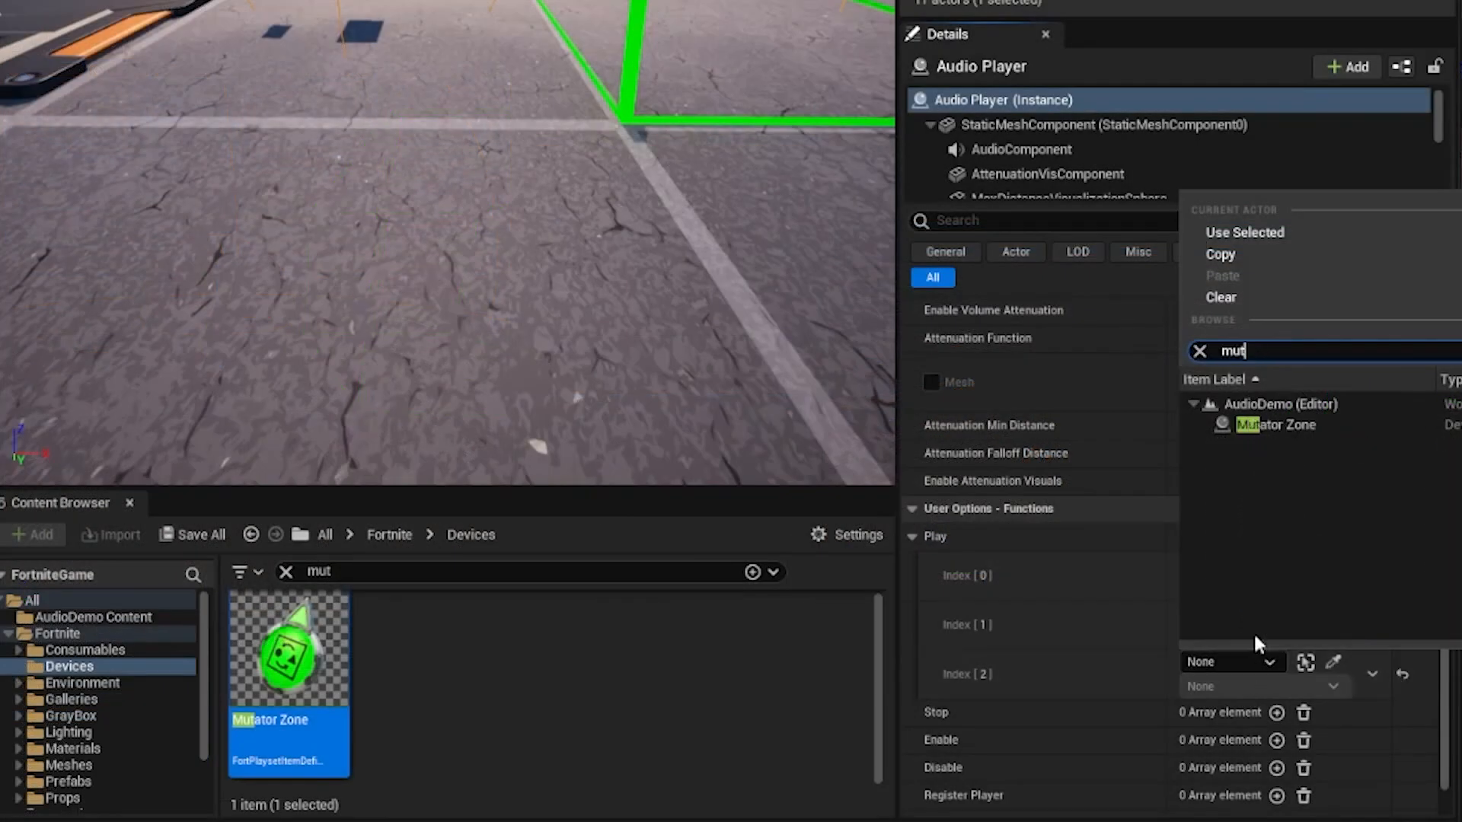
pyautogui.click(1275, 424)
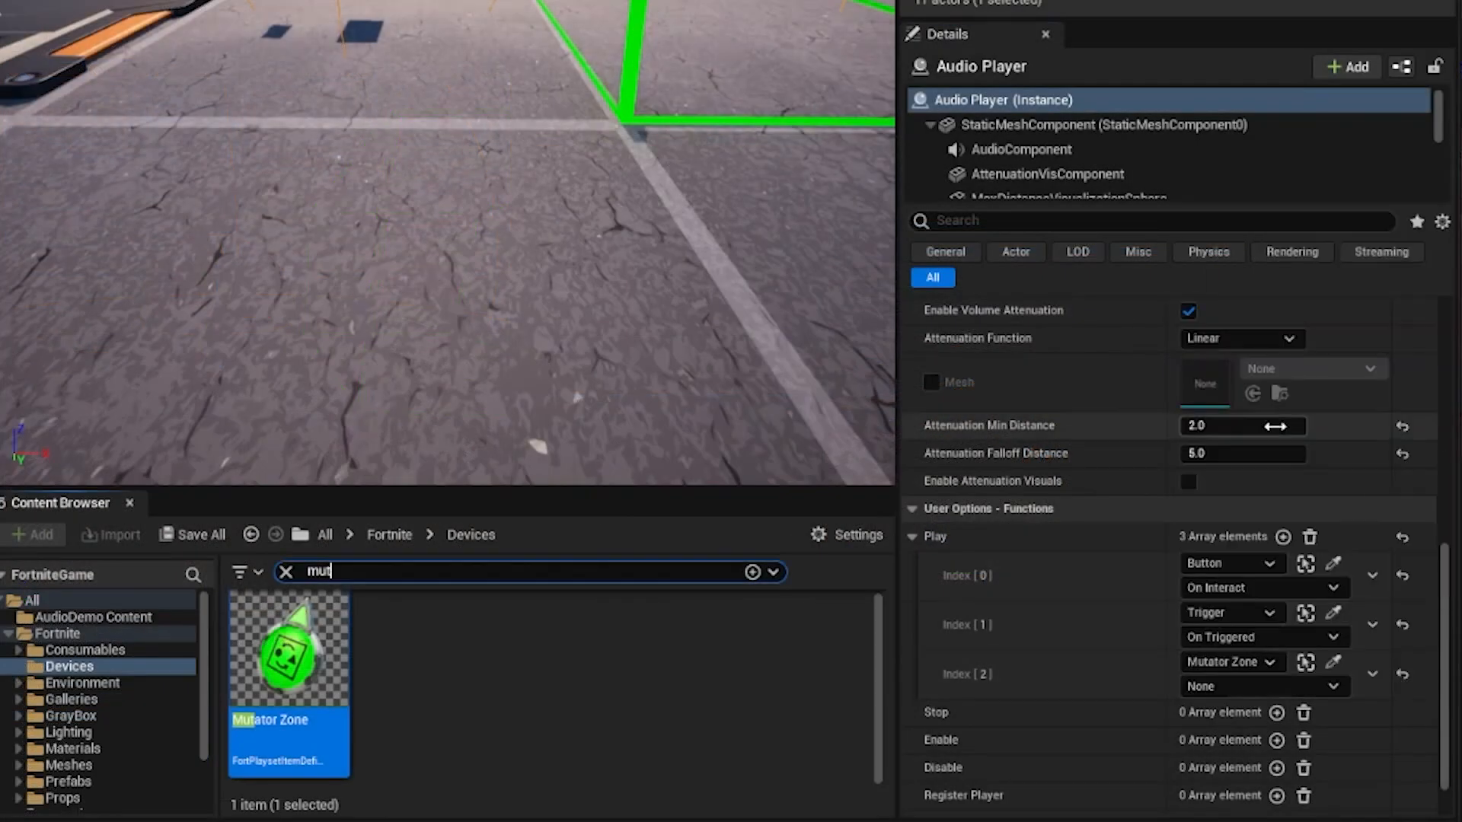
pyautogui.click(1249, 686)
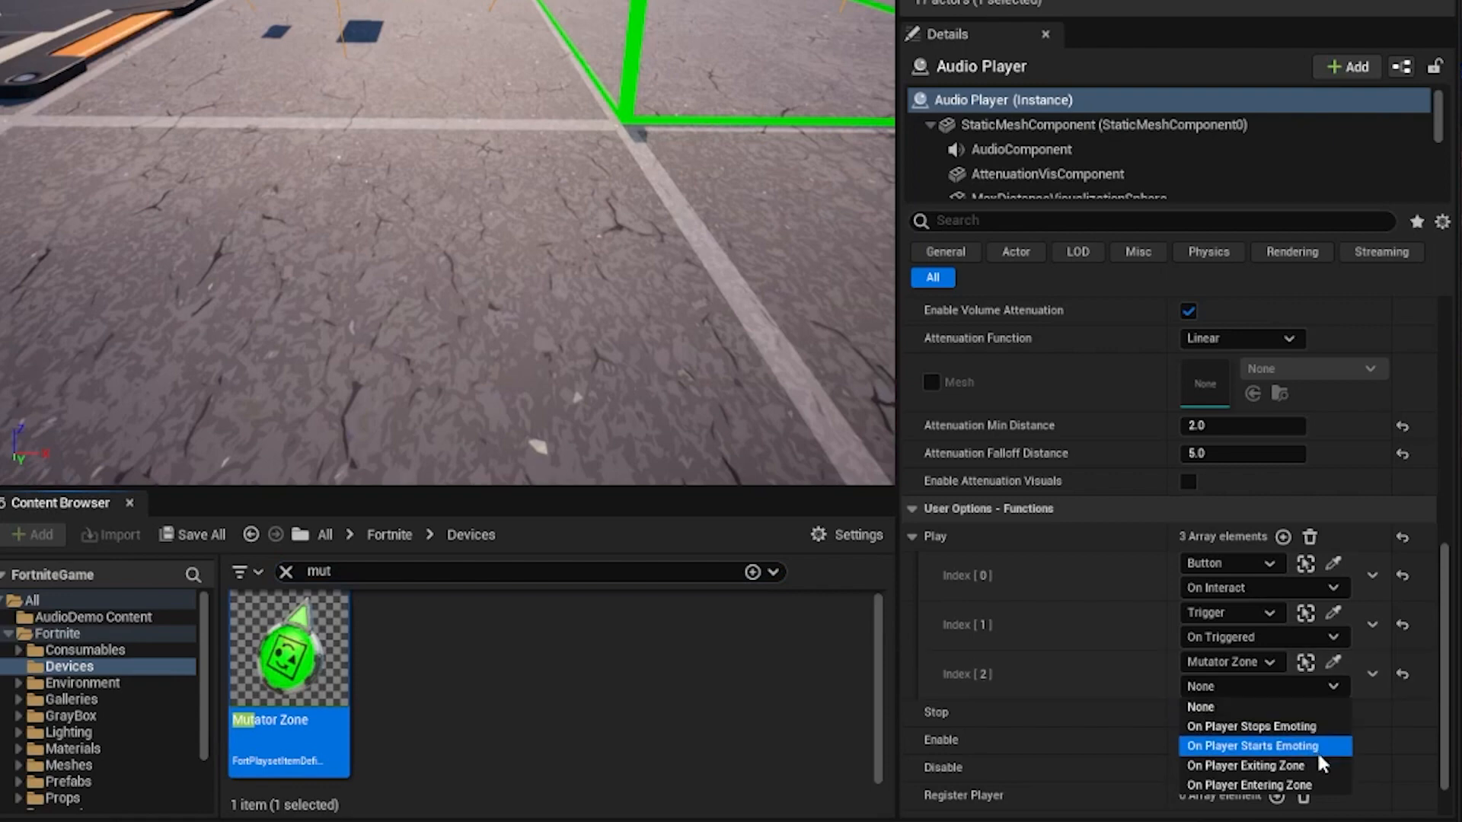
pyautogui.click(1287, 785)
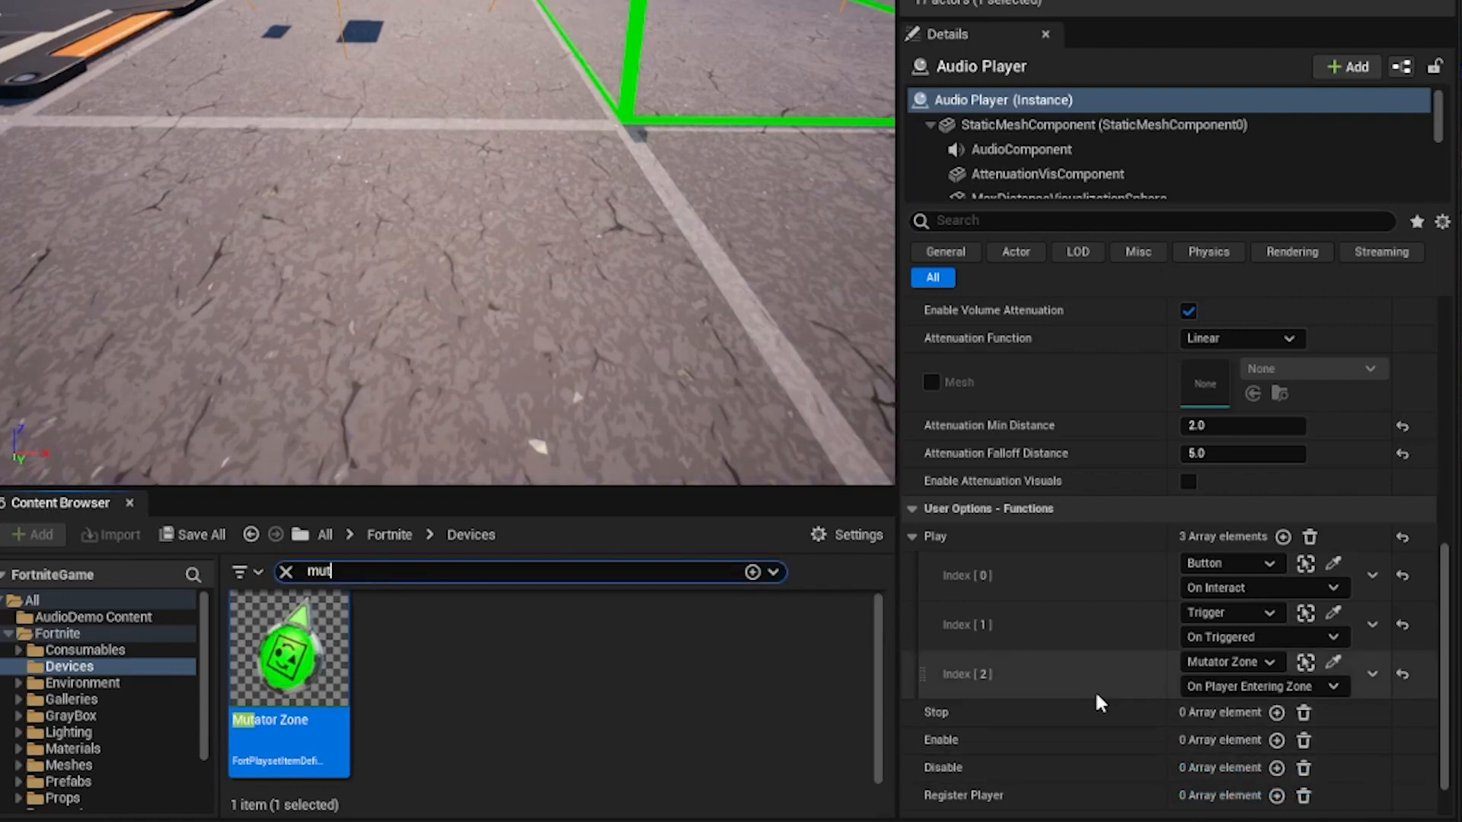
# Add a Stop binding to the Audio Player, using the Mutator Zone and its On Player Exiting Zone event.
pyautogui.click(1276, 713)
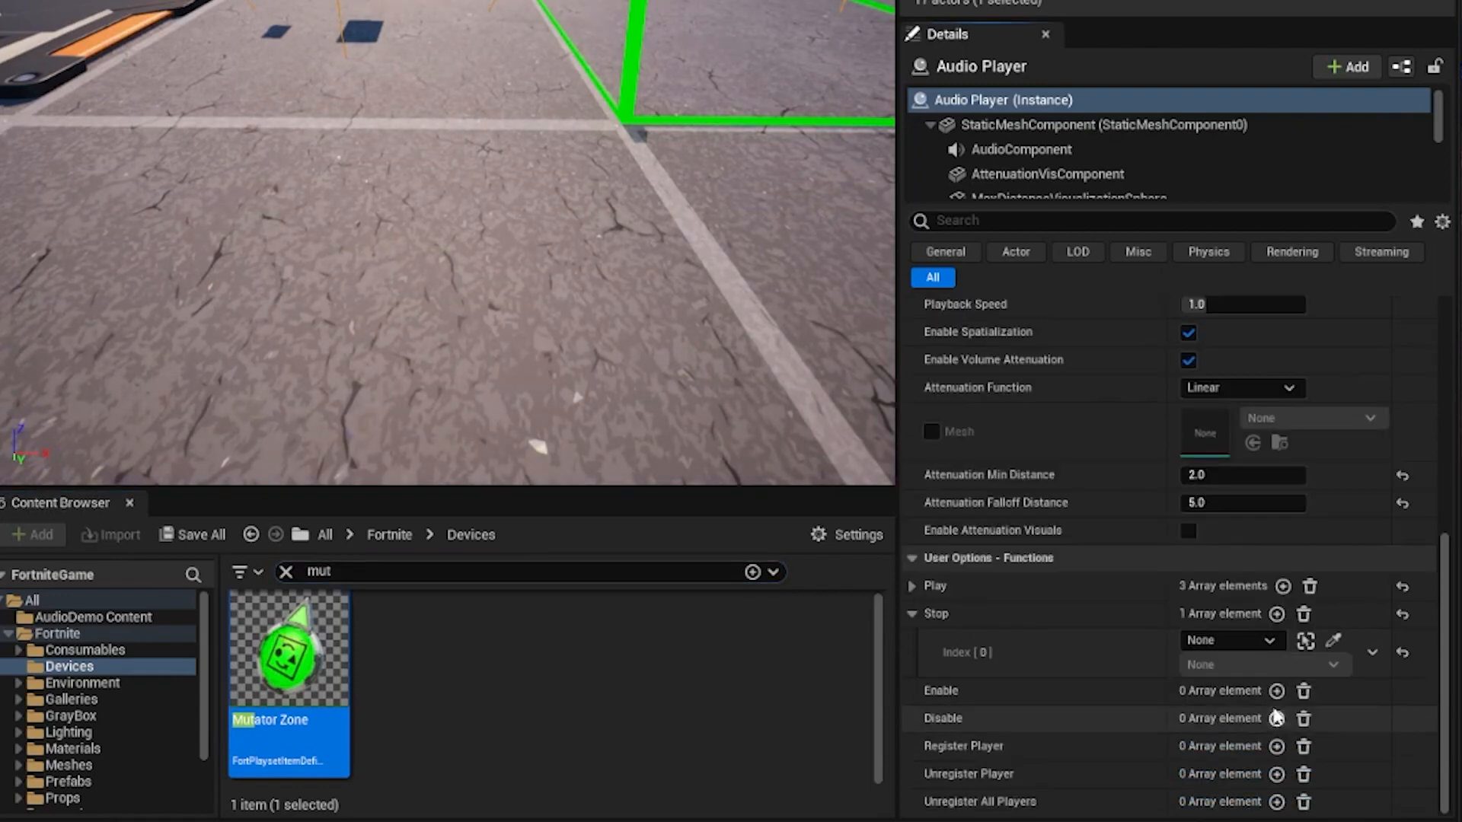
pyautogui.click(1332, 641)
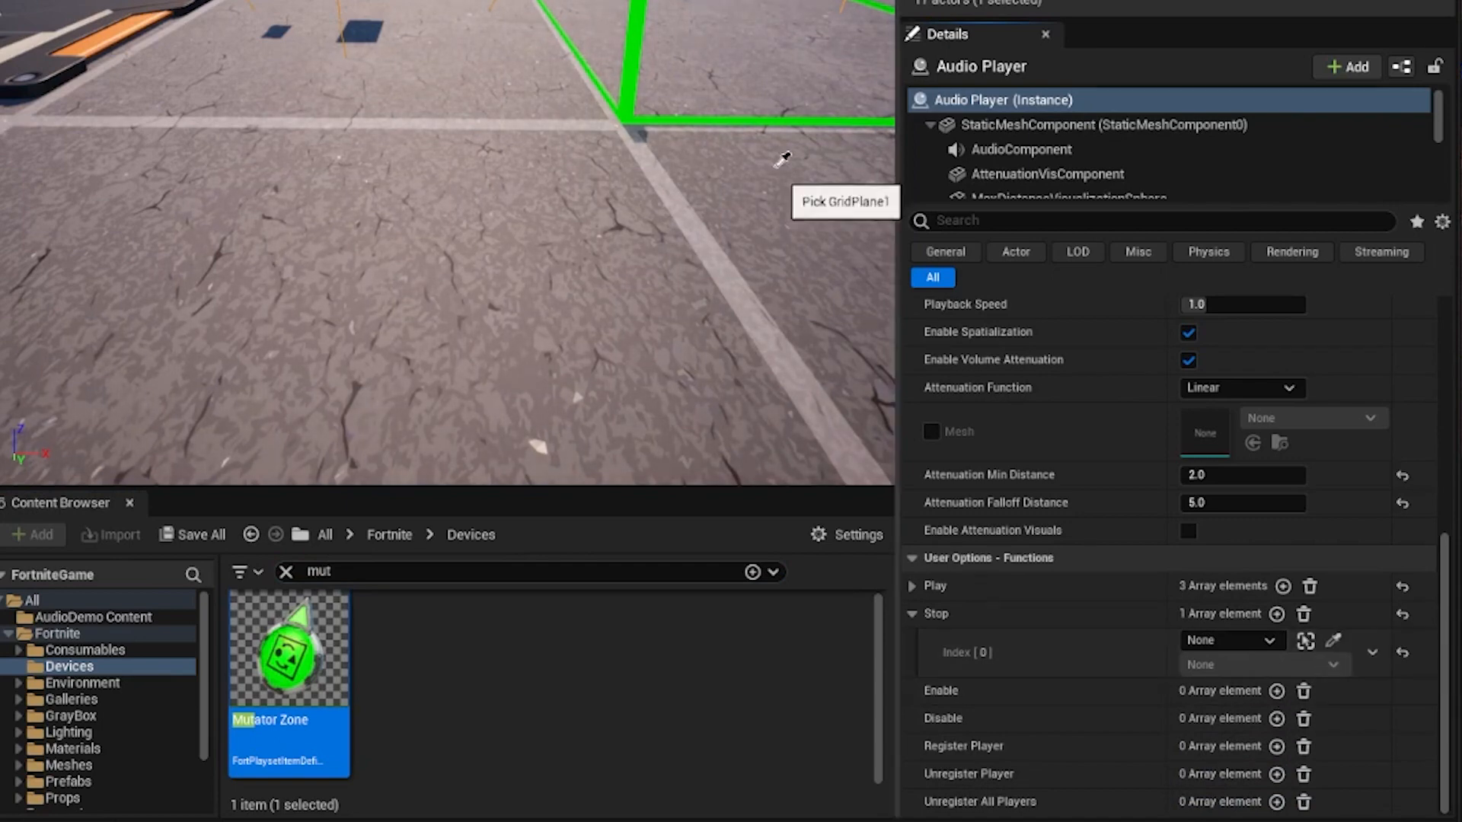
pyautogui.click(632, 38)
pyautogui.click(1235, 662)
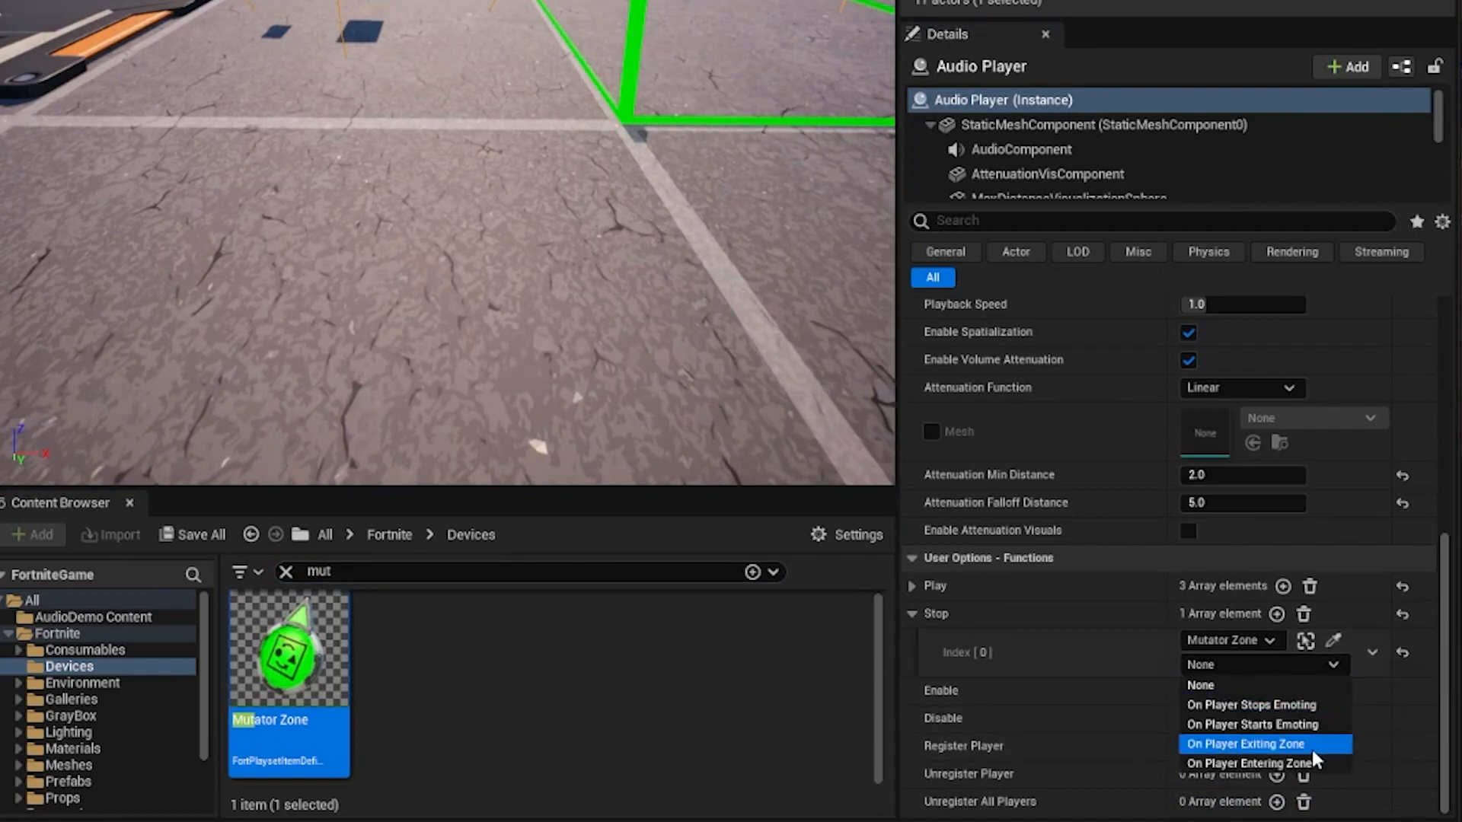
pyautogui.click(1311, 744)
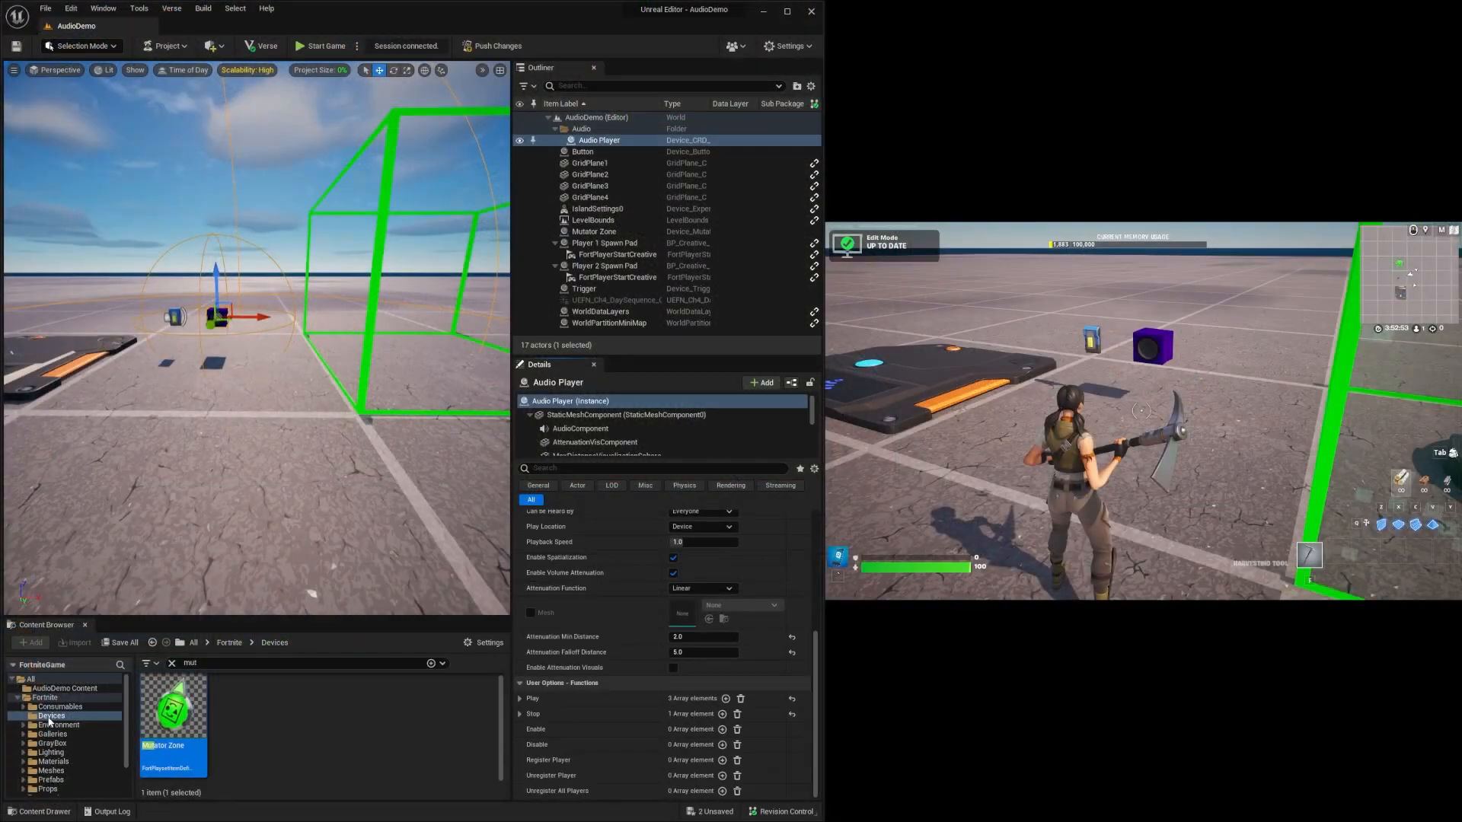
# Assign Water Outer Cue from the Sounds/Ambiences folder to the Audio Player, with Fade in Duration 1.0 and Fade Out Duration 2.0.
pyautogui.scroll(-2, 61, 733)
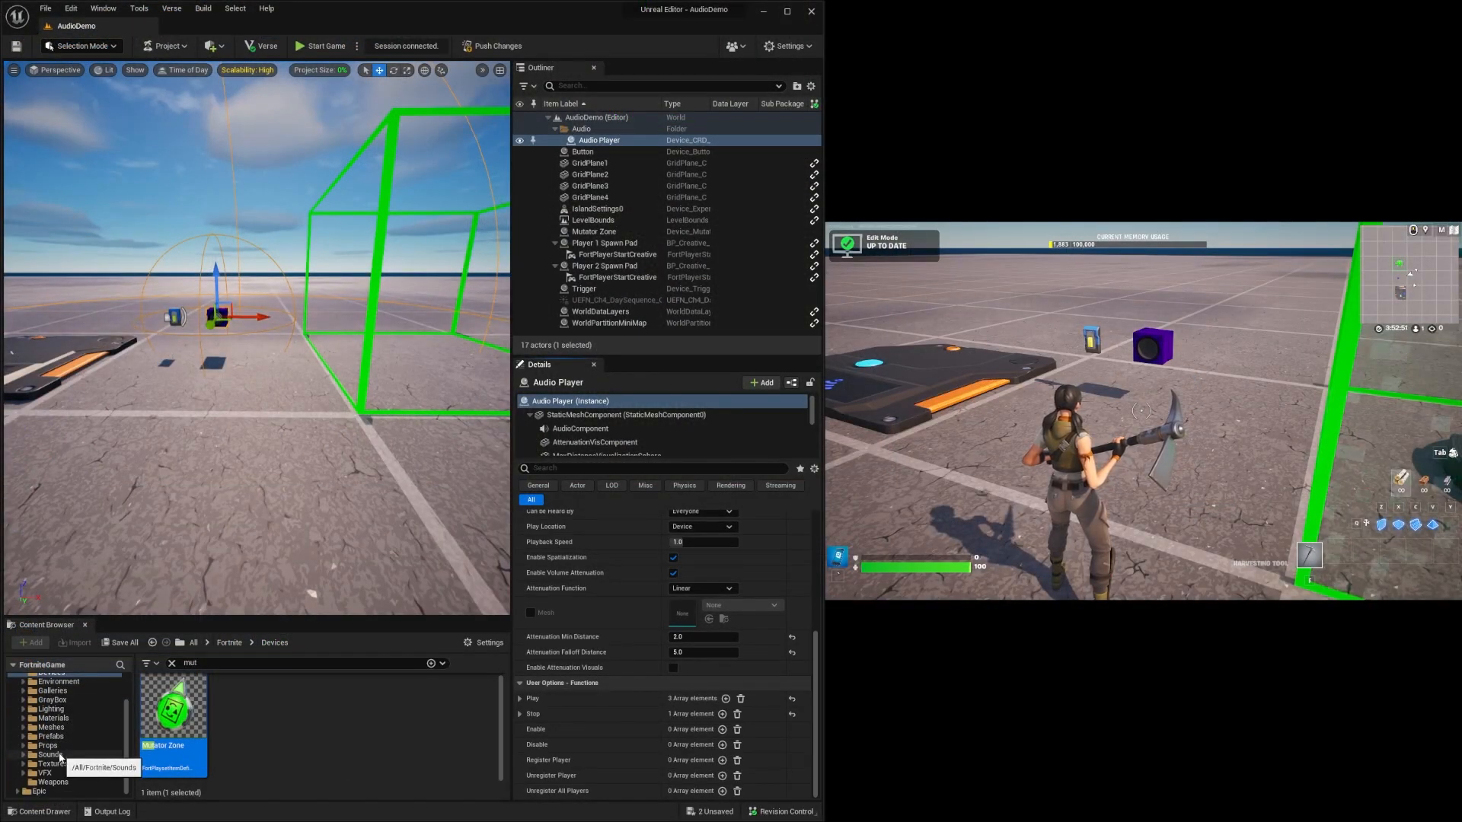
pyautogui.scroll(5, 617, 570)
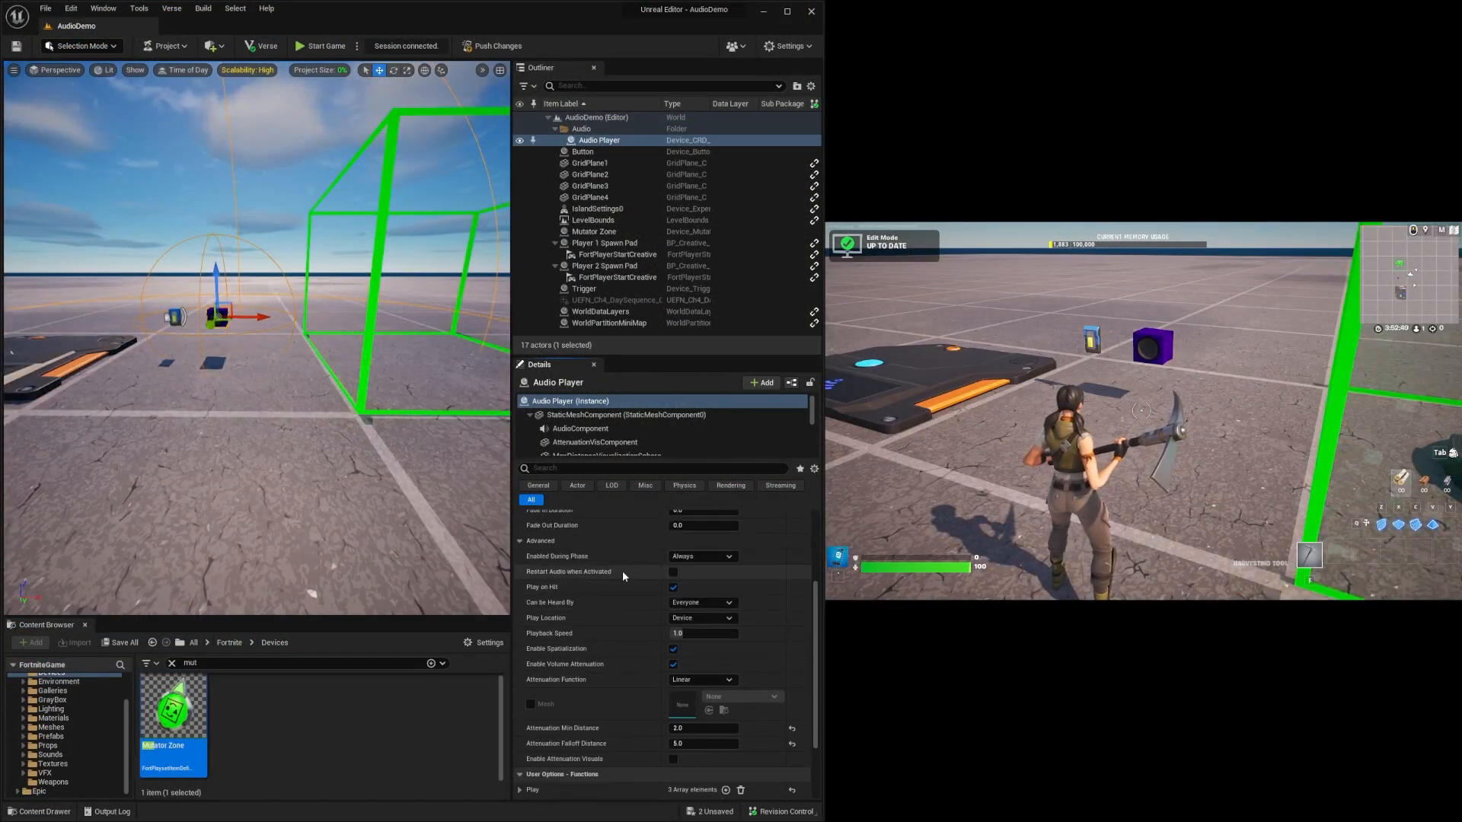
pyautogui.click(65, 753)
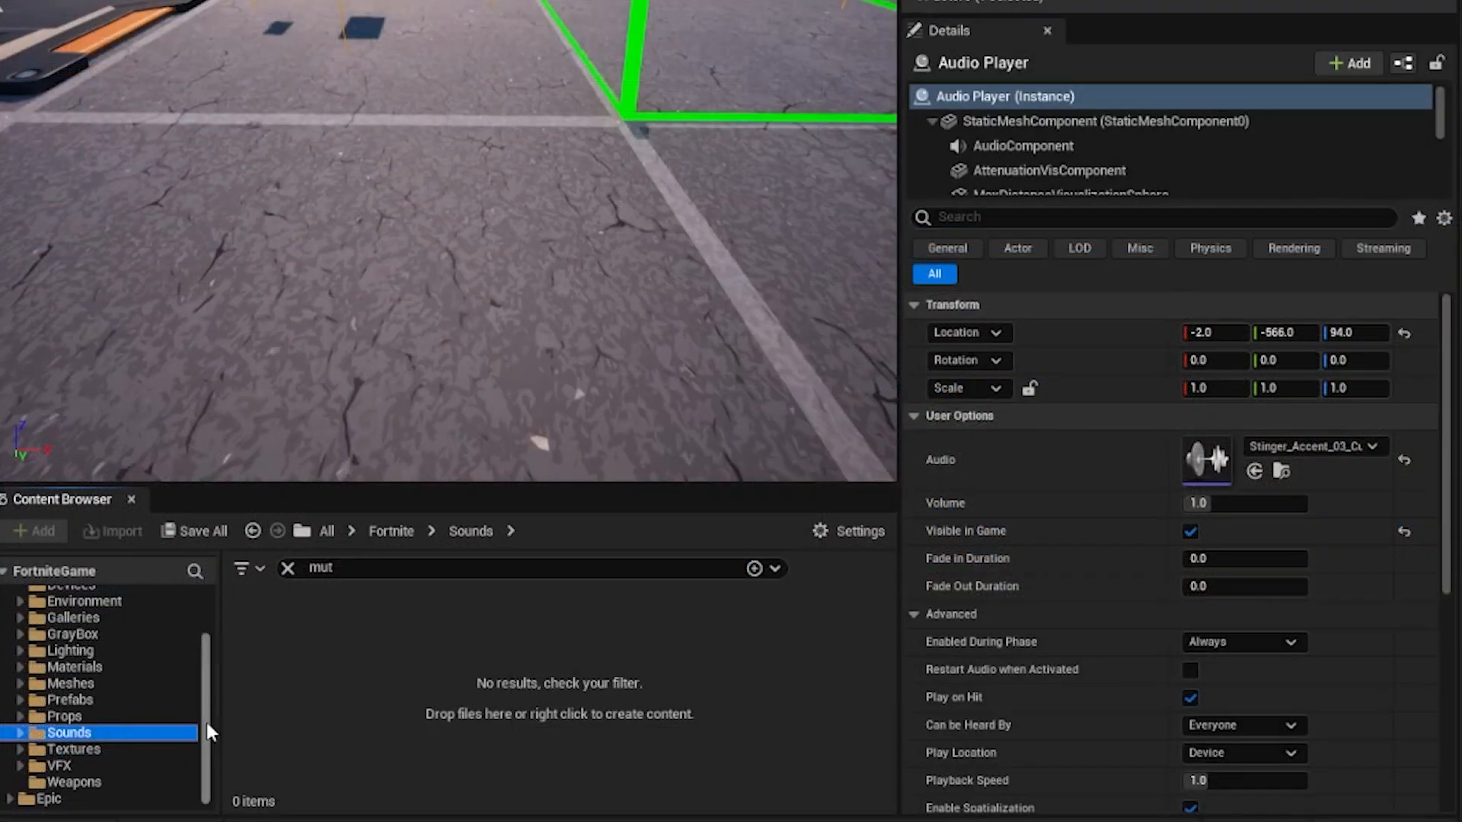
pyautogui.click(288, 567)
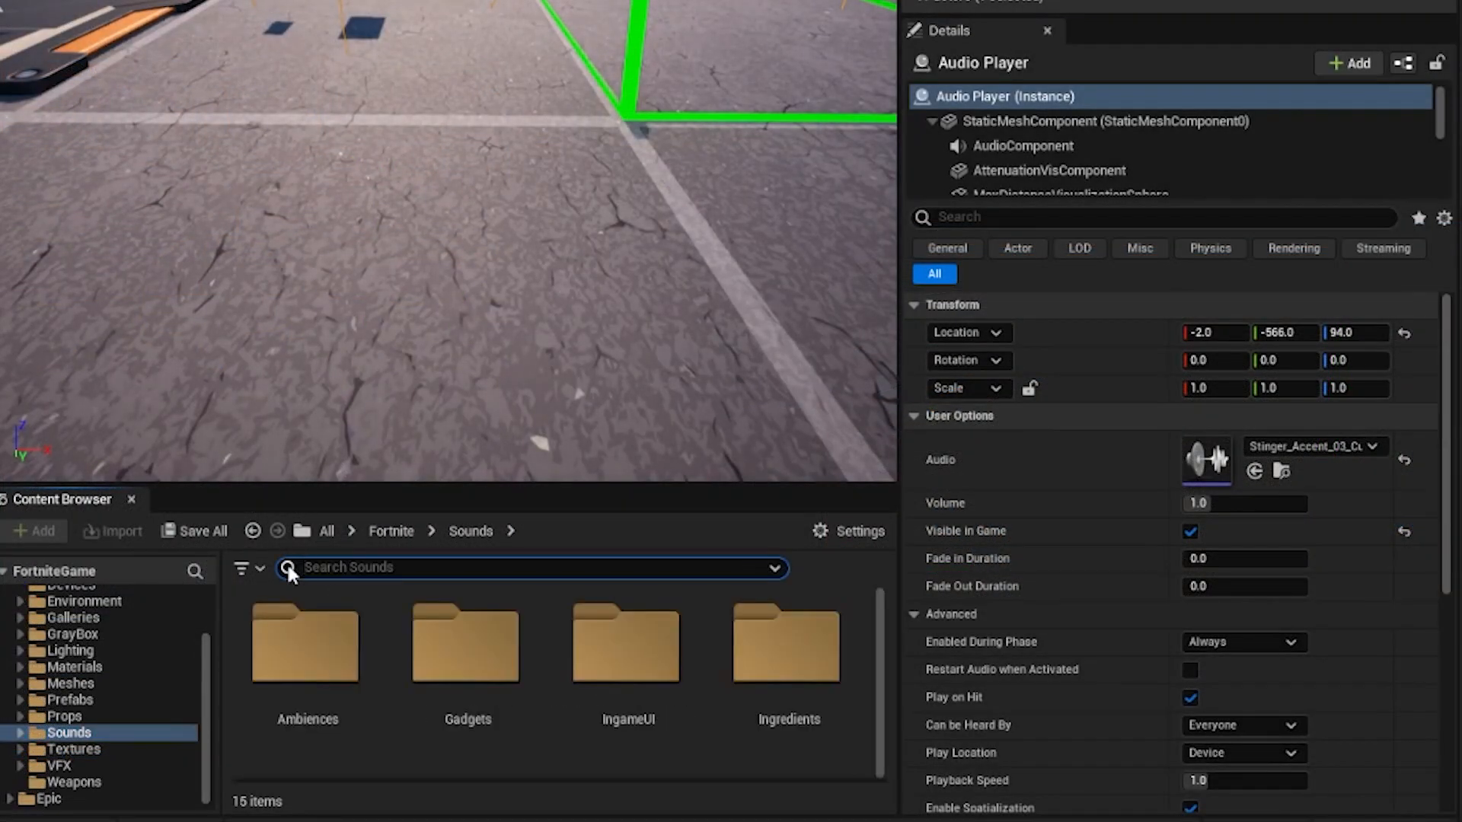
pyautogui.doubleClick(308, 646)
pyautogui.moveTo(297, 676); pyautogui.dragTo(1281, 482)
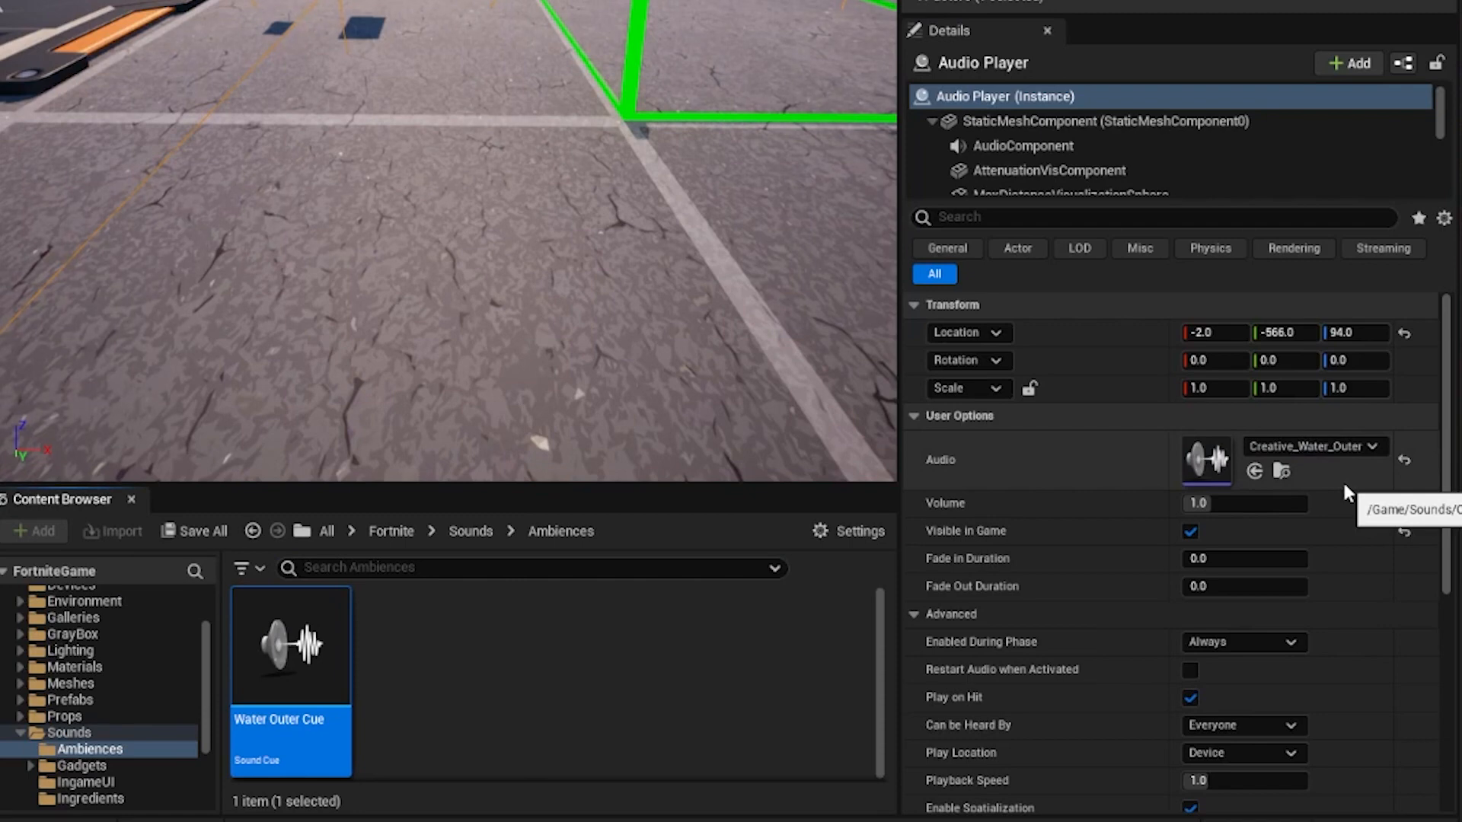
pyautogui.click(1276, 564)
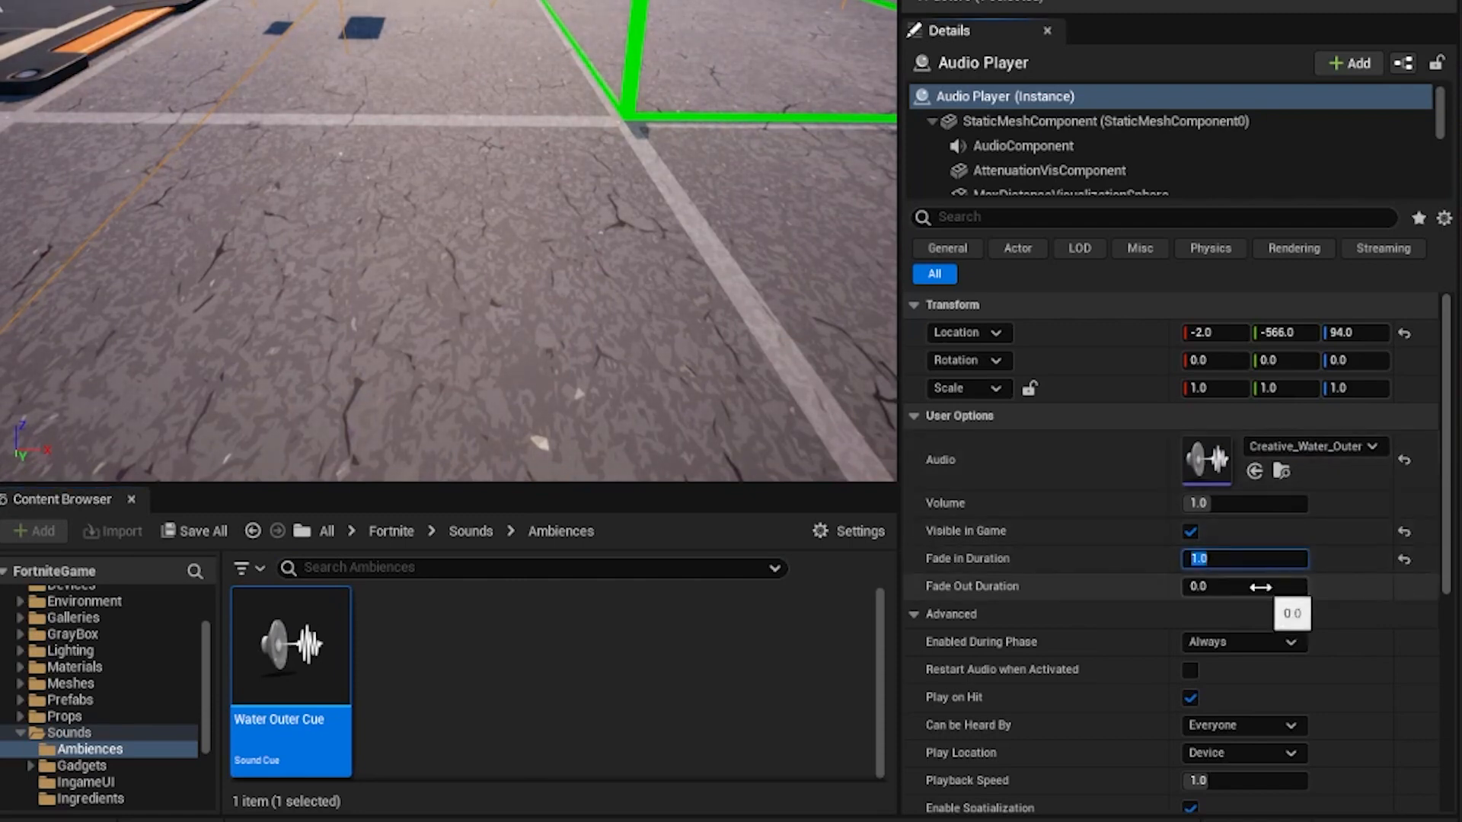
pyautogui.click(1262, 587)
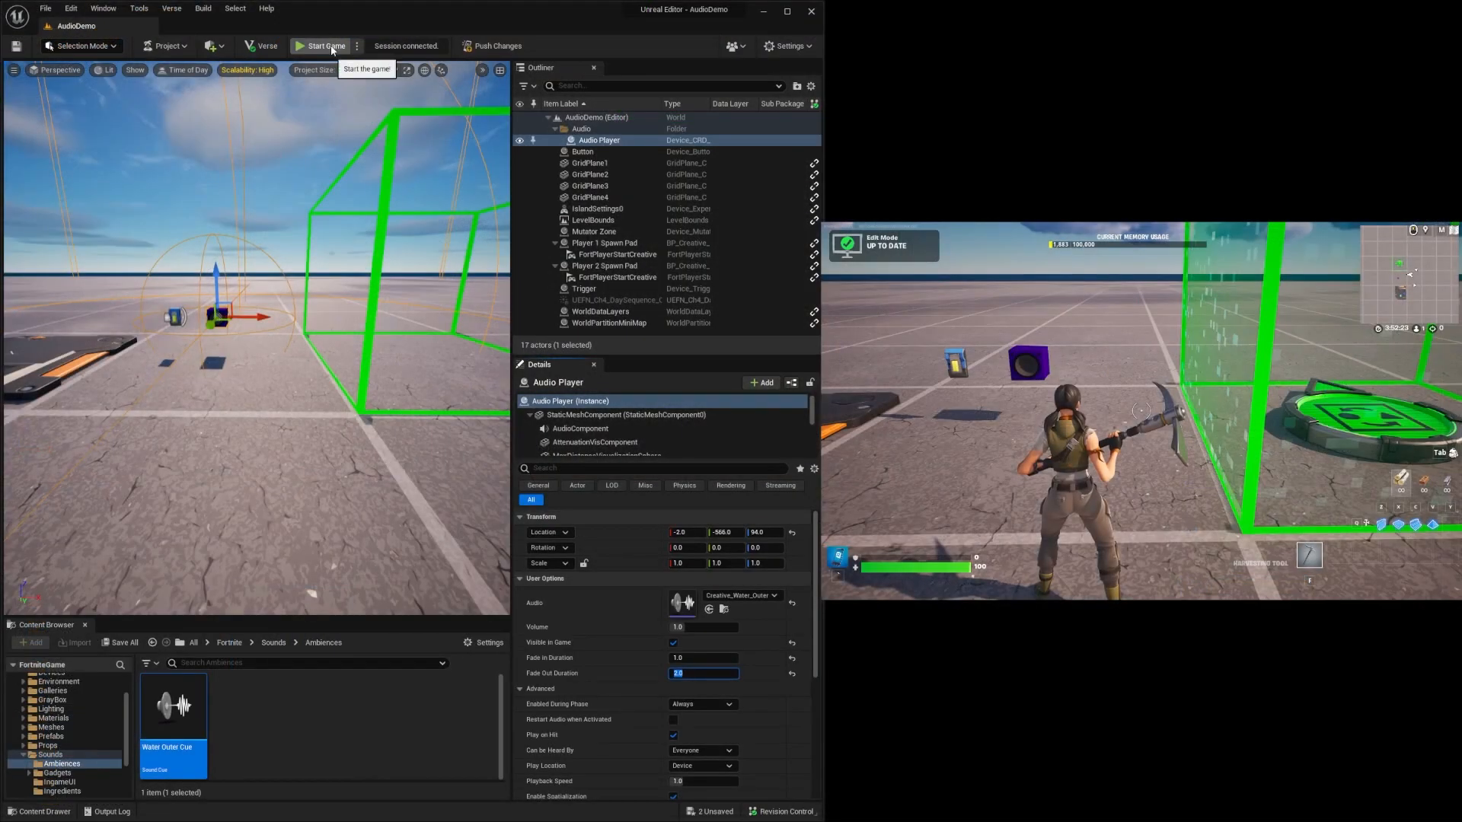
# Start the game in the live session and run the character across the island to test the Audio Player.
pyautogui.click(329, 48)
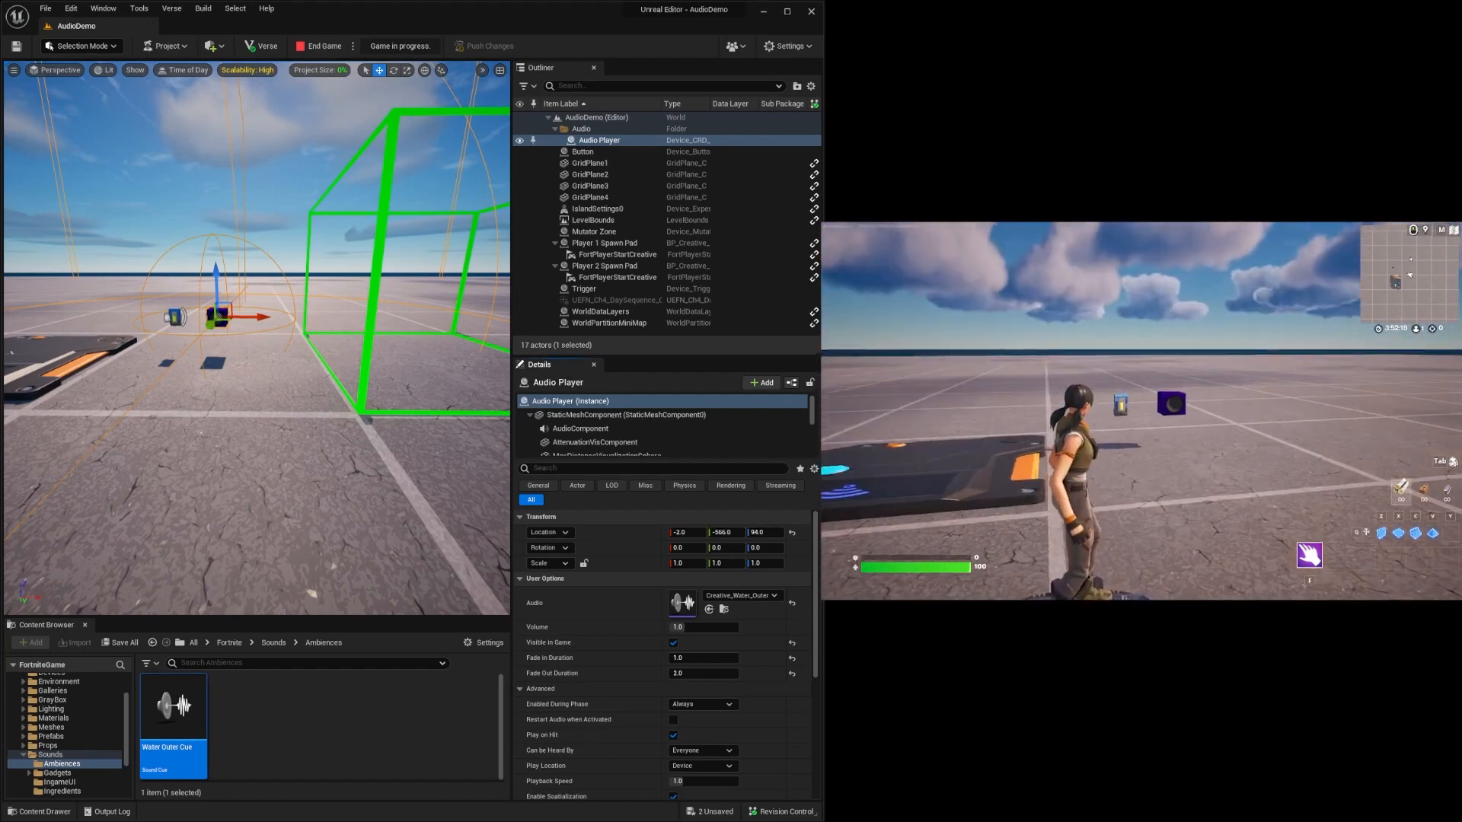
pyautogui.press('w')
pyautogui.press('w')
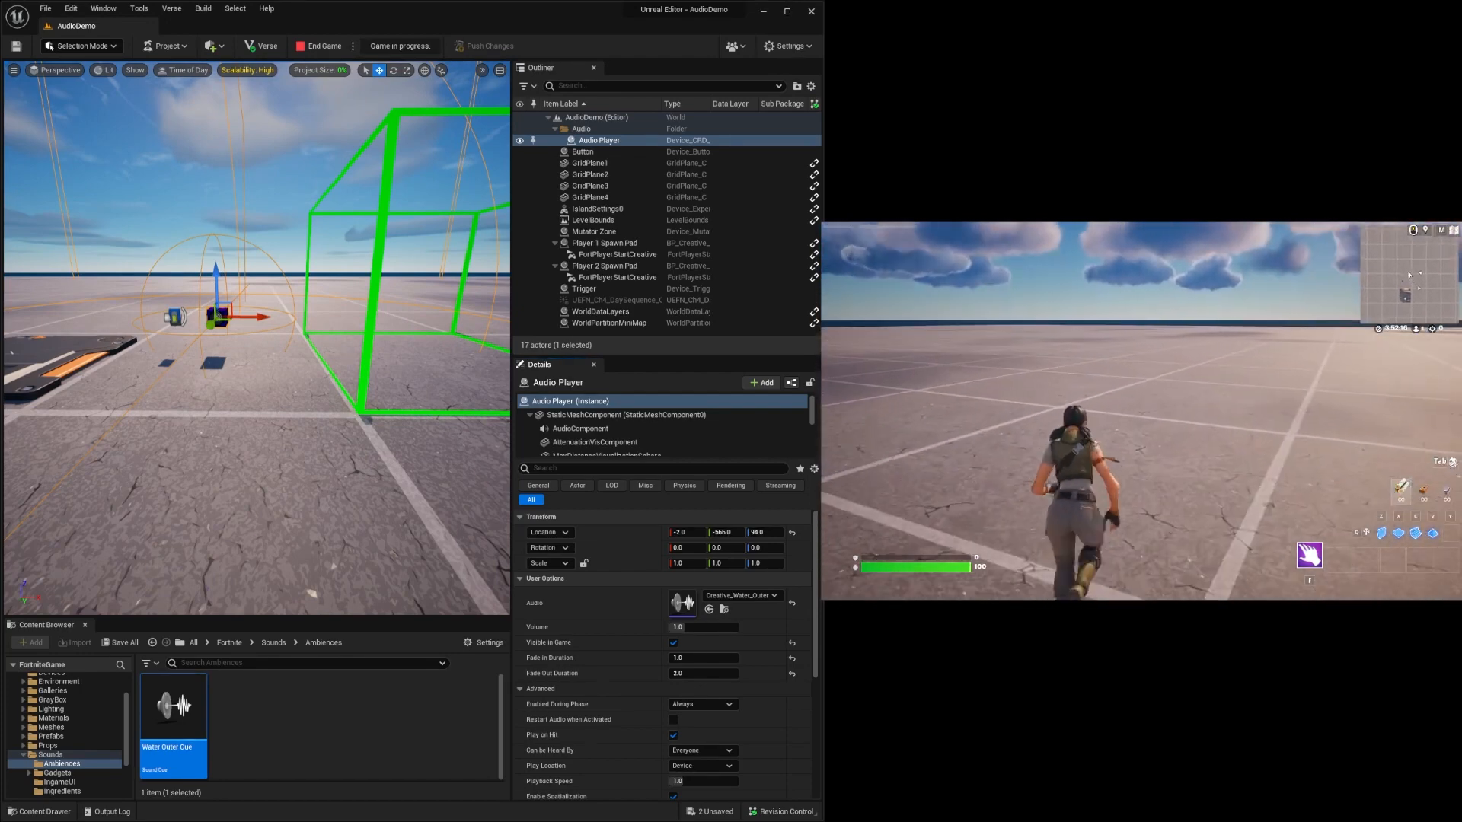
pyautogui.press('w')
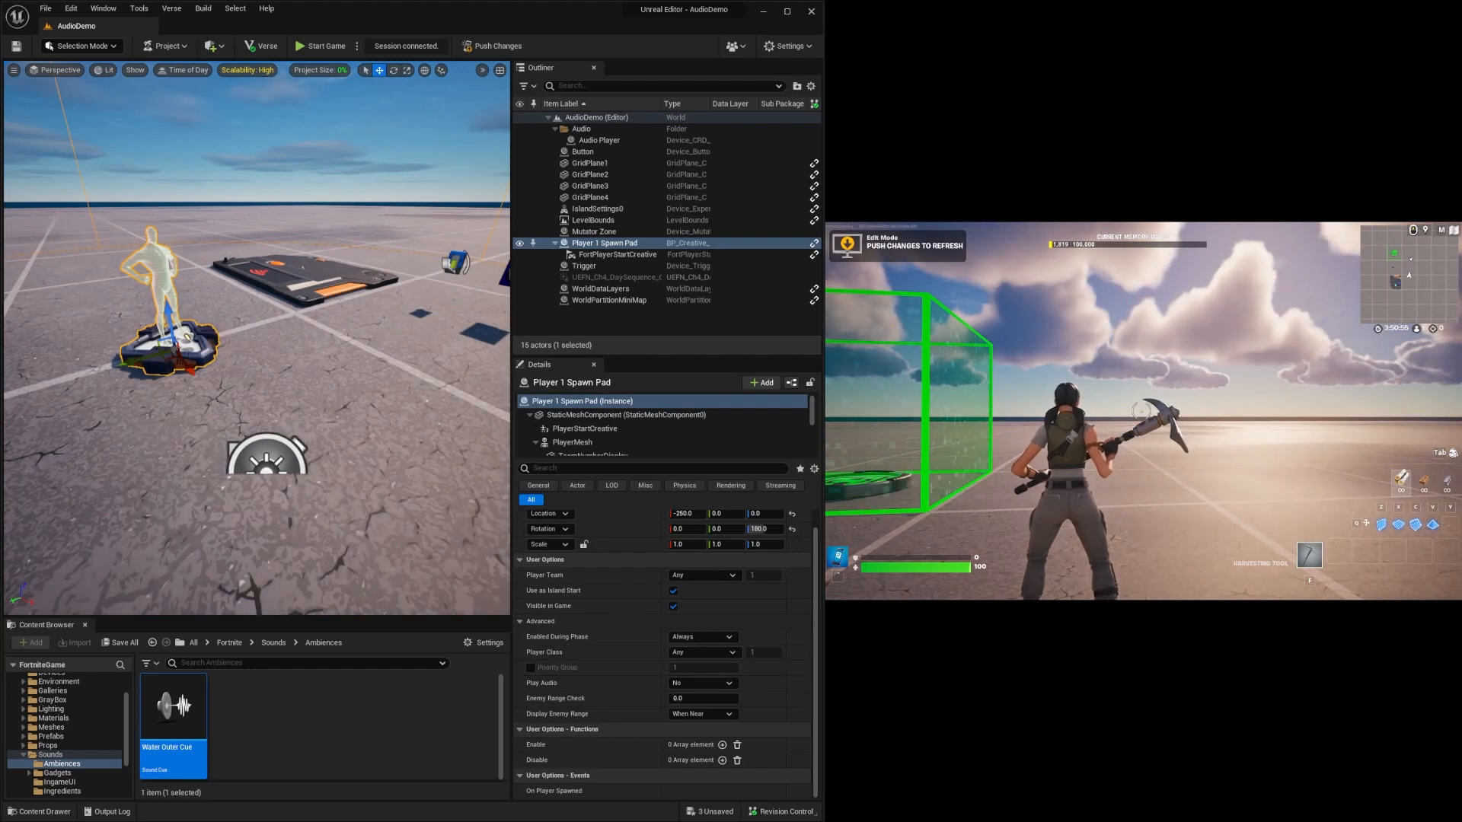
# Add a fourth Play binding to the Audio Player, using the Player 1 Spawn Pad and its On Player Spawned event.
pyautogui.moveTo(258, 338); pyautogui.dragTo(342, 316, button='right')
pyautogui.click(358, 284)
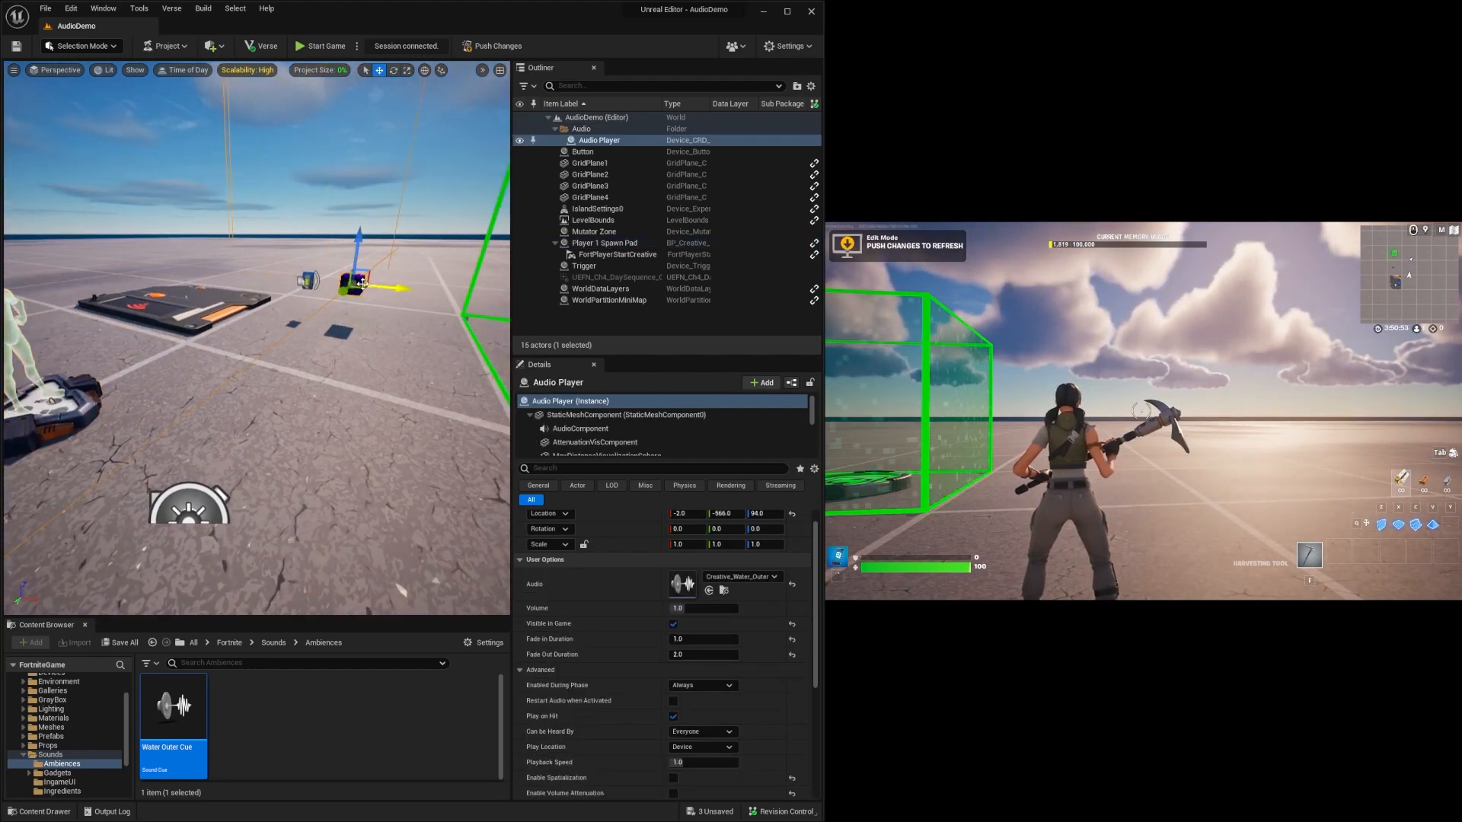
pyautogui.scroll(-3, 600, 678)
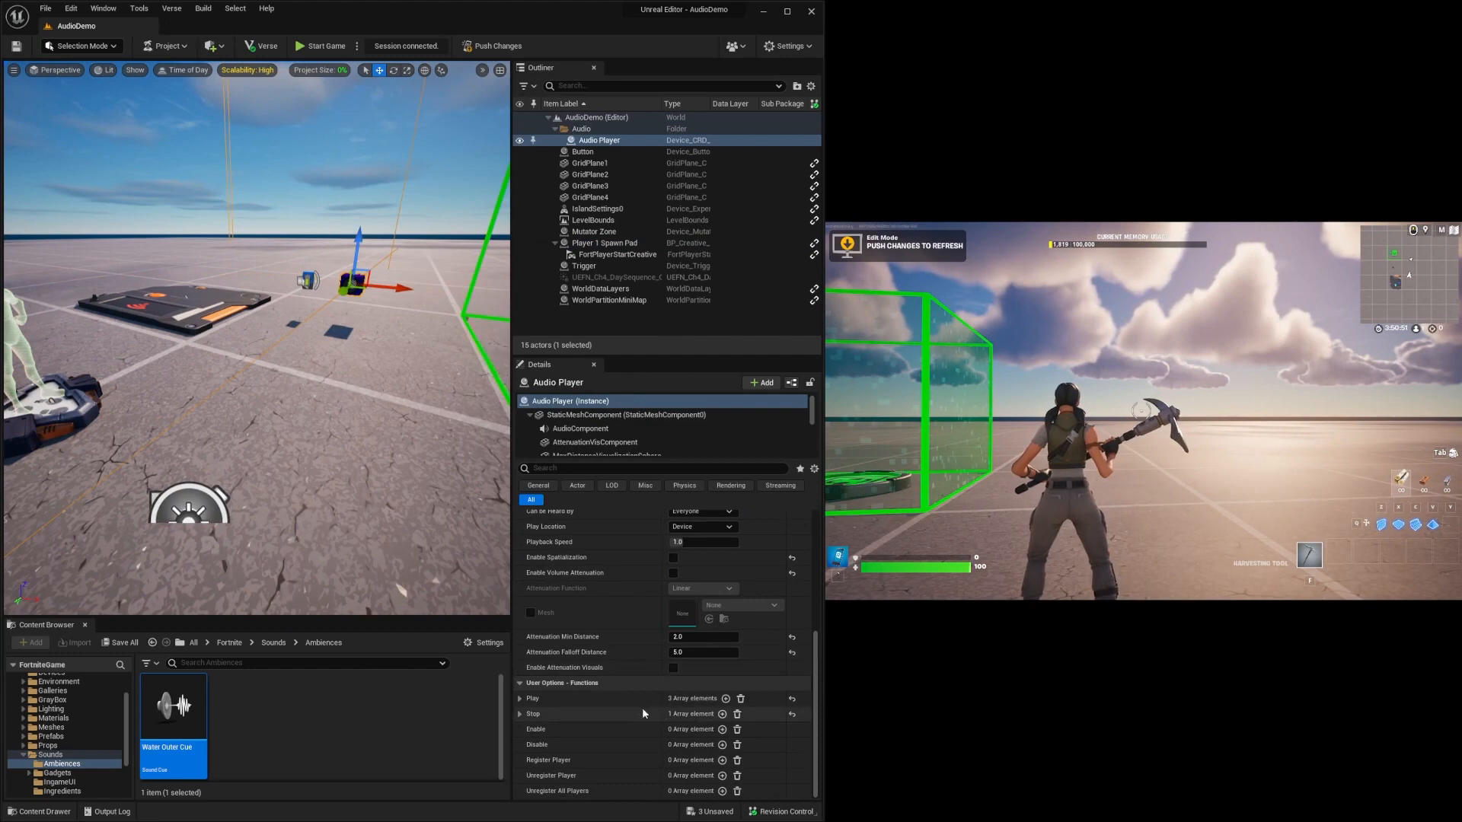
pyautogui.click(520, 698)
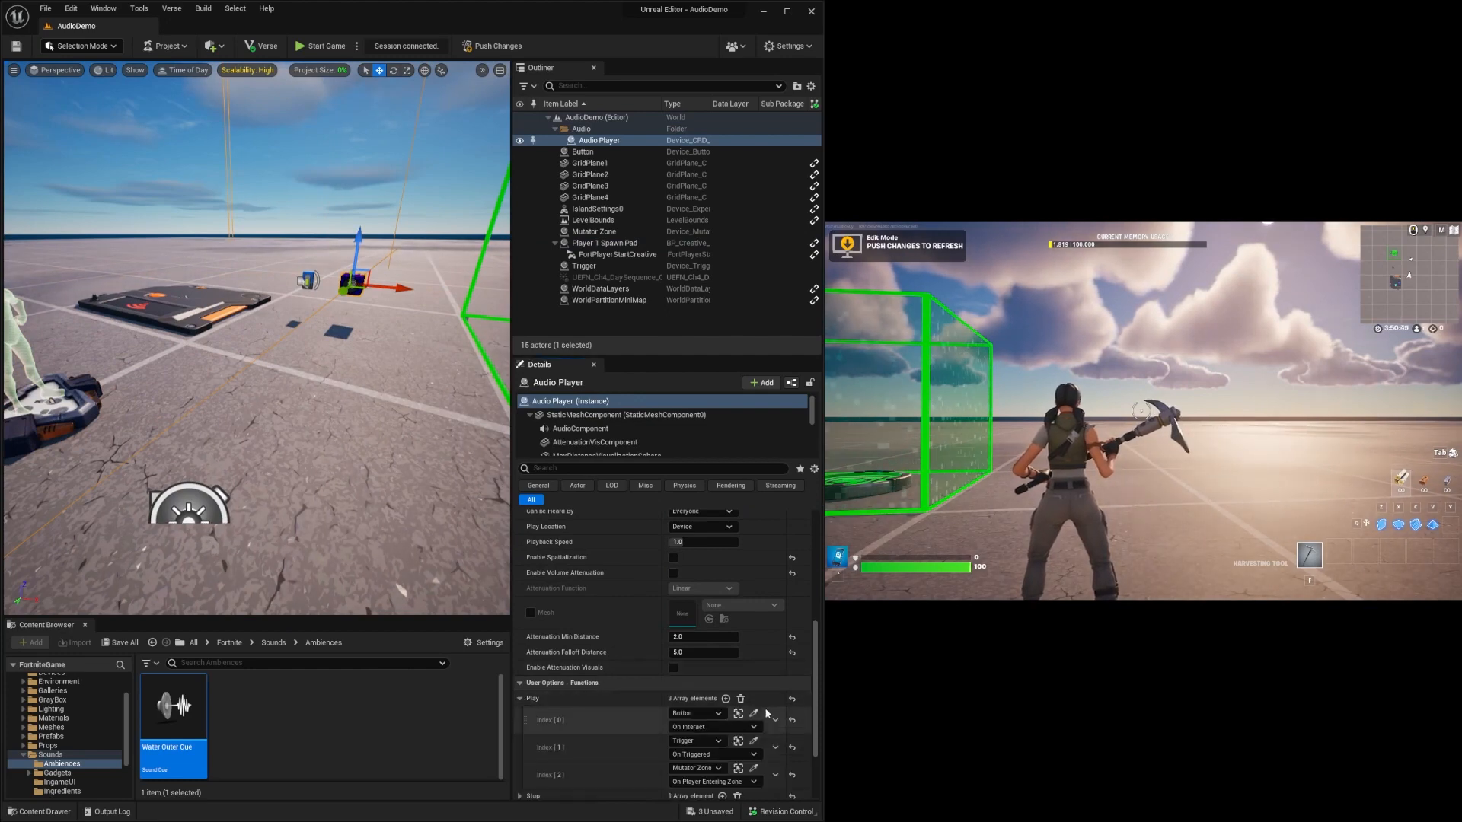
pyautogui.click(725, 698)
pyautogui.scroll(-1, 724, 697)
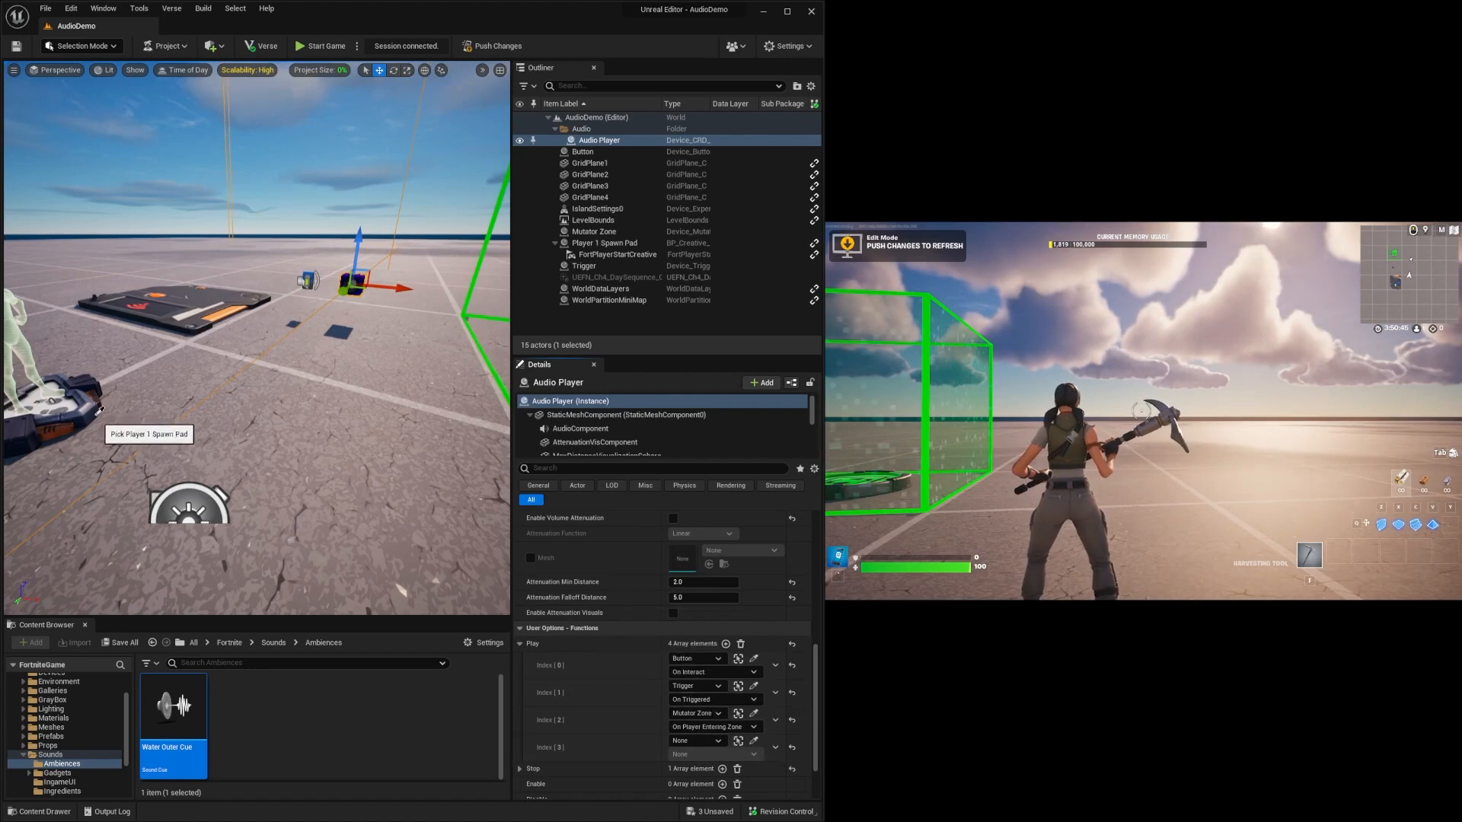
pyautogui.click(65, 401)
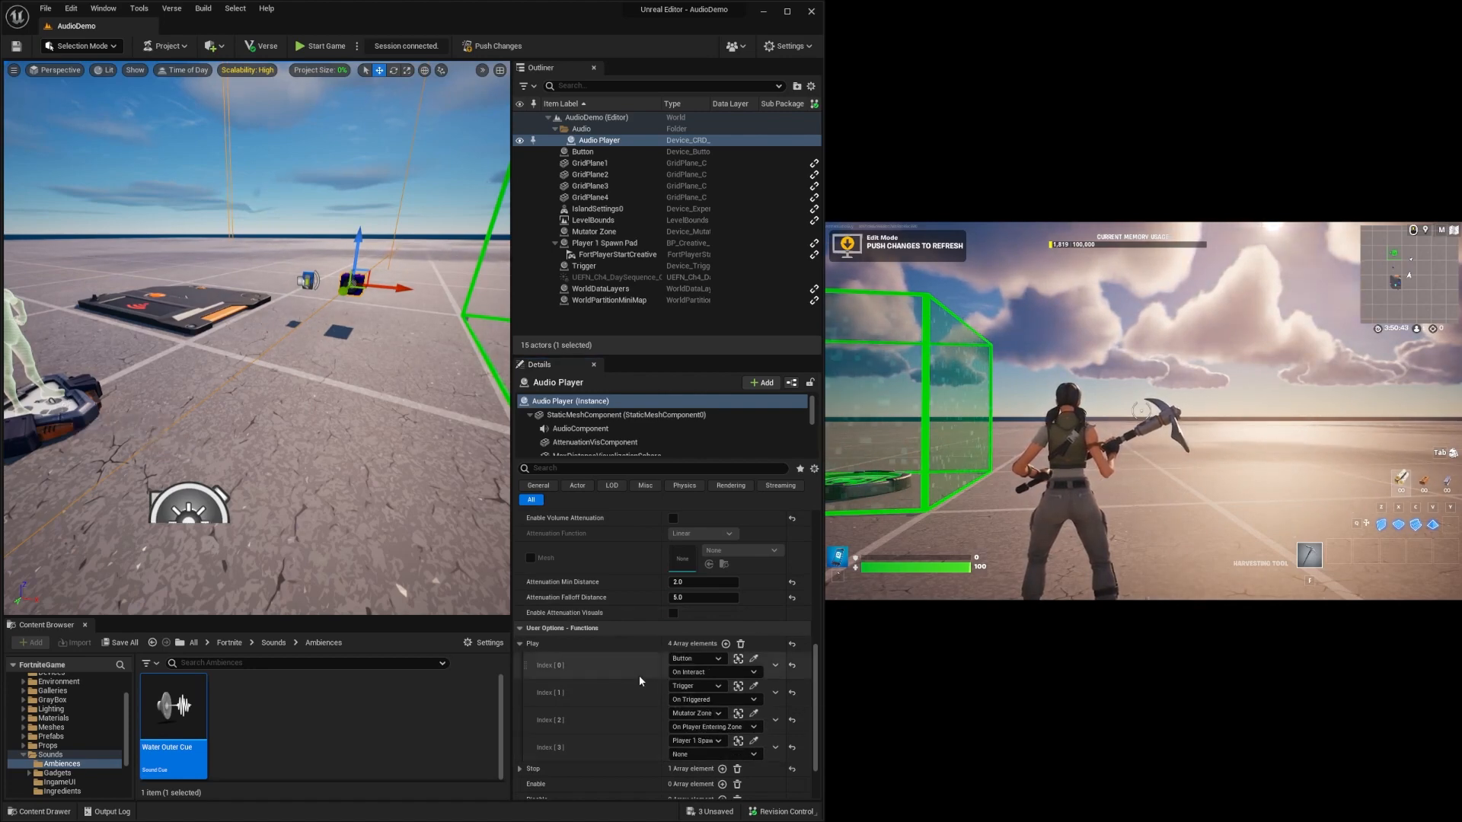
pyautogui.click(702, 754)
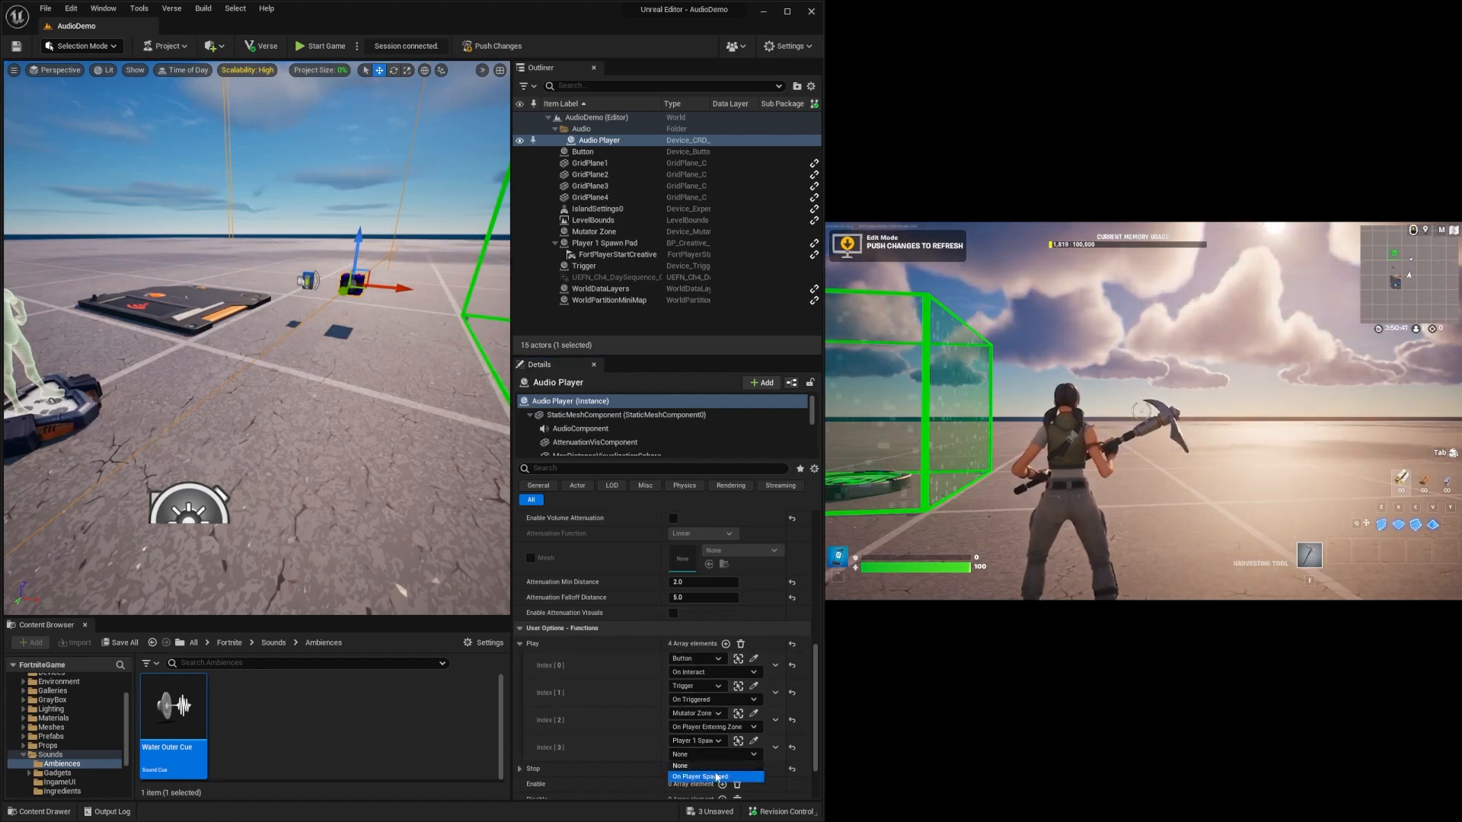
pyautogui.click(701, 775)
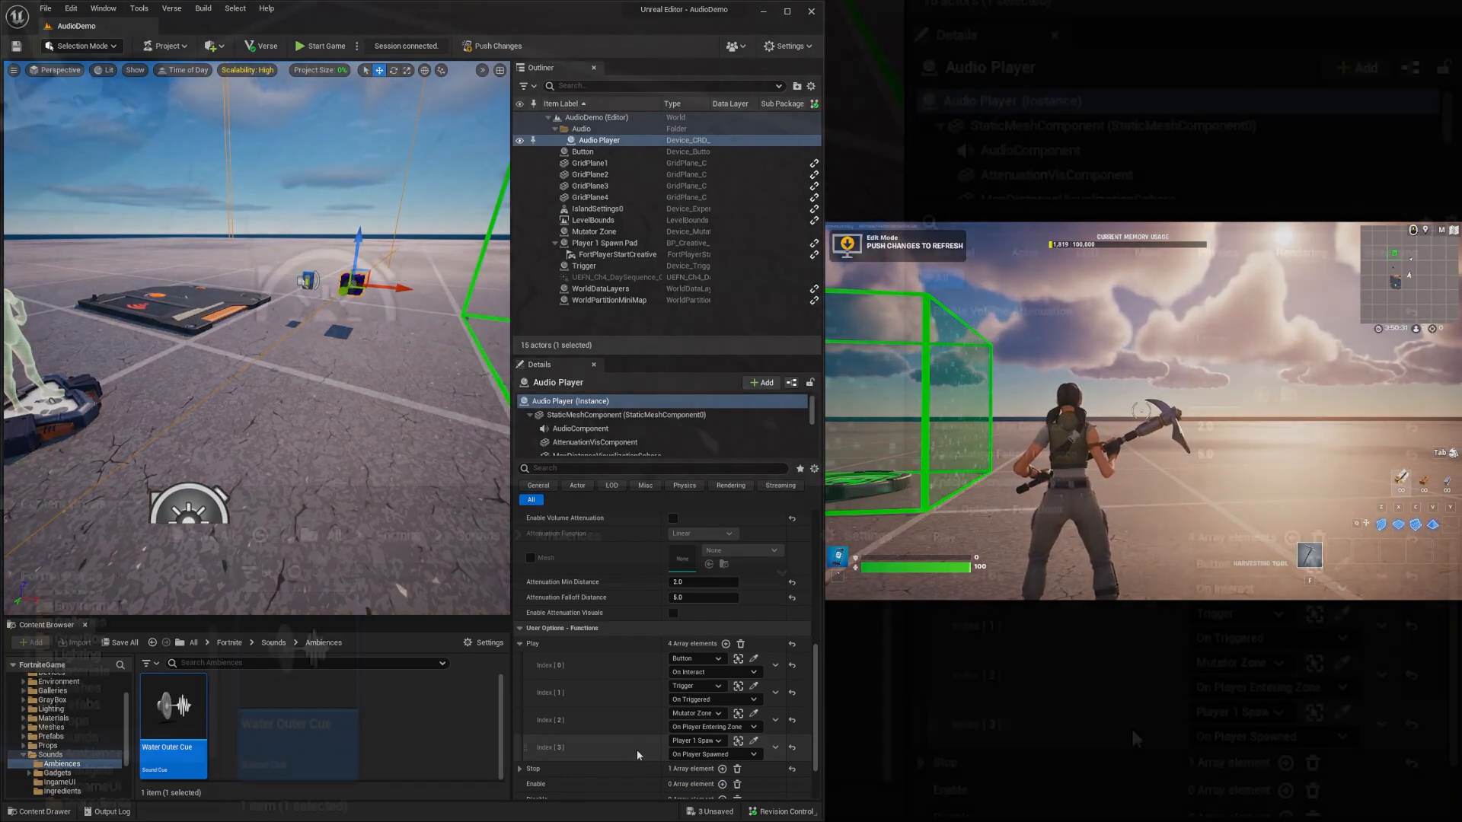
# Examine the Audio Player's remaining functions, reading the descriptions of Enable and Disable.
pyautogui.scroll(-3, 635, 742)
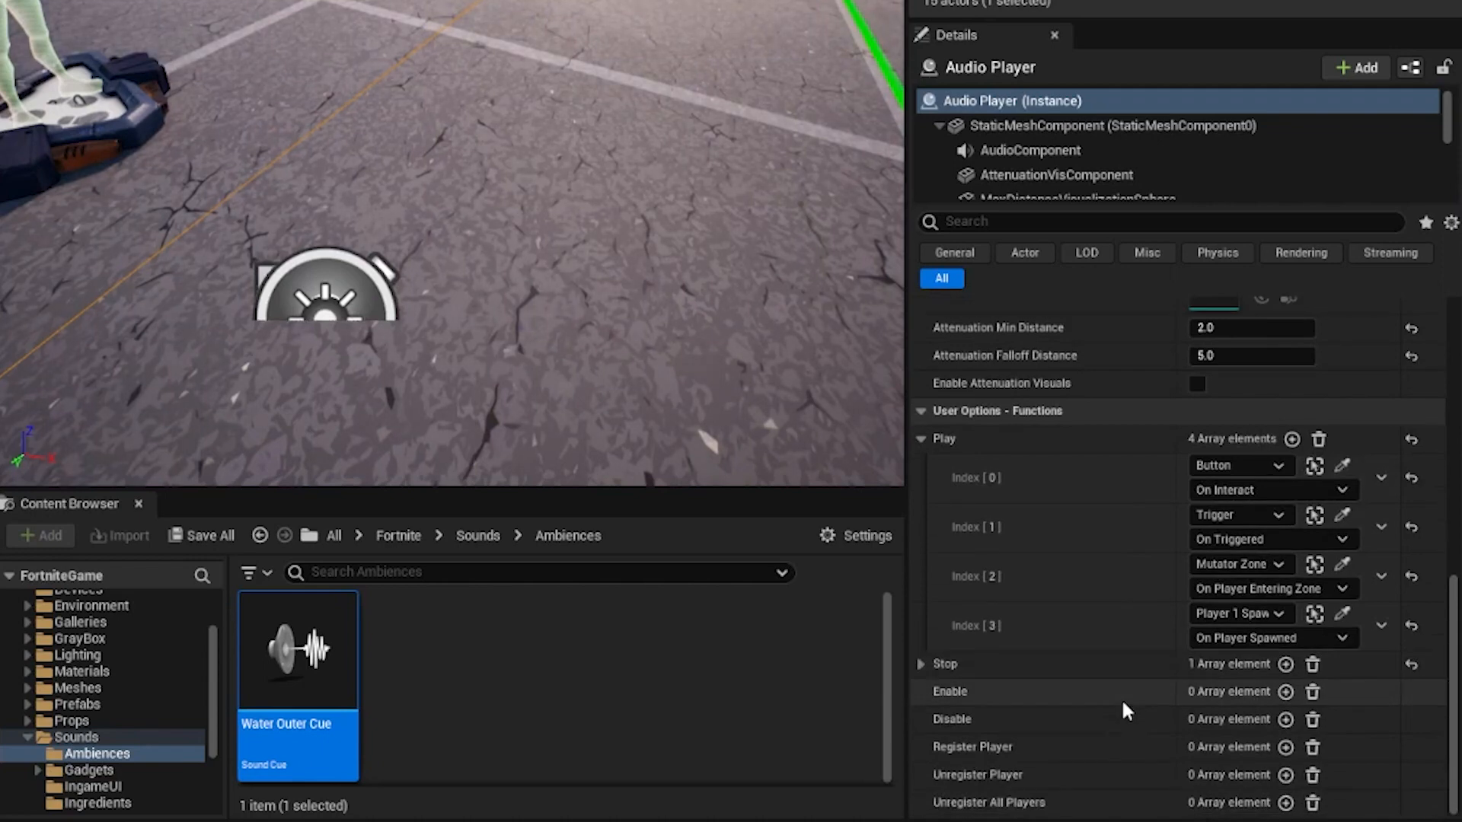
pyautogui.moveTo(965, 692)
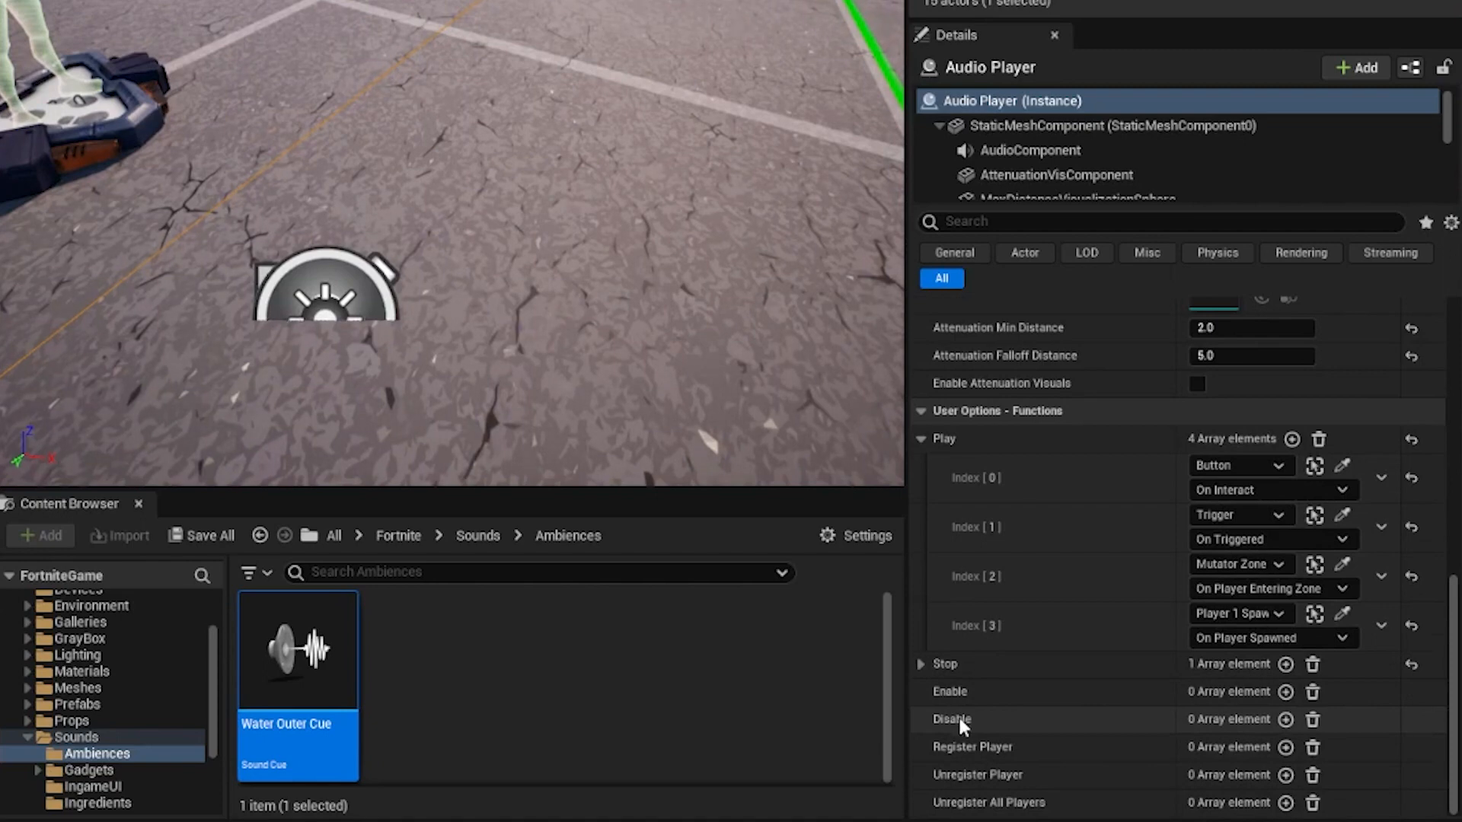
pyautogui.moveTo(961, 719)
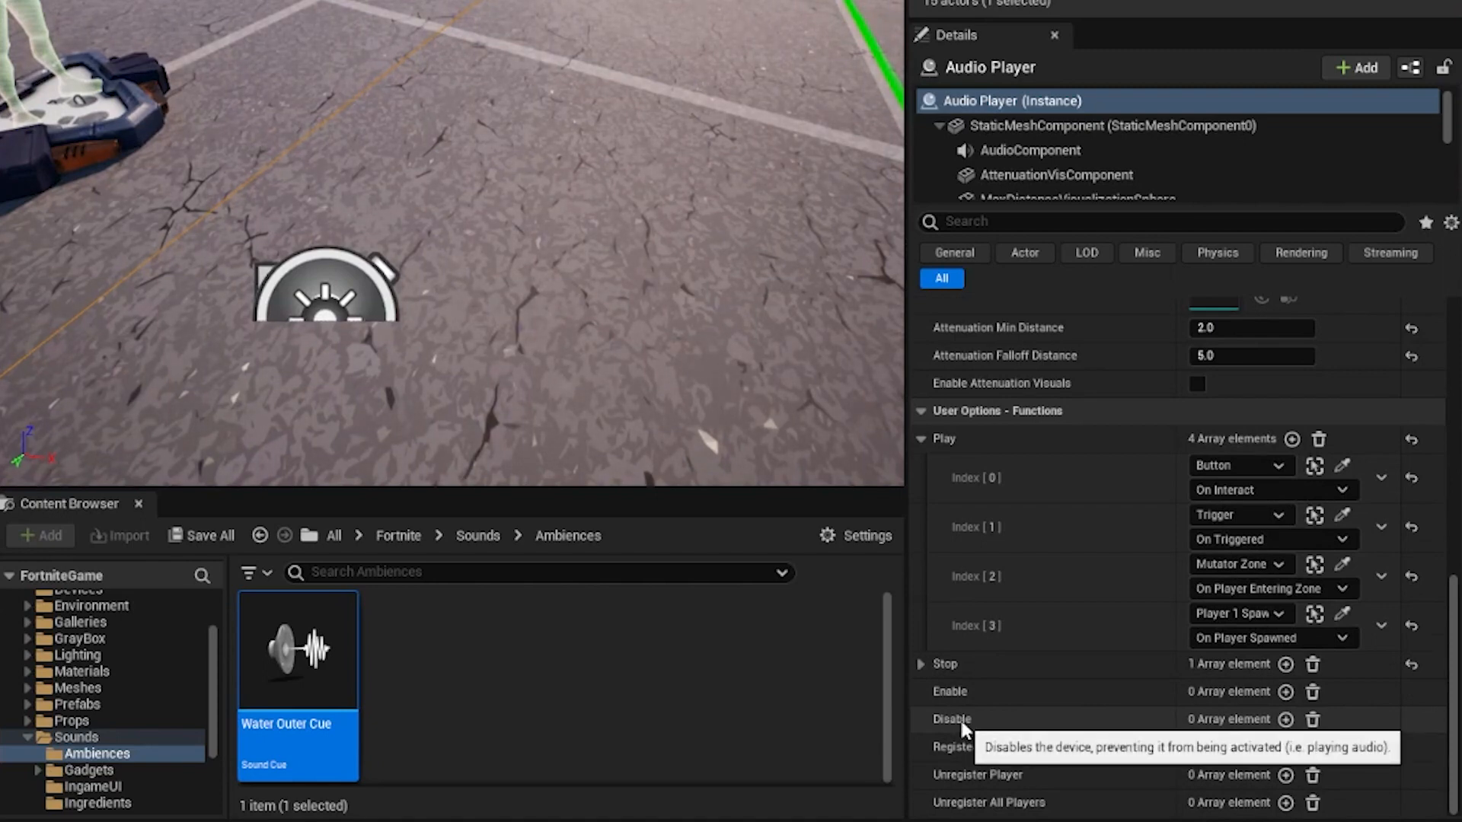